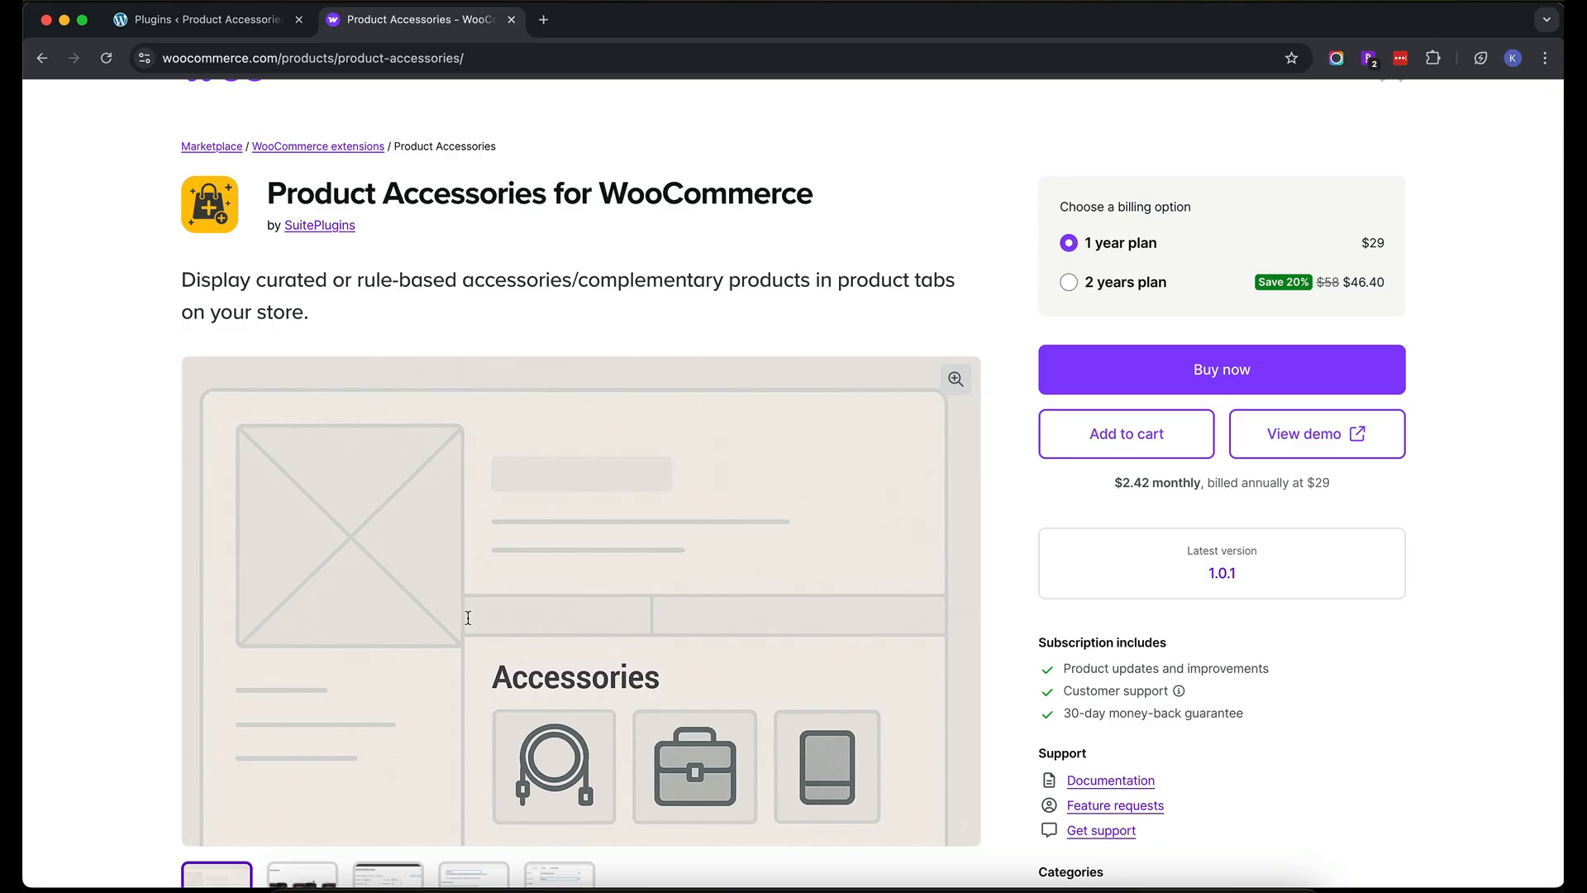
Look over the Product Accessories marketplace page, and open the Product Accessories plugin's settings from the active plugins list
{"action": "scroll", "coordinate": [468, 617], "scroll_direction": "down", "scroll_amount": 5}
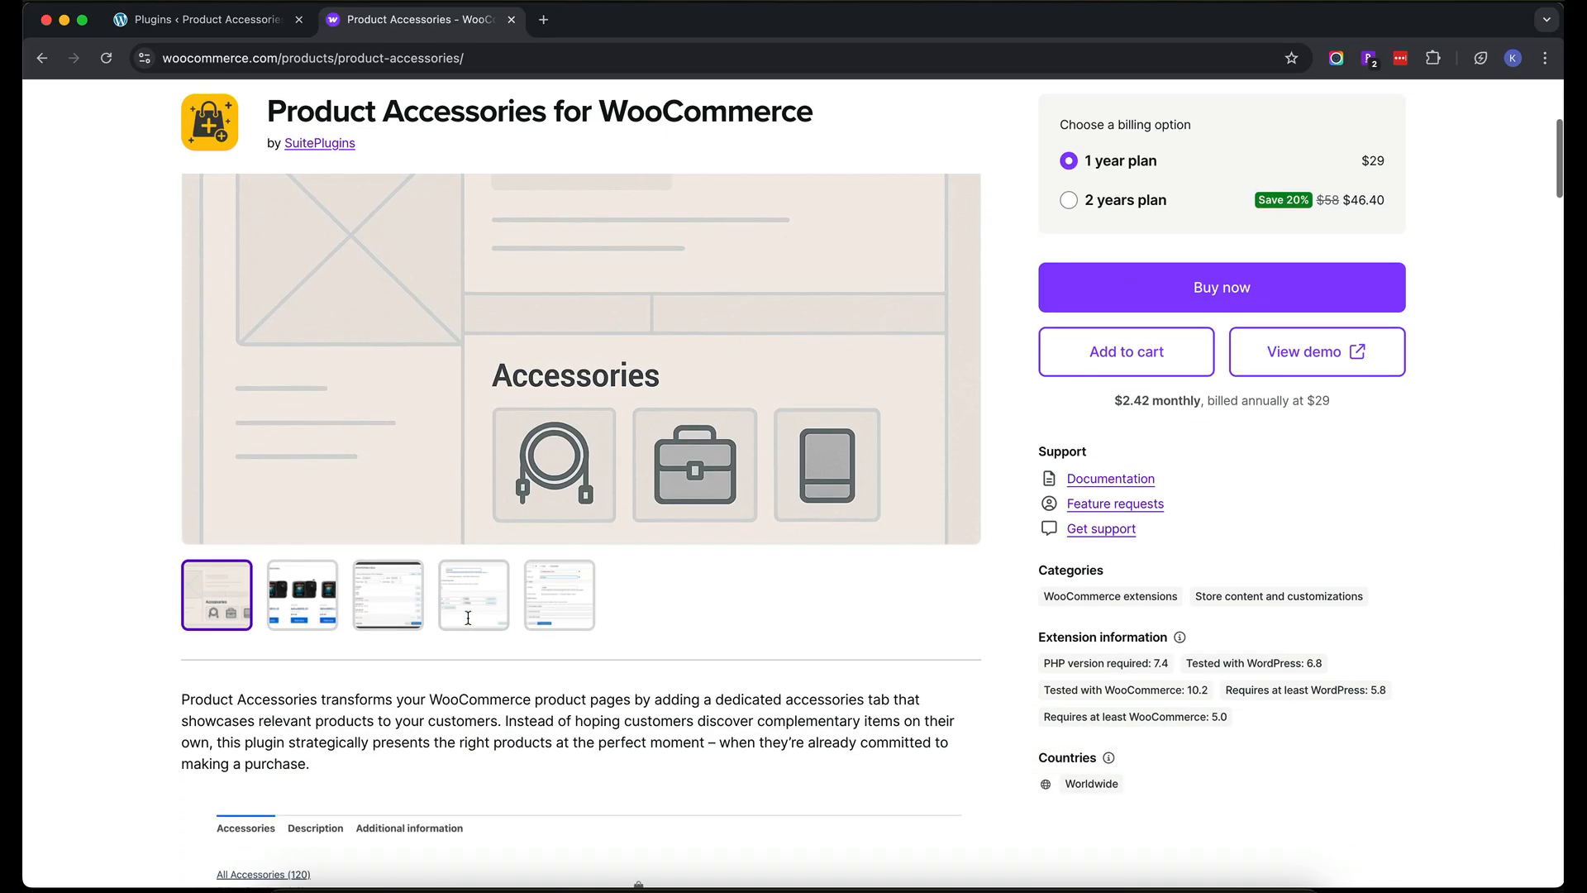
{"action": "scroll", "coordinate": [468, 617], "scroll_direction": "down", "scroll_amount": 2}
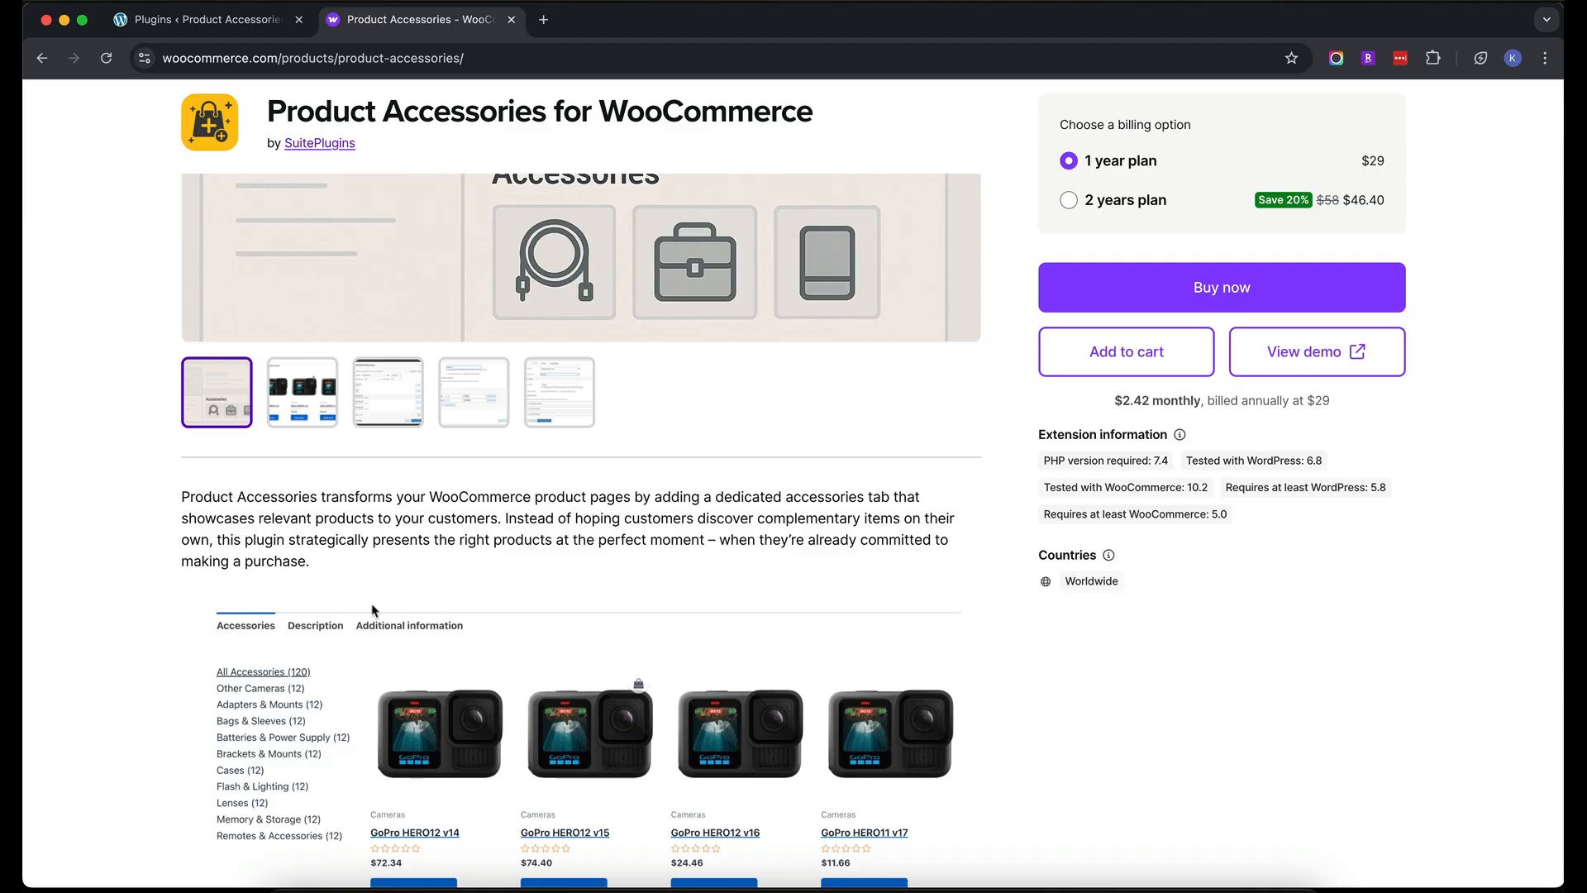
{"action": "left_click", "coordinate": [214, 23]}
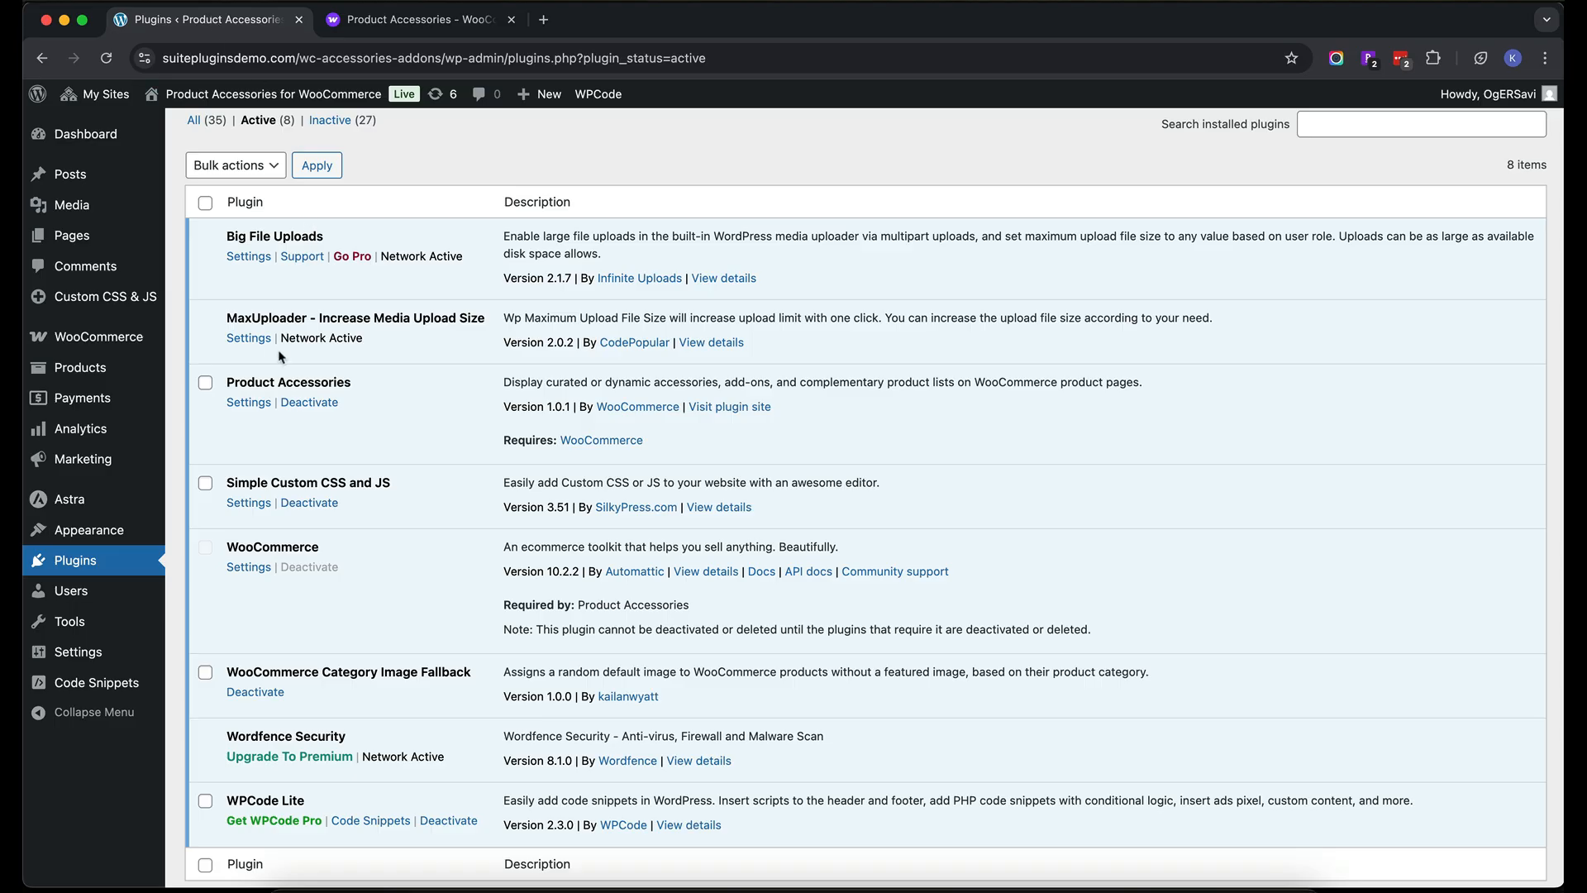
{"action": "left_click", "coordinate": [247, 403]}
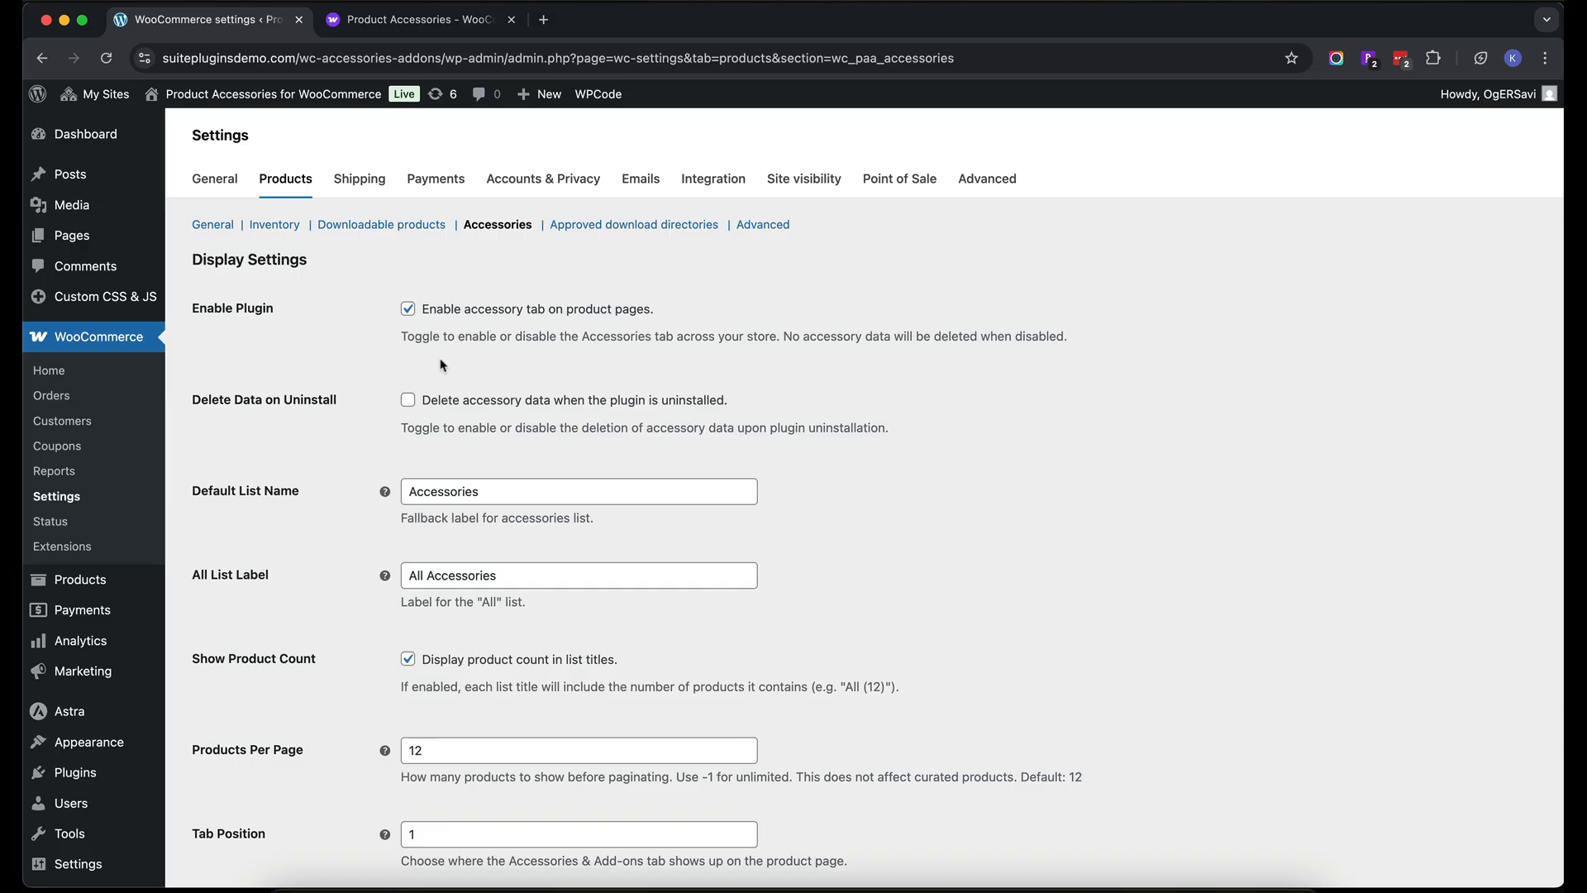
Review the Accessories display settings, from the plugin enable option through list labels, pagination, tab position, layout and out-of-stock handling
{"action": "scroll", "coordinate": [441, 365], "scroll_direction": "down", "scroll_amount": 2}
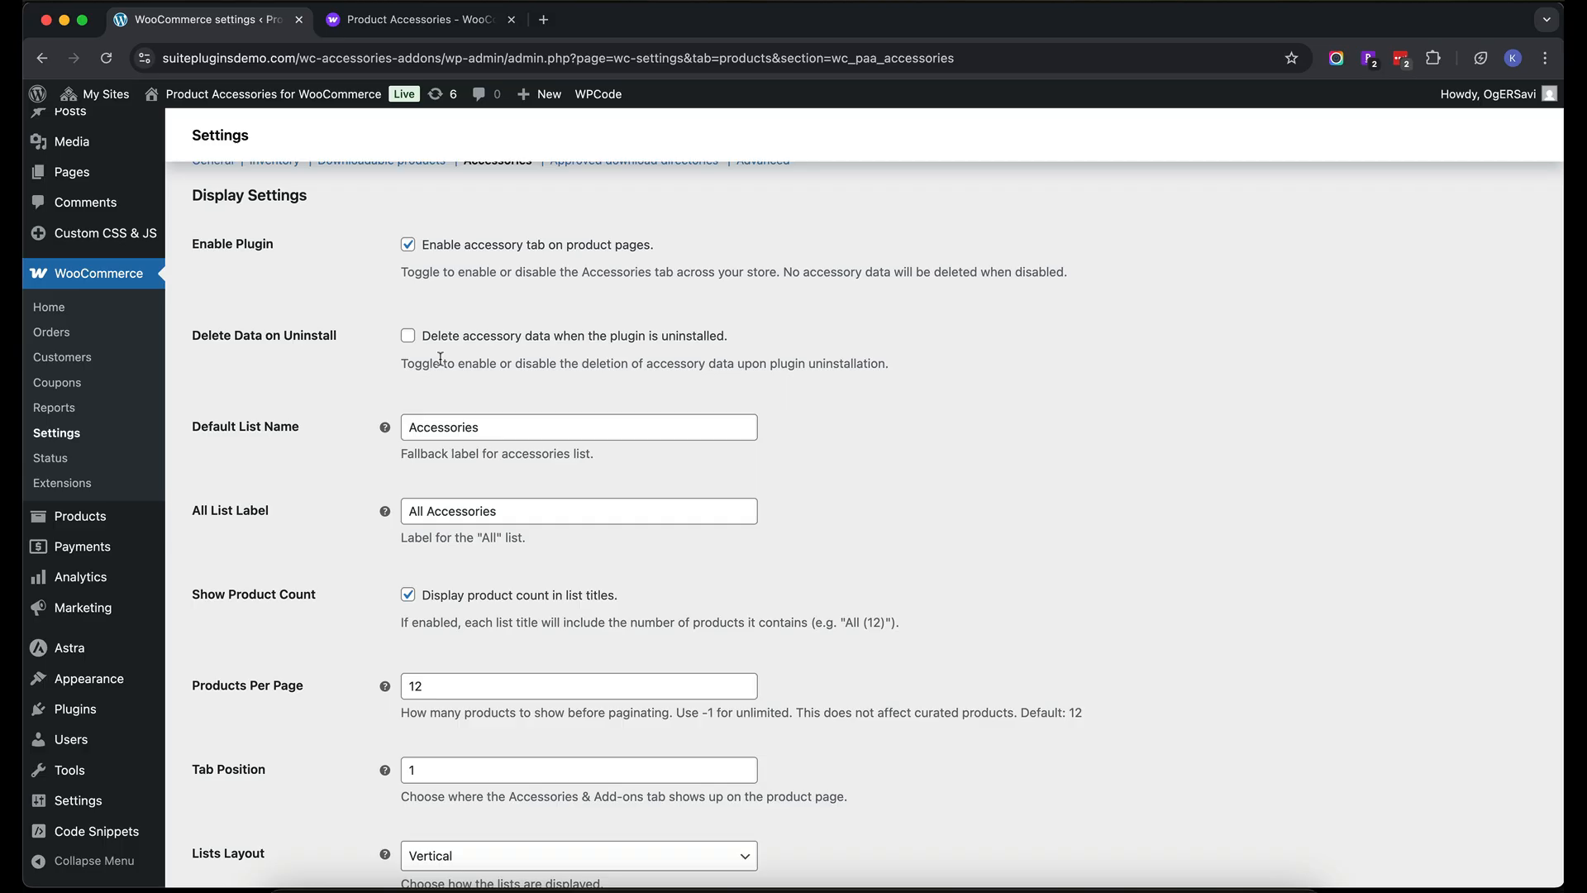
{"action": "scroll", "coordinate": [441, 358], "scroll_direction": "down", "scroll_amount": 1}
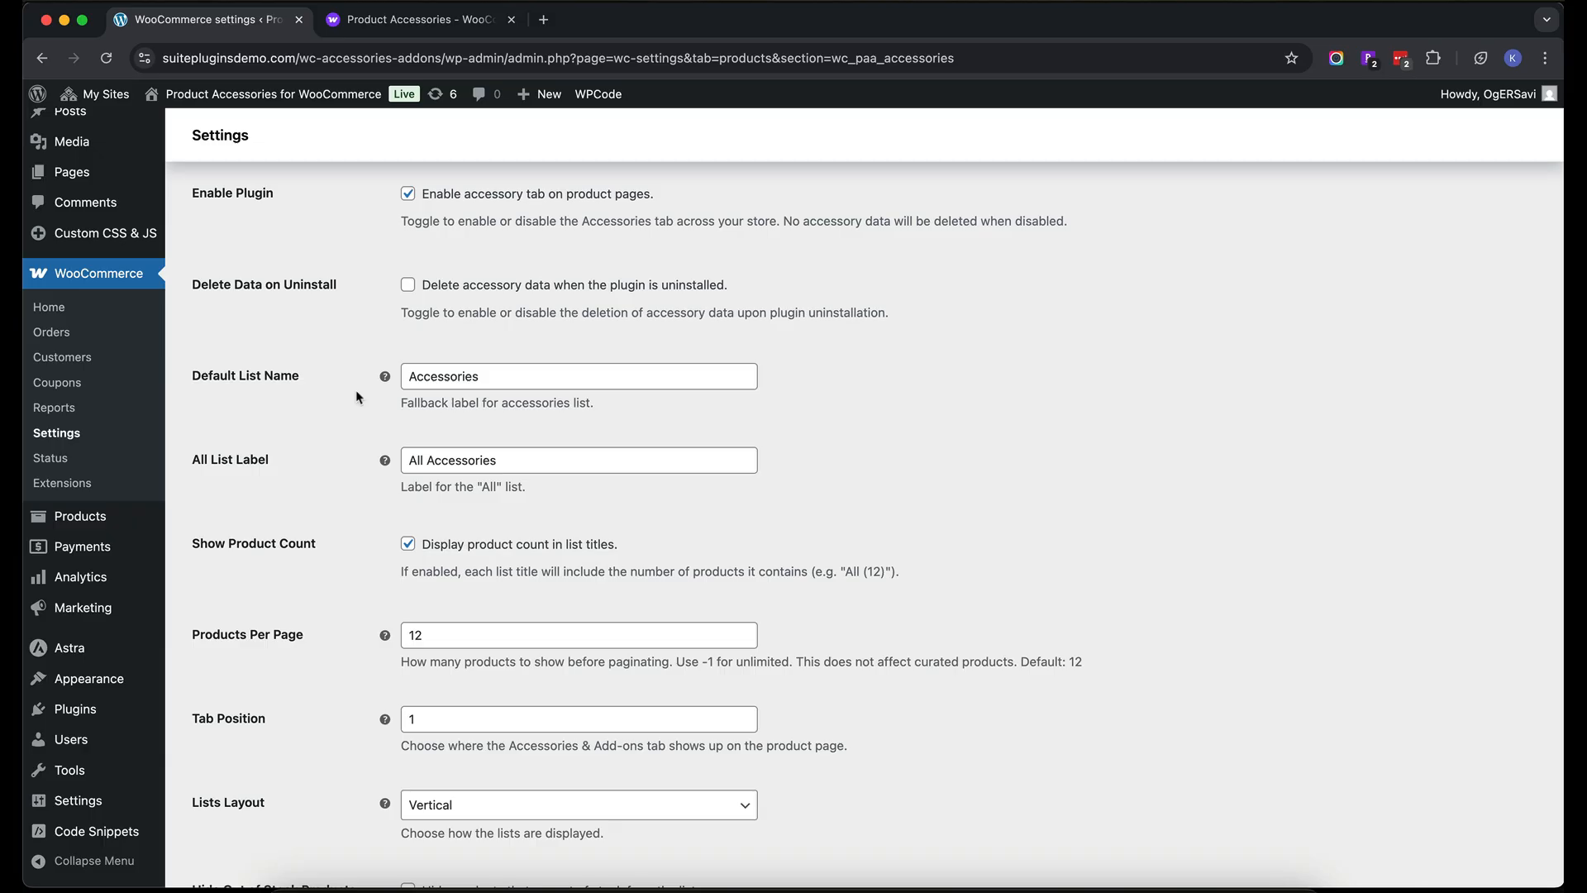
{"action": "scroll", "coordinate": [356, 392], "scroll_direction": "down", "scroll_amount": 2}
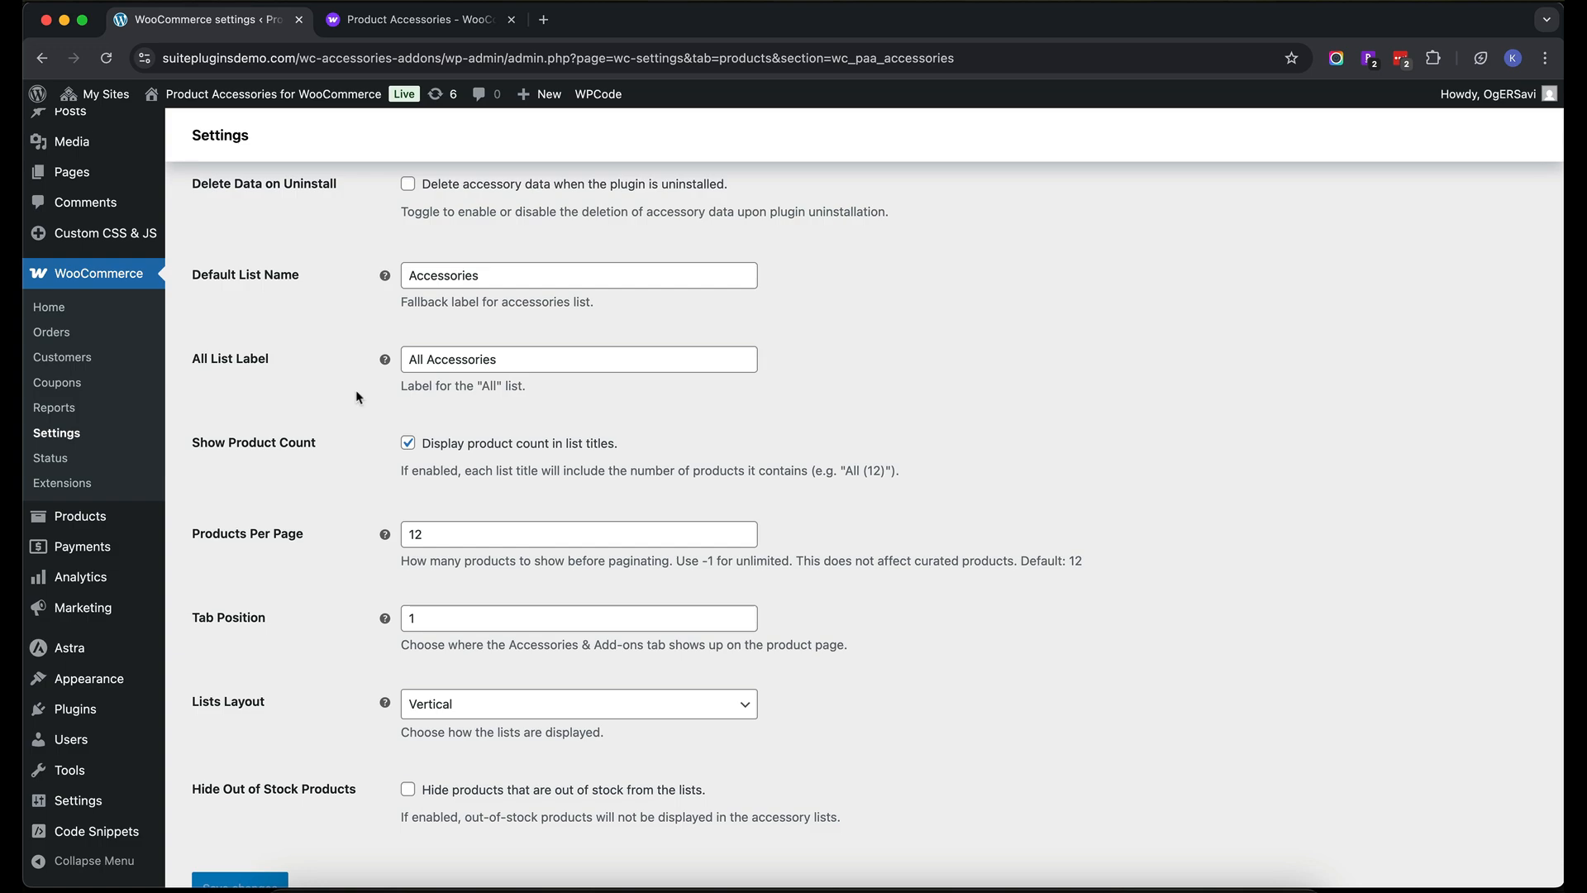
{"action": "scroll", "coordinate": [361, 552], "scroll_direction": "down", "scroll_amount": 2}
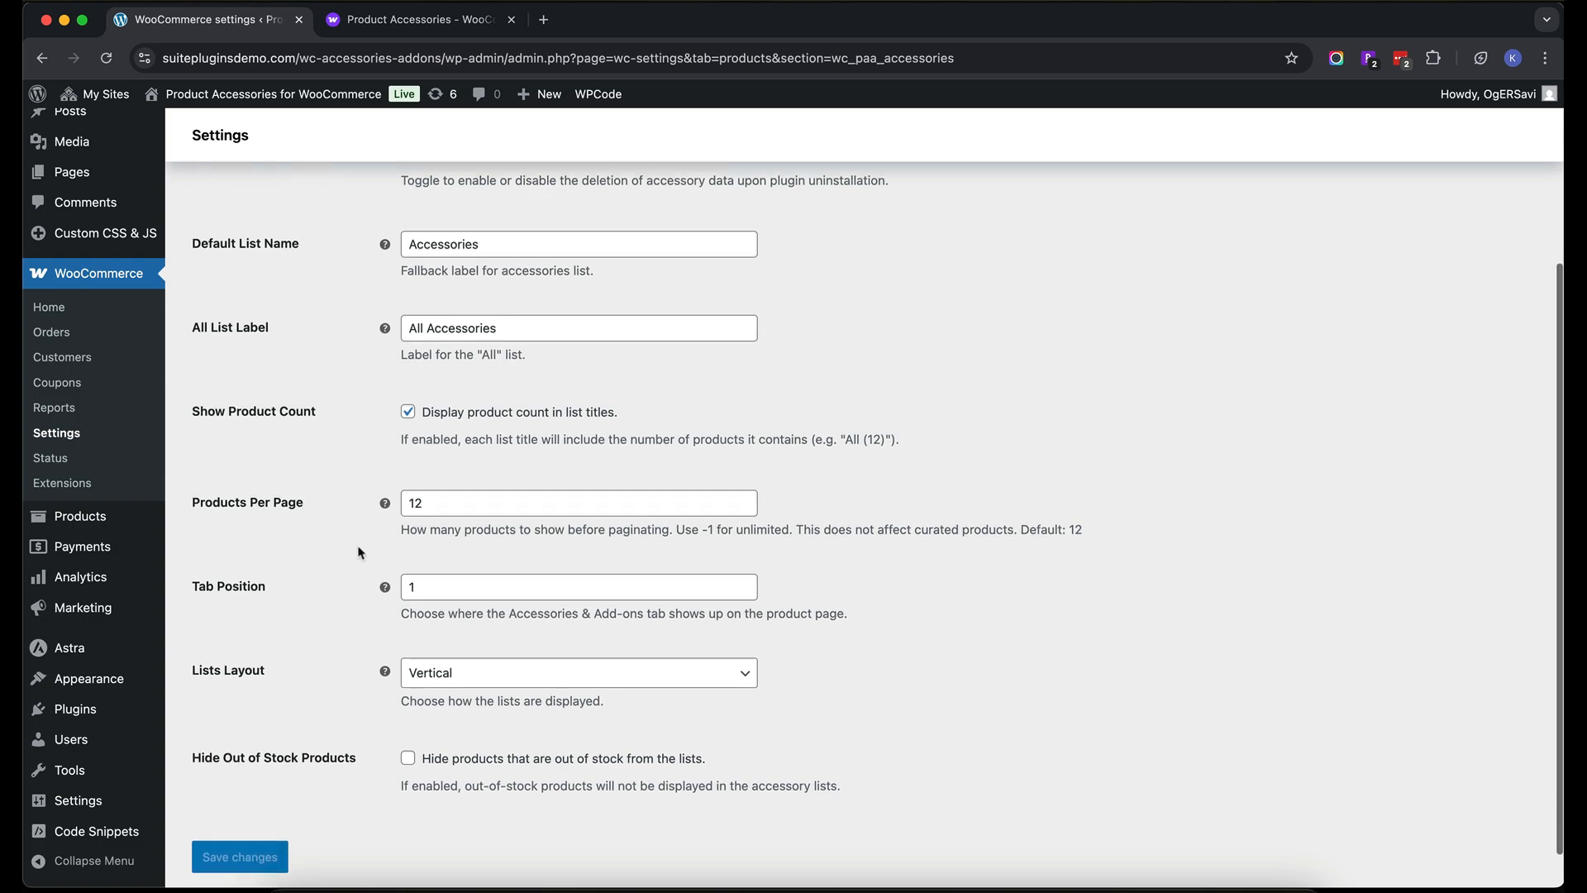
{"action": "scroll", "coordinate": [361, 552], "scroll_direction": "down", "scroll_amount": 2}
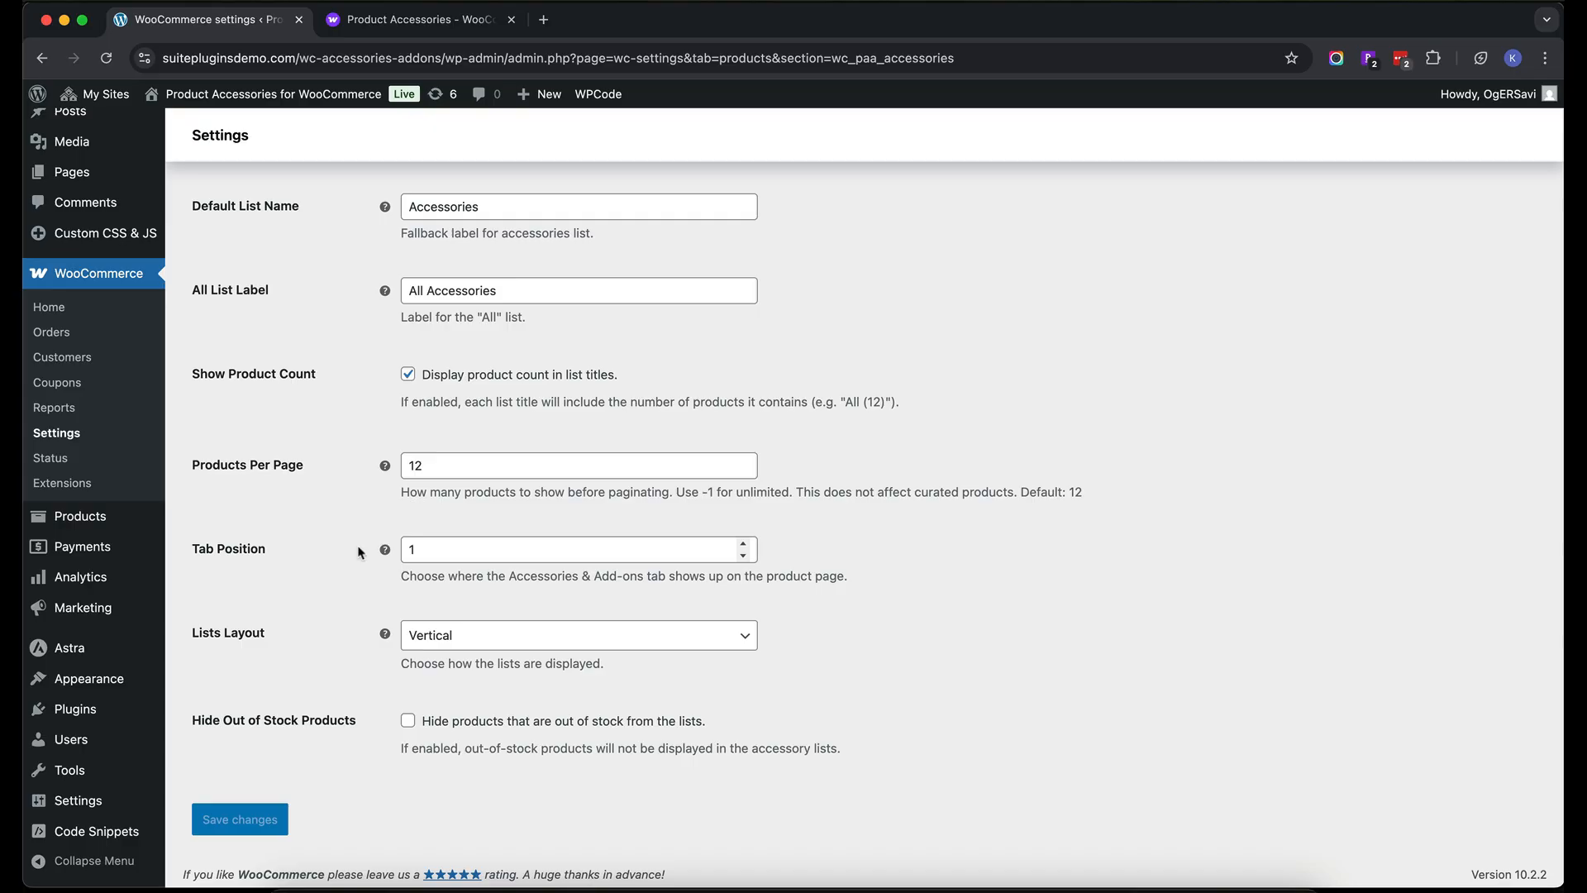
{"action": "scroll", "coordinate": [361, 552], "scroll_direction": "down", "scroll_amount": 1}
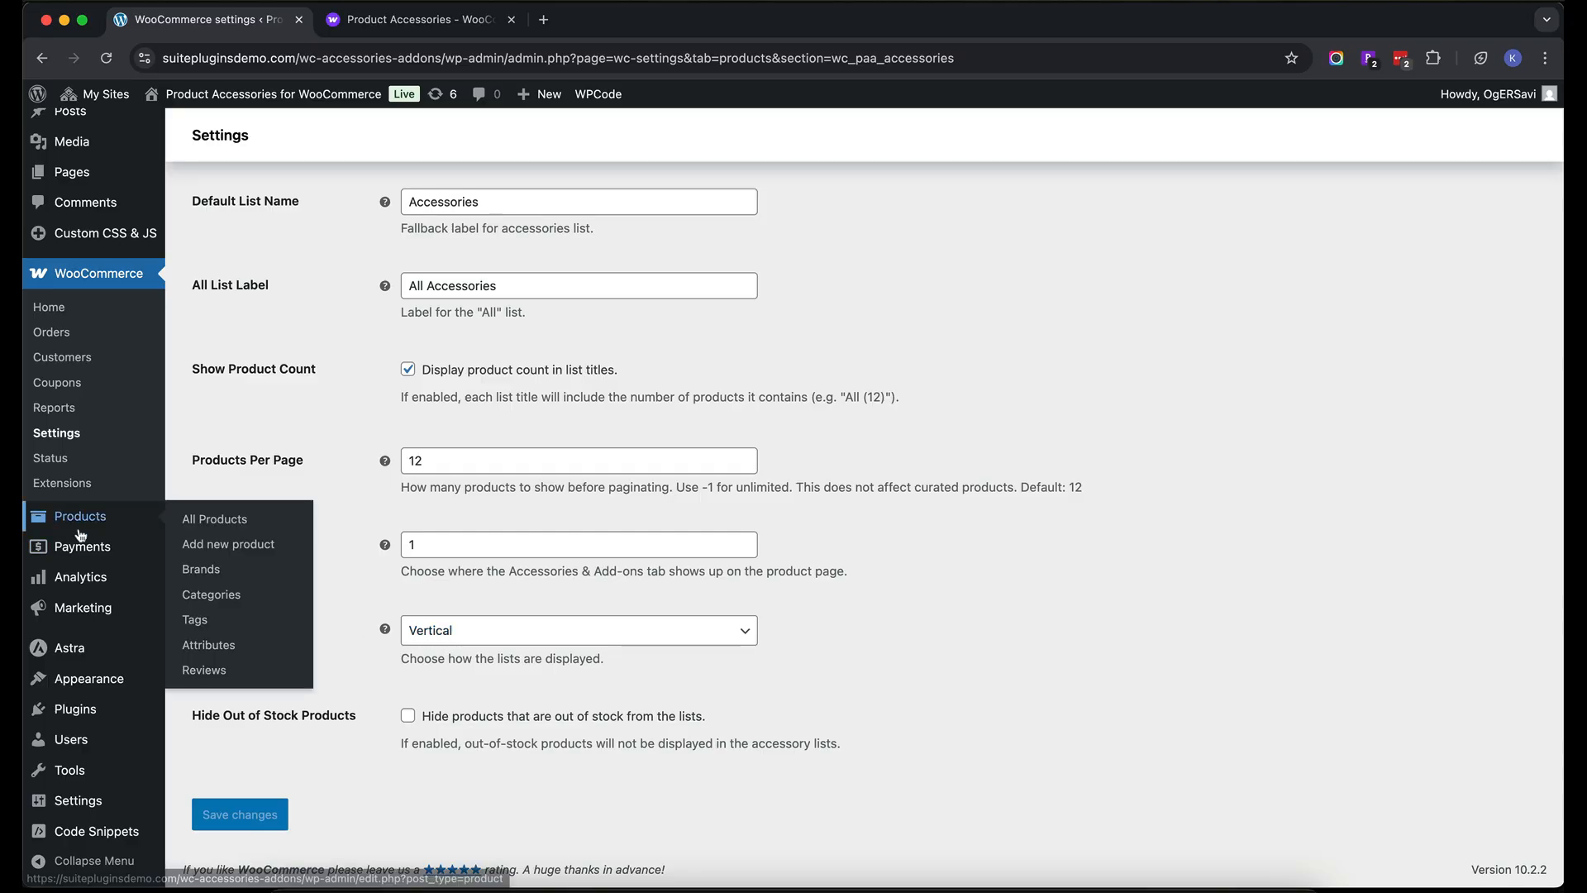
Open the list of all products and filter it by the Cameras category
{"action": "mouse_move", "coordinate": [77, 531]}
{"action": "left_click", "coordinate": [289, 567]}
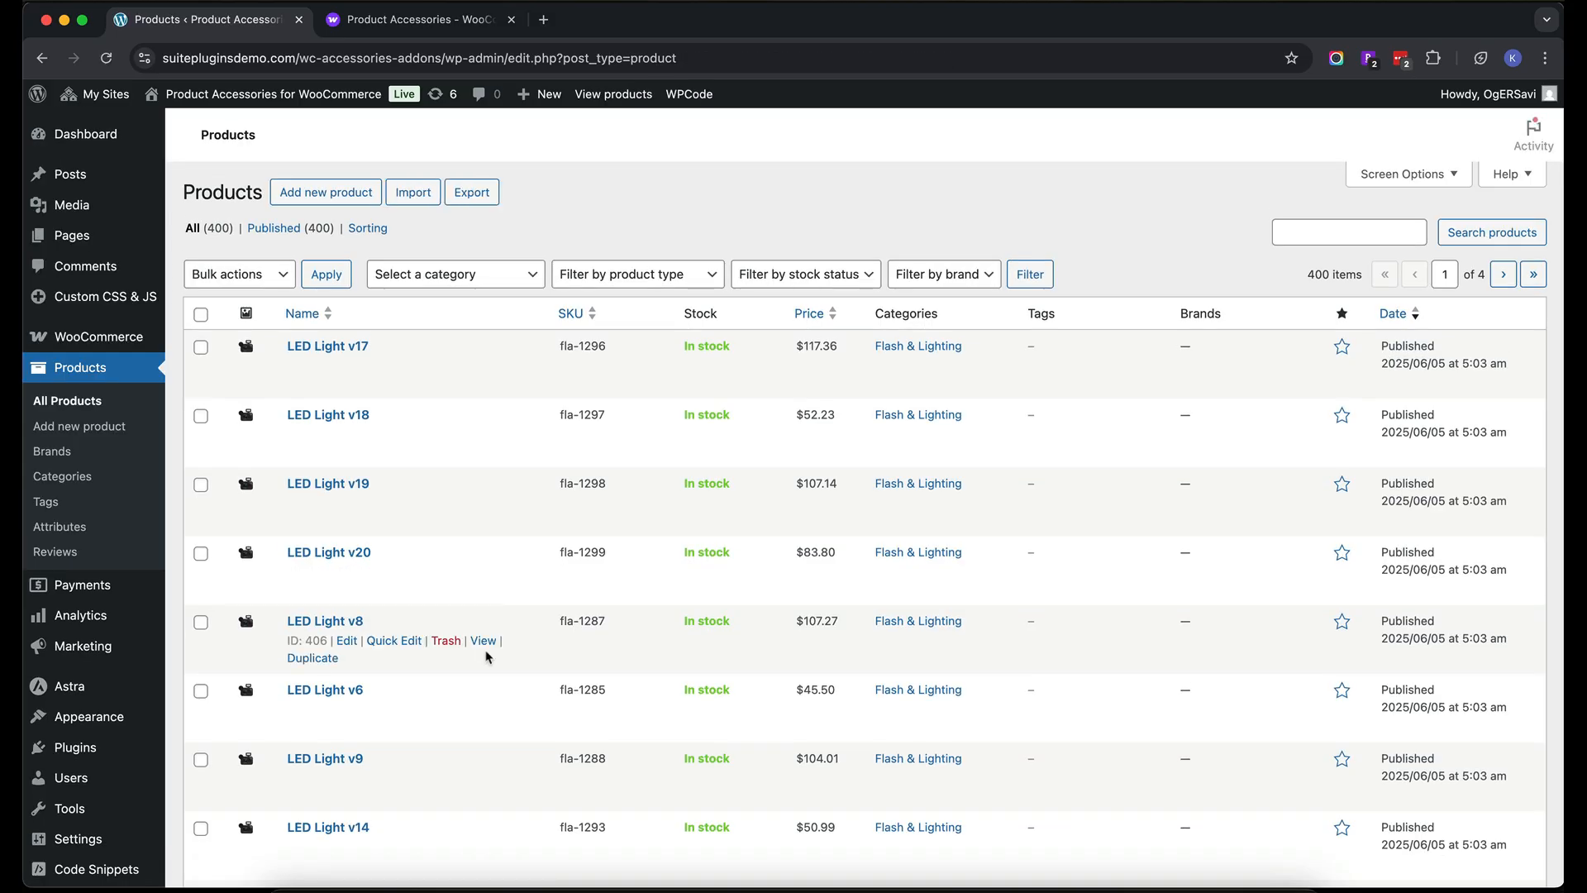
{"action": "scroll", "coordinate": [486, 657], "scroll_direction": "down", "scroll_amount": 10}
{"action": "scroll", "coordinate": [486, 657], "scroll_direction": "up", "scroll_amount": 10}
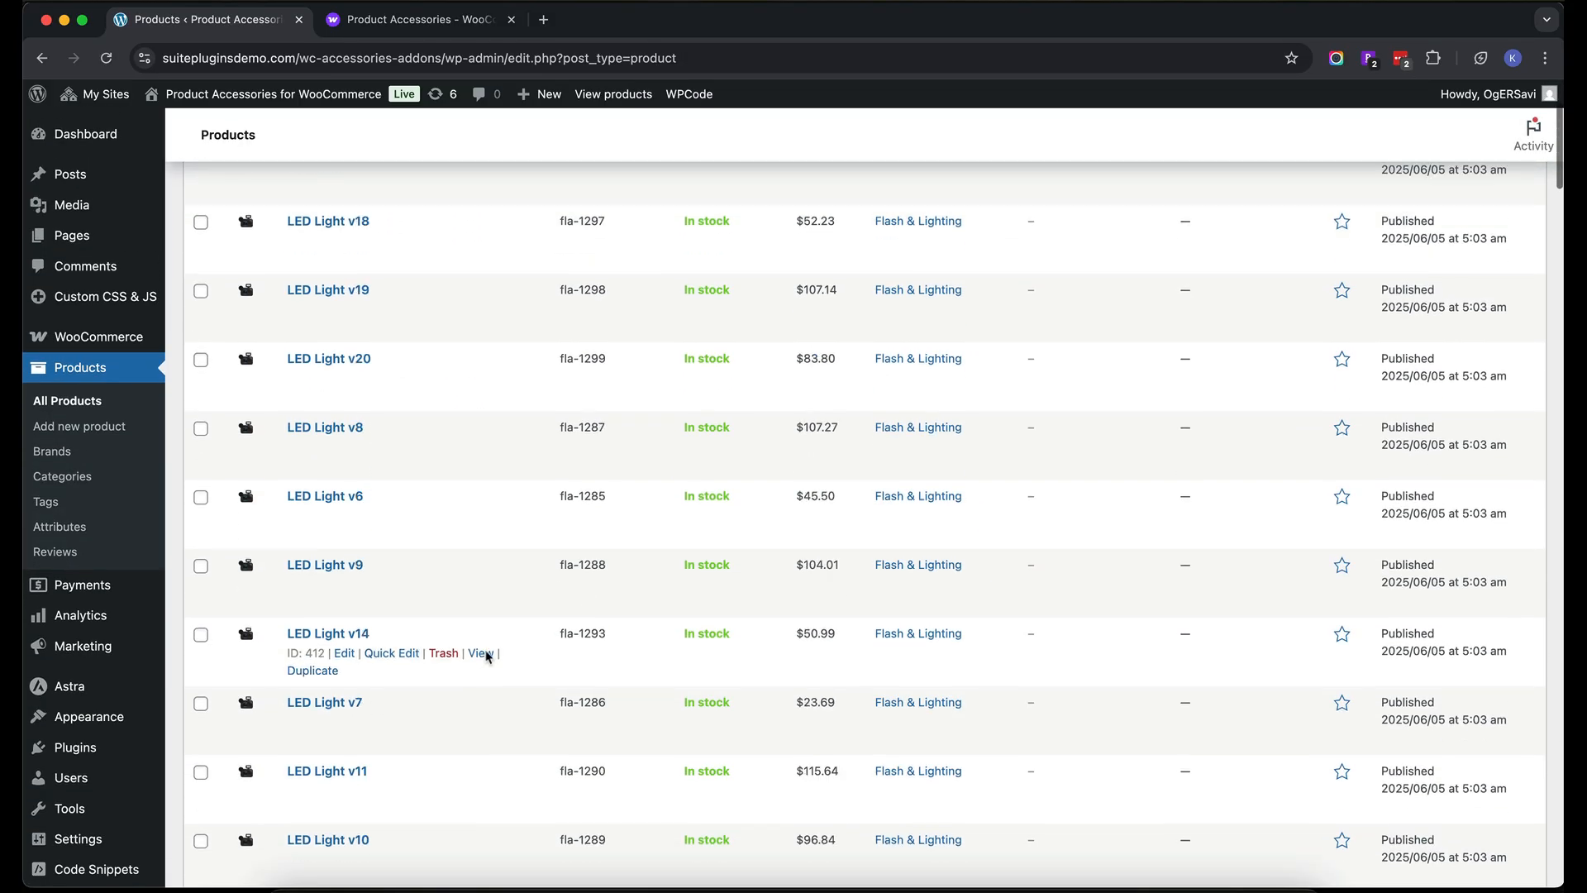
{"action": "left_click", "coordinate": [463, 285]}
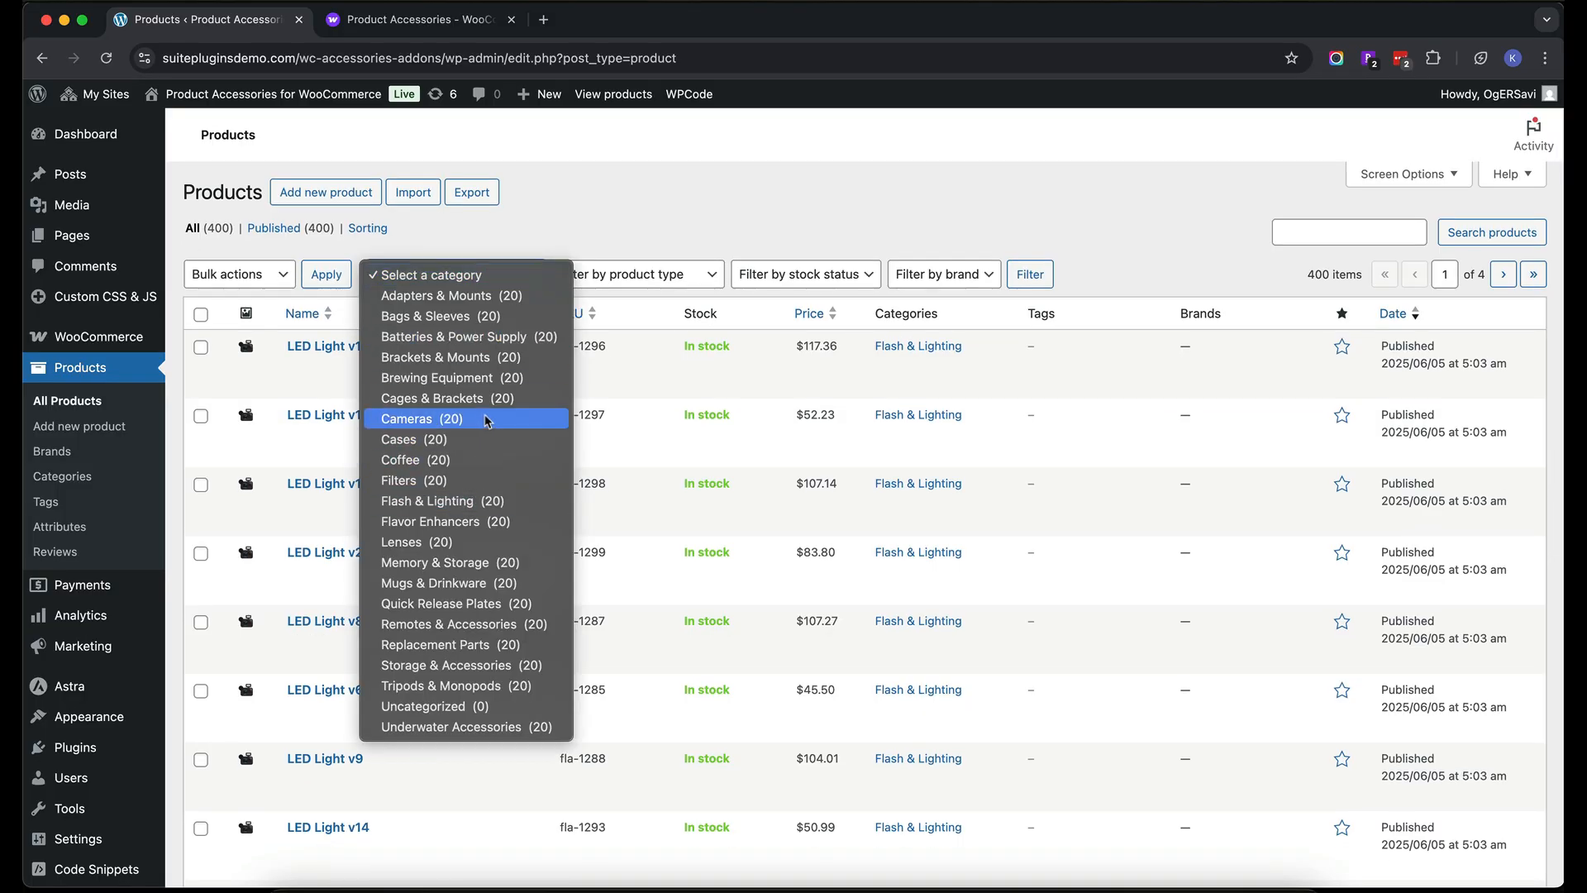
{"action": "left_click", "coordinate": [660, 251]}
{"action": "key", "text": "c"}
{"action": "left_click", "coordinate": [1030, 273]}
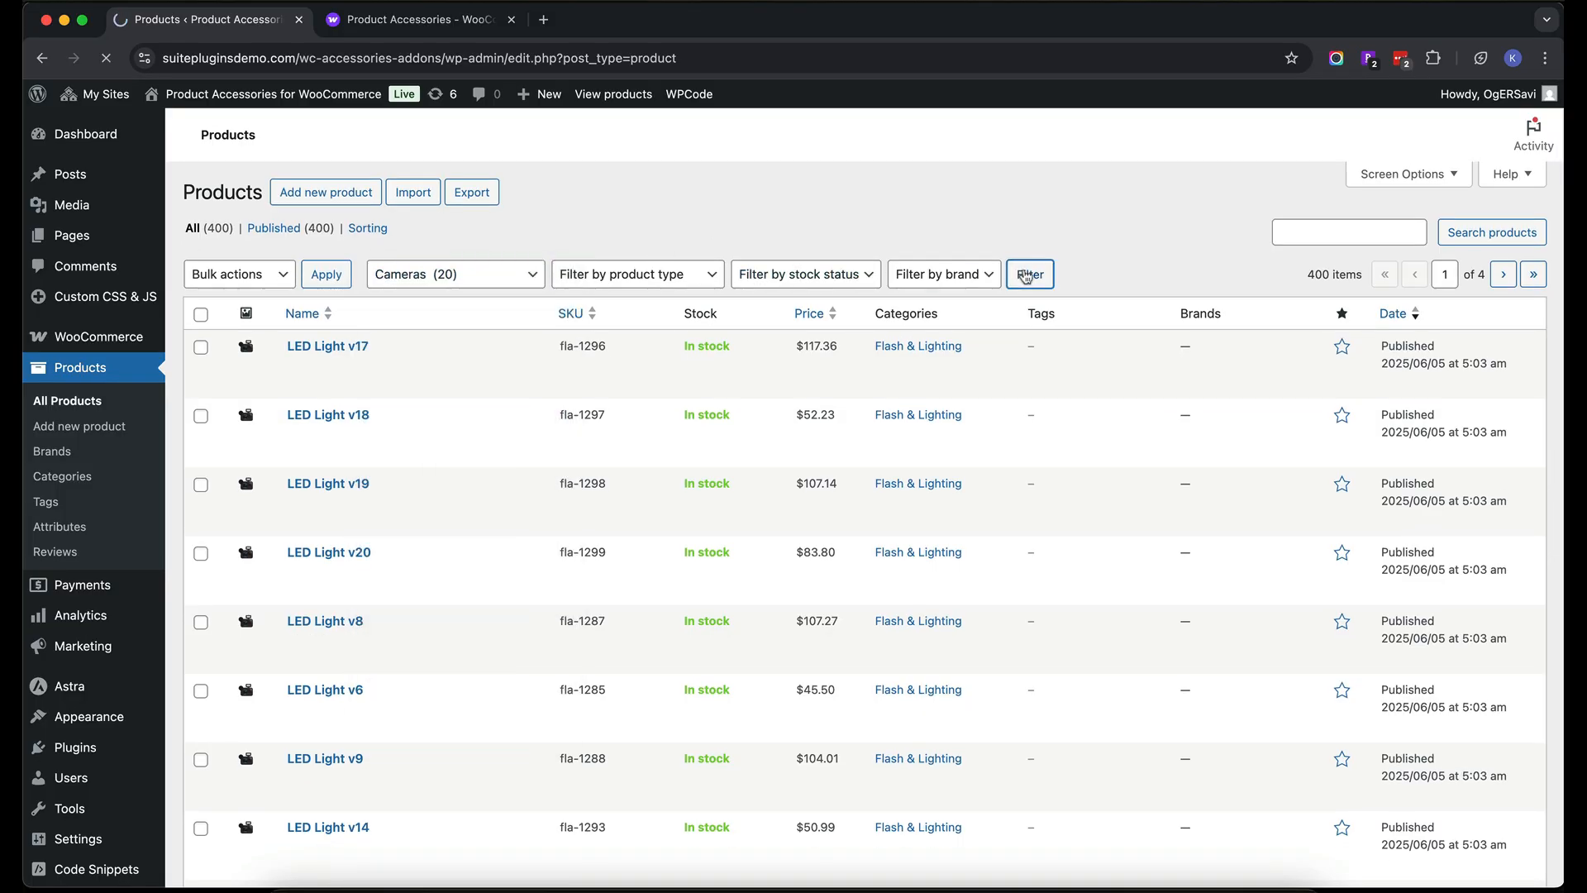
Open the GoPro MAX v3 product for editing and show its Accessories product data
{"action": "scroll", "coordinate": [990, 401], "scroll_direction": "down", "scroll_amount": 10}
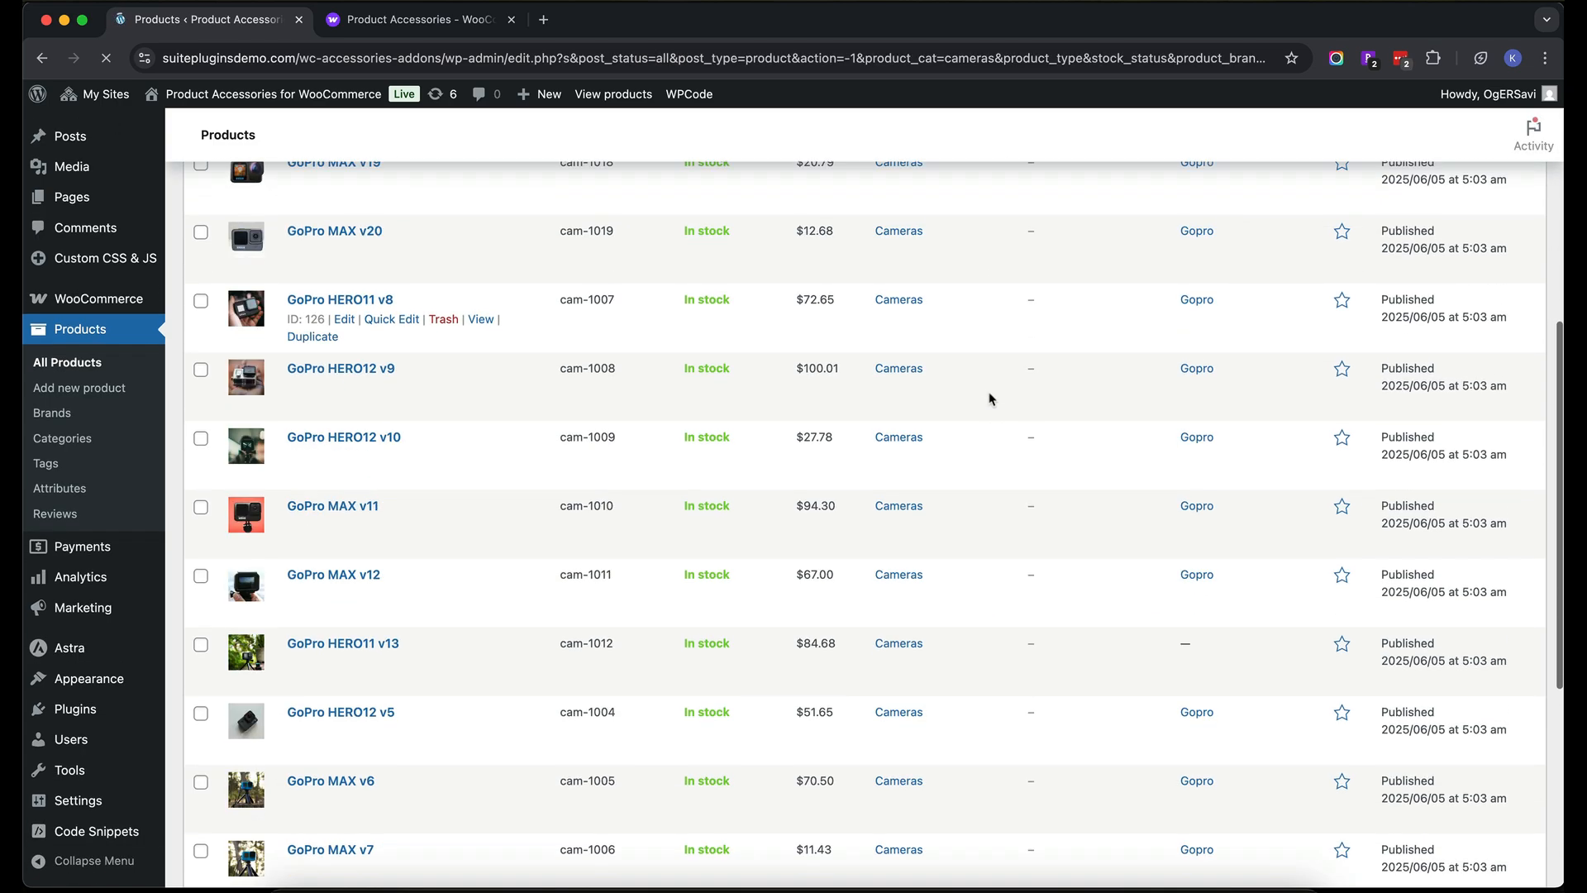
{"action": "scroll", "coordinate": [990, 399], "scroll_direction": "down", "scroll_amount": 3}
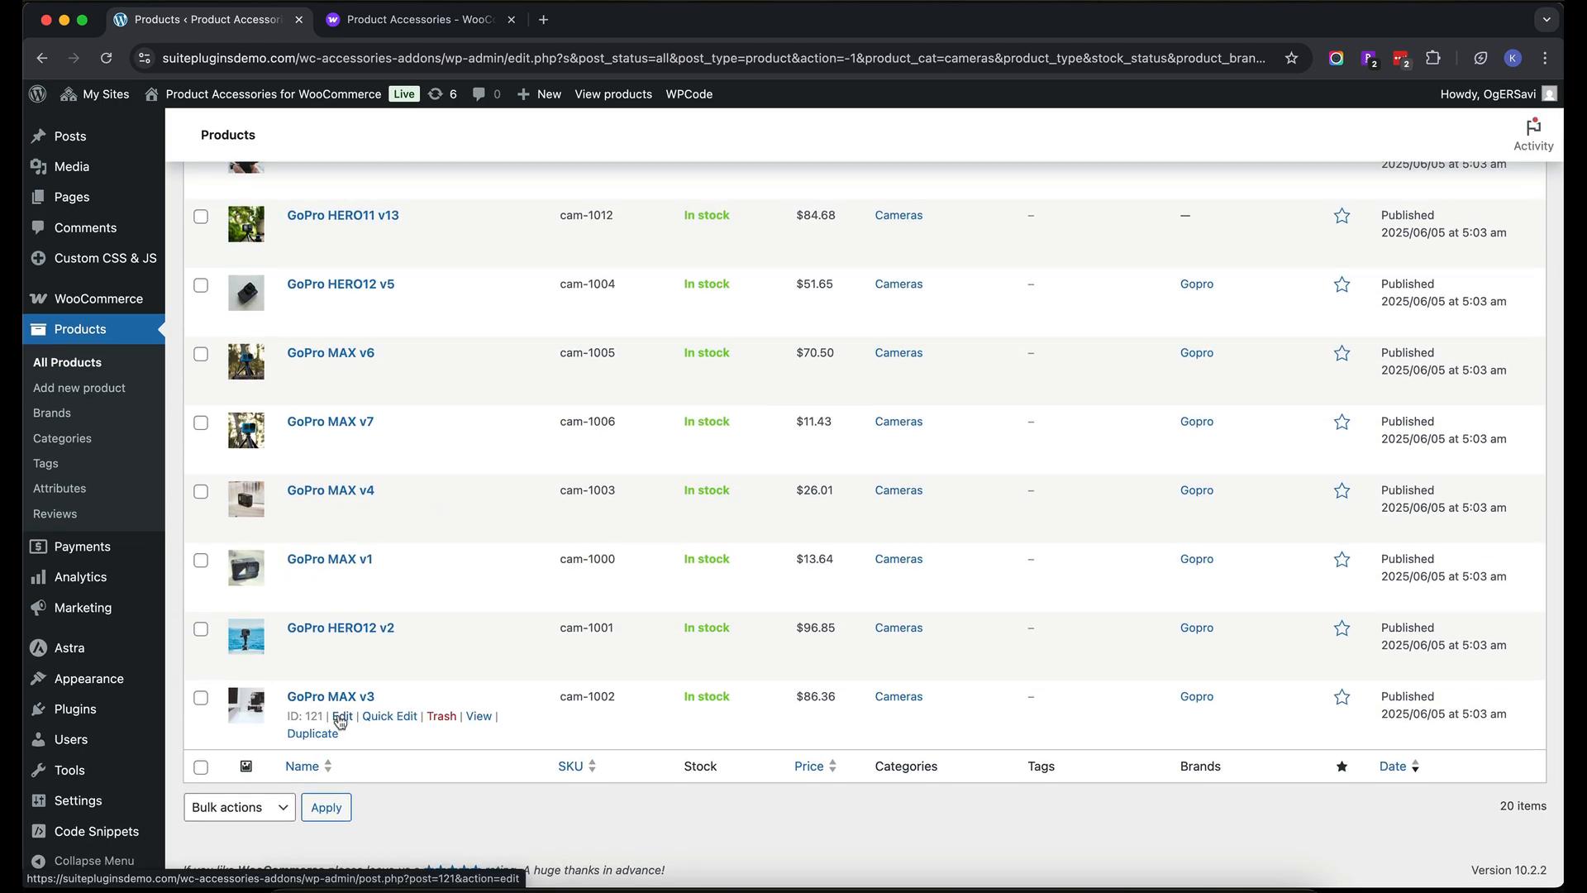
{"action": "left_click", "coordinate": [341, 720]}
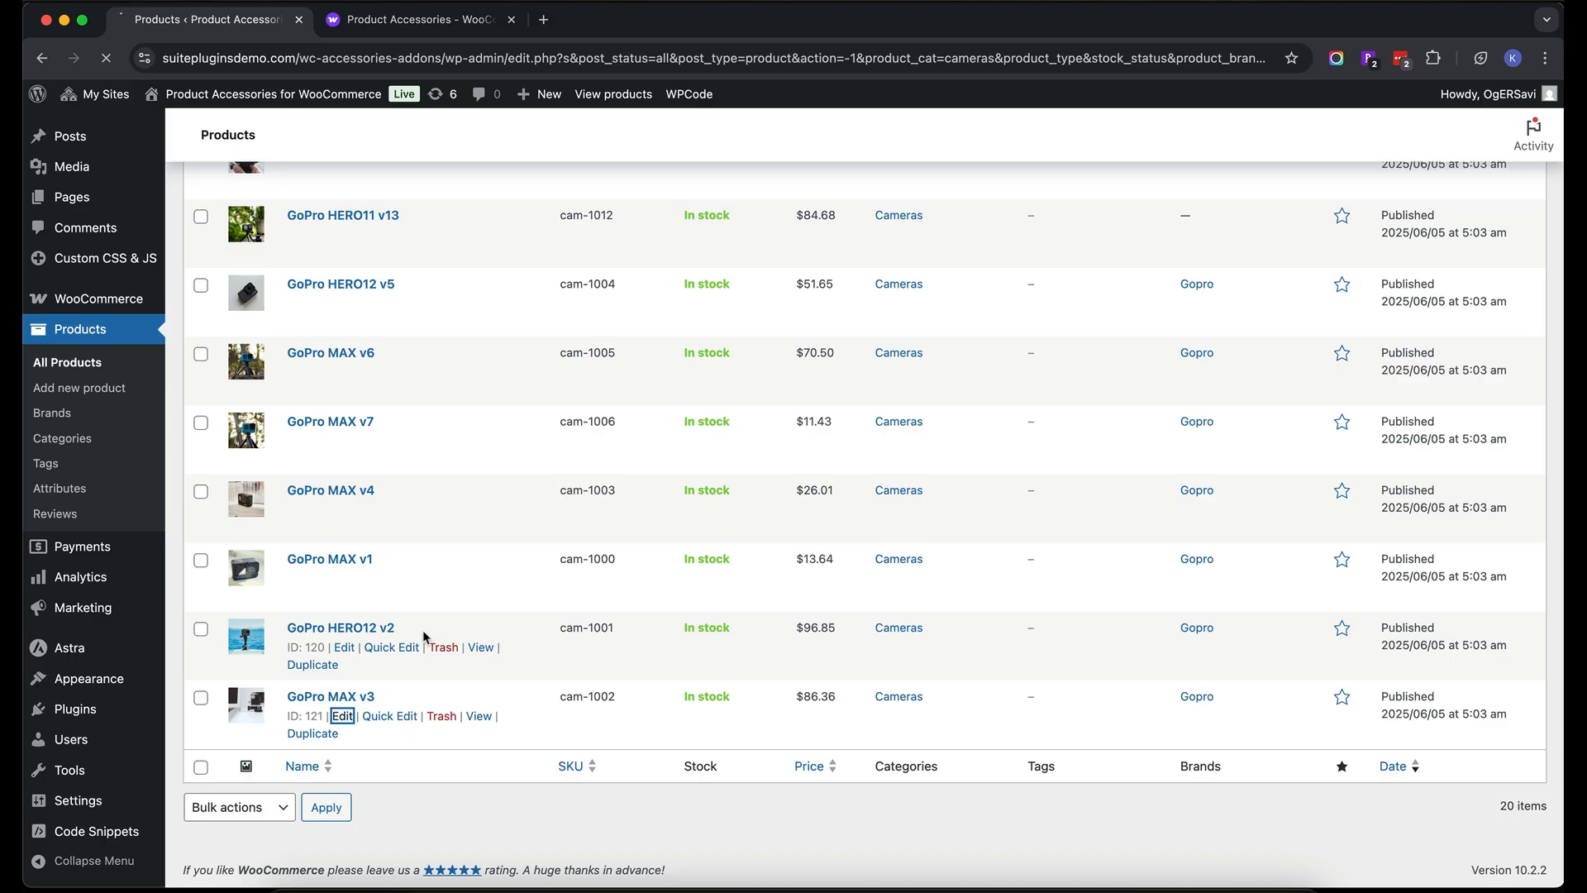
{"action": "scroll", "coordinate": [423, 633], "scroll_direction": "down", "scroll_amount": 5}
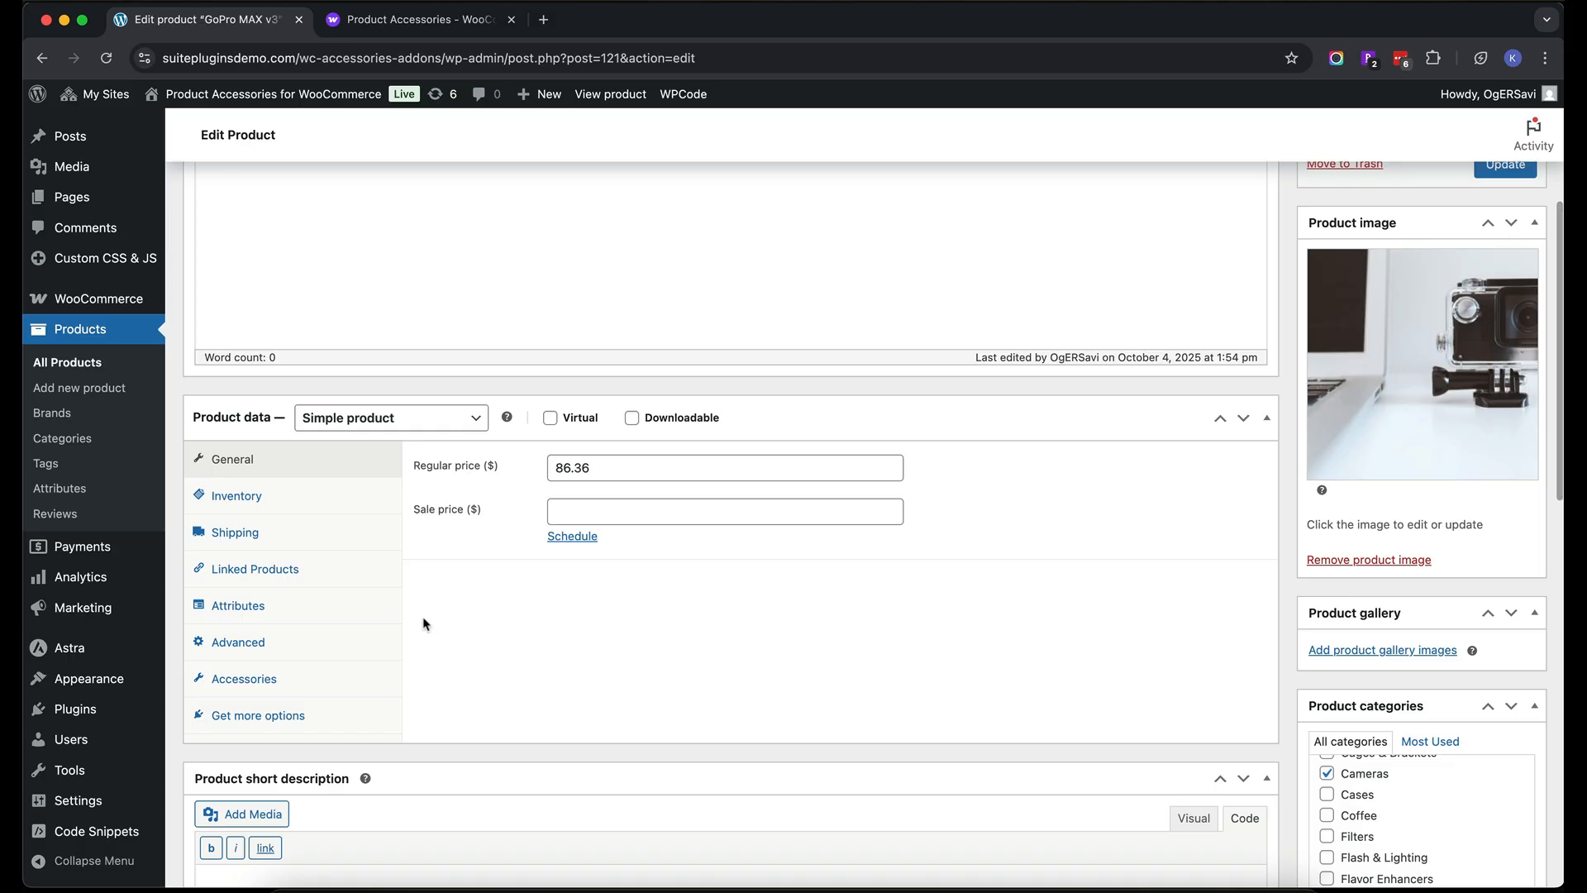
{"action": "scroll", "coordinate": [422, 628], "scroll_direction": "up", "scroll_amount": 3}
{"action": "scroll", "coordinate": [331, 711], "scroll_direction": "down", "scroll_amount": 2}
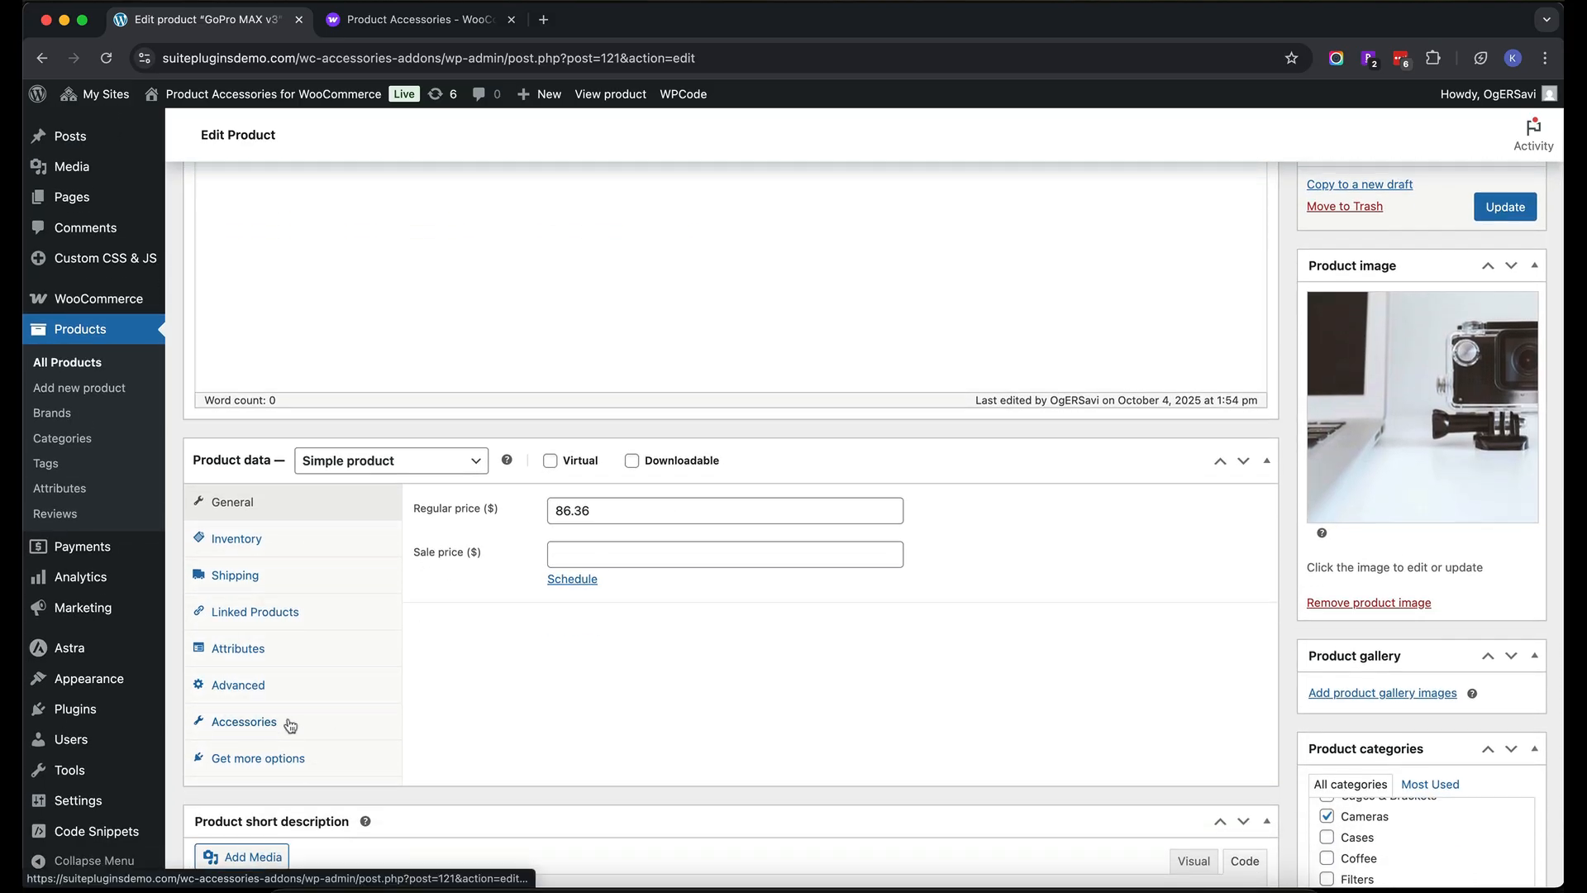
{"action": "left_click", "coordinate": [290, 724]}
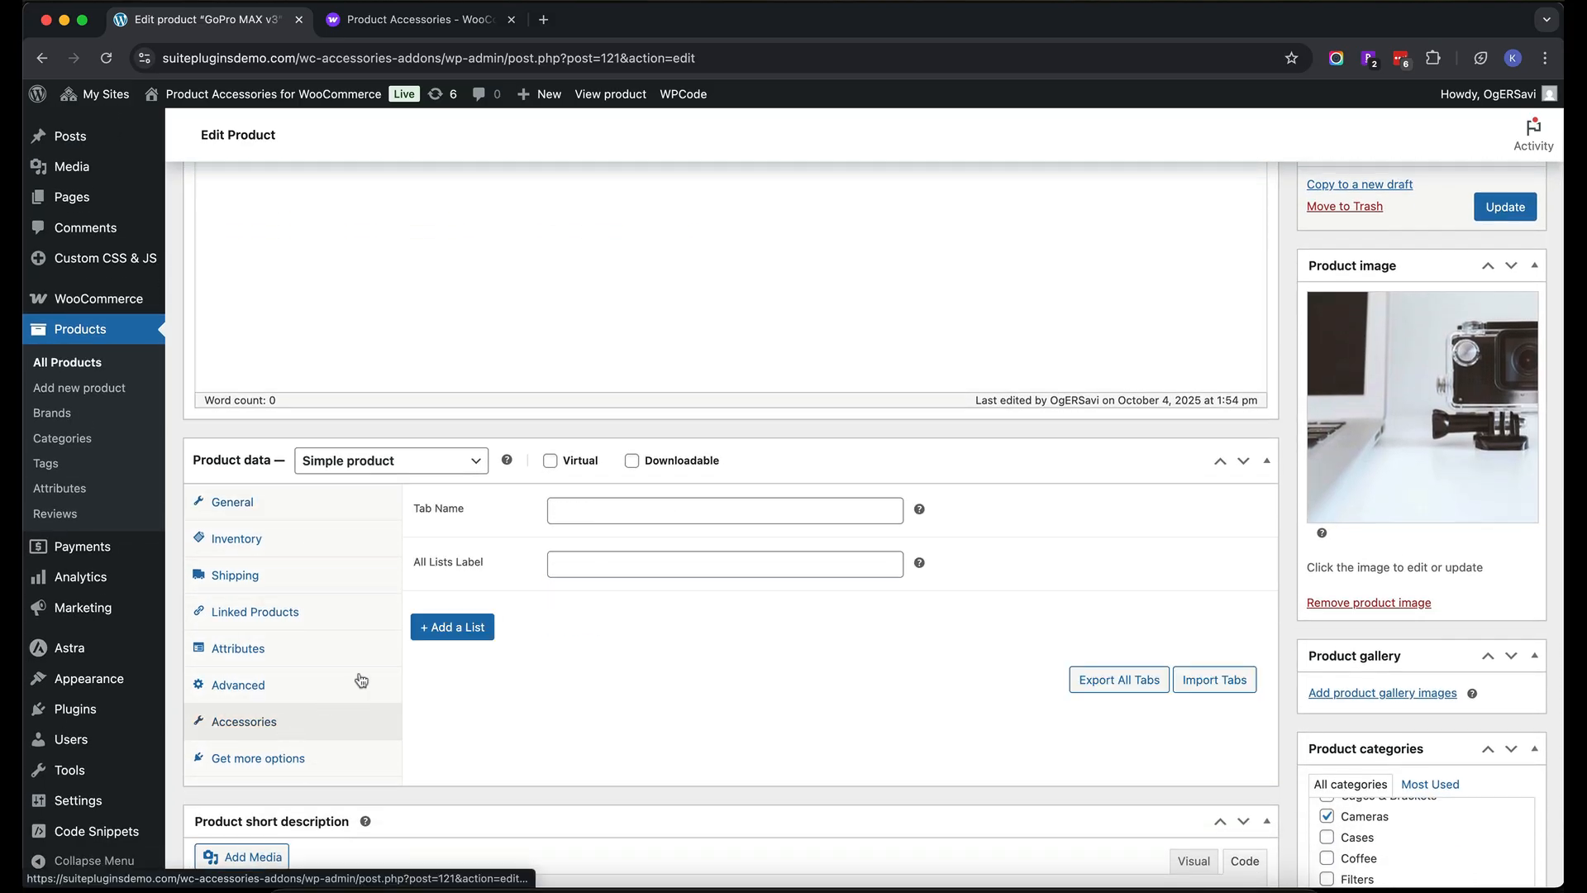
Set the product's accessories tab name to "Addons" and its all-lists label to "All addons"
{"action": "left_click", "coordinate": [610, 517]}
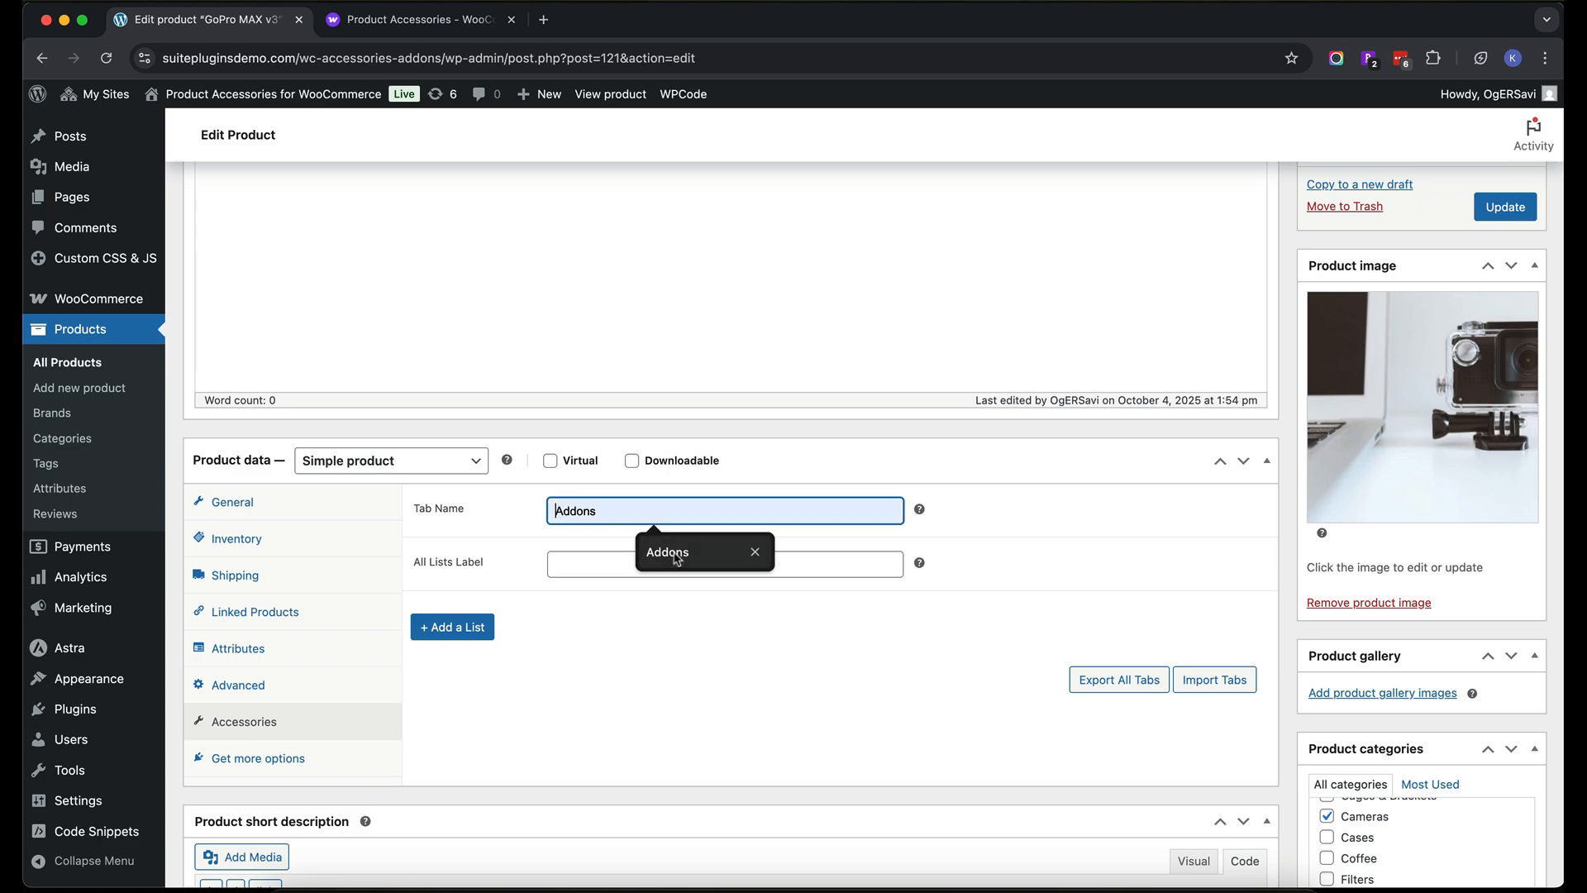
{"action": "left_click", "coordinate": [671, 561]}
{"action": "left_click", "coordinate": [671, 561]}
{"action": "left_click", "coordinate": [675, 638]}
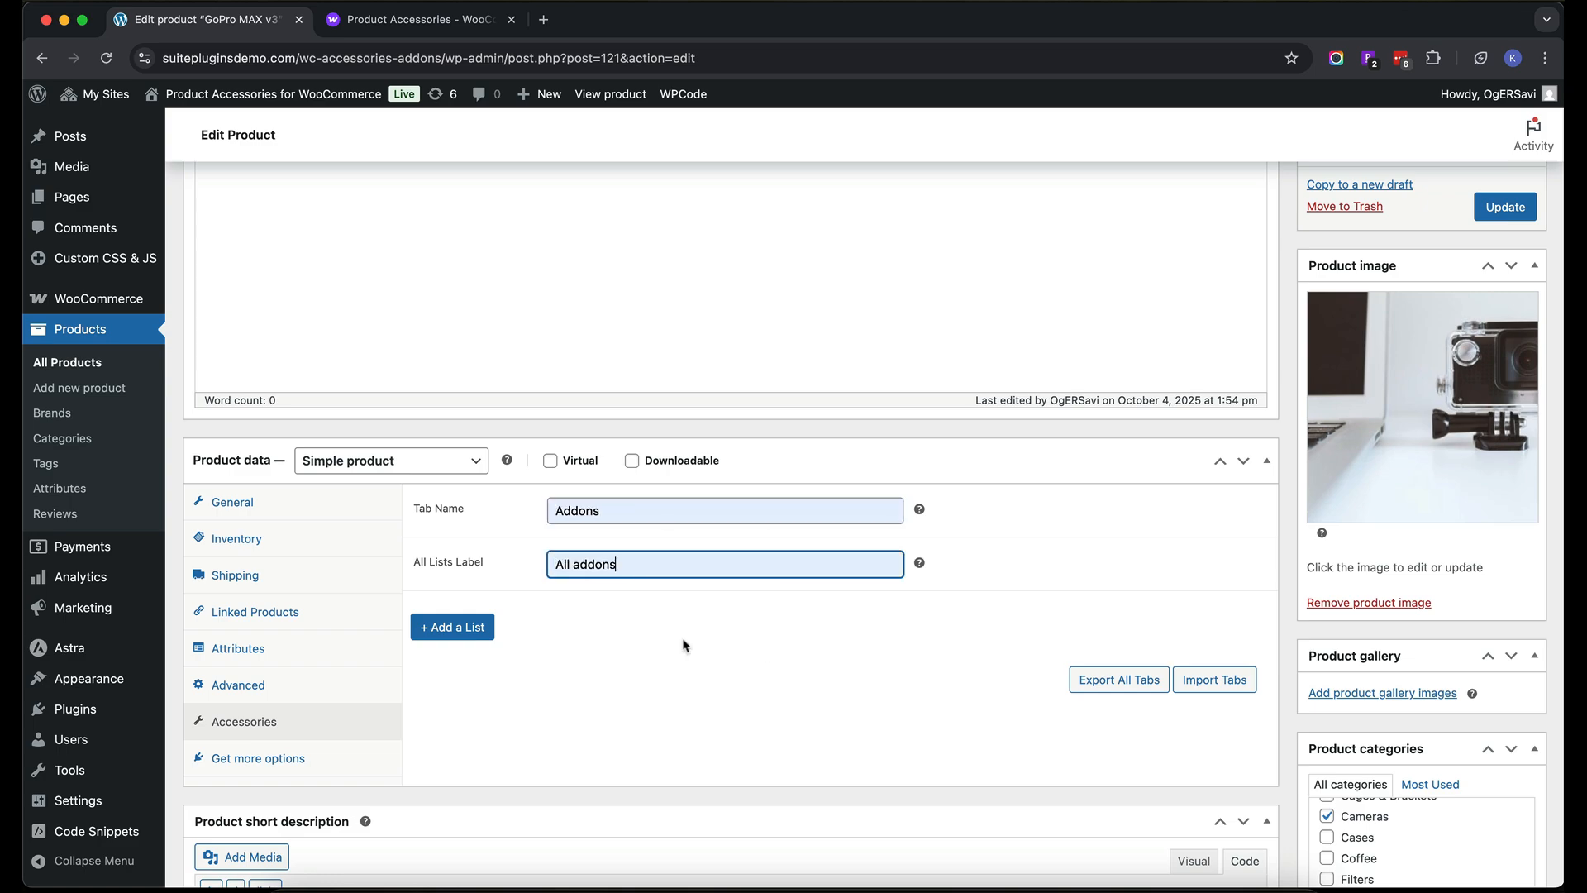
{"action": "left_click", "coordinate": [683, 645]}
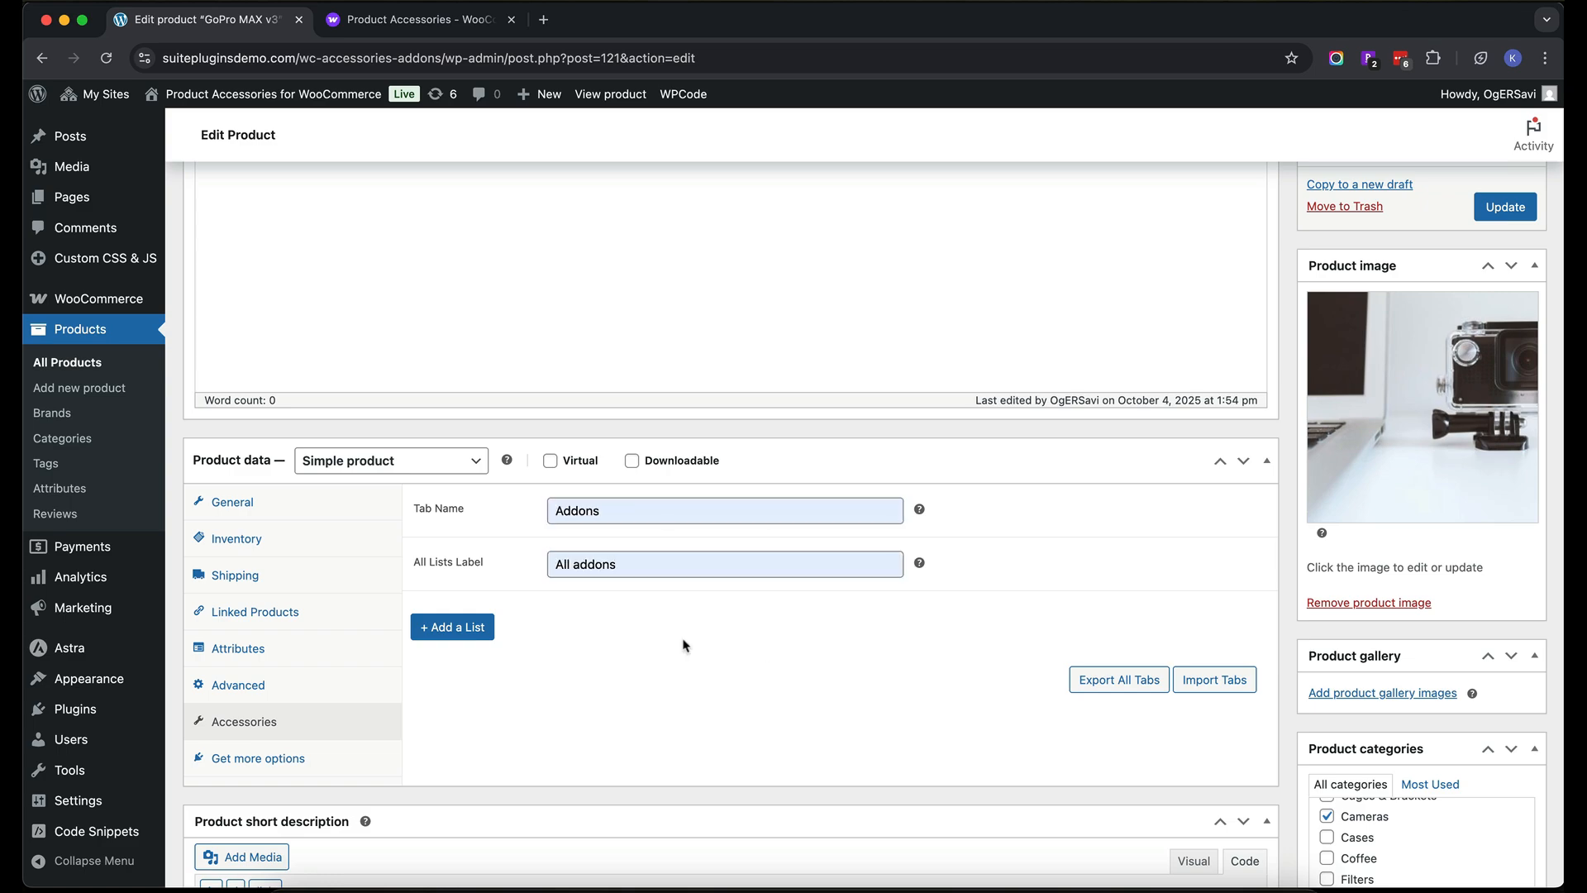
Add an accessory list to the product and name it "Recommended Lens"
{"action": "left_click", "coordinate": [455, 628]}
{"action": "scroll", "coordinate": [505, 710], "scroll_direction": "down", "scroll_amount": 3}
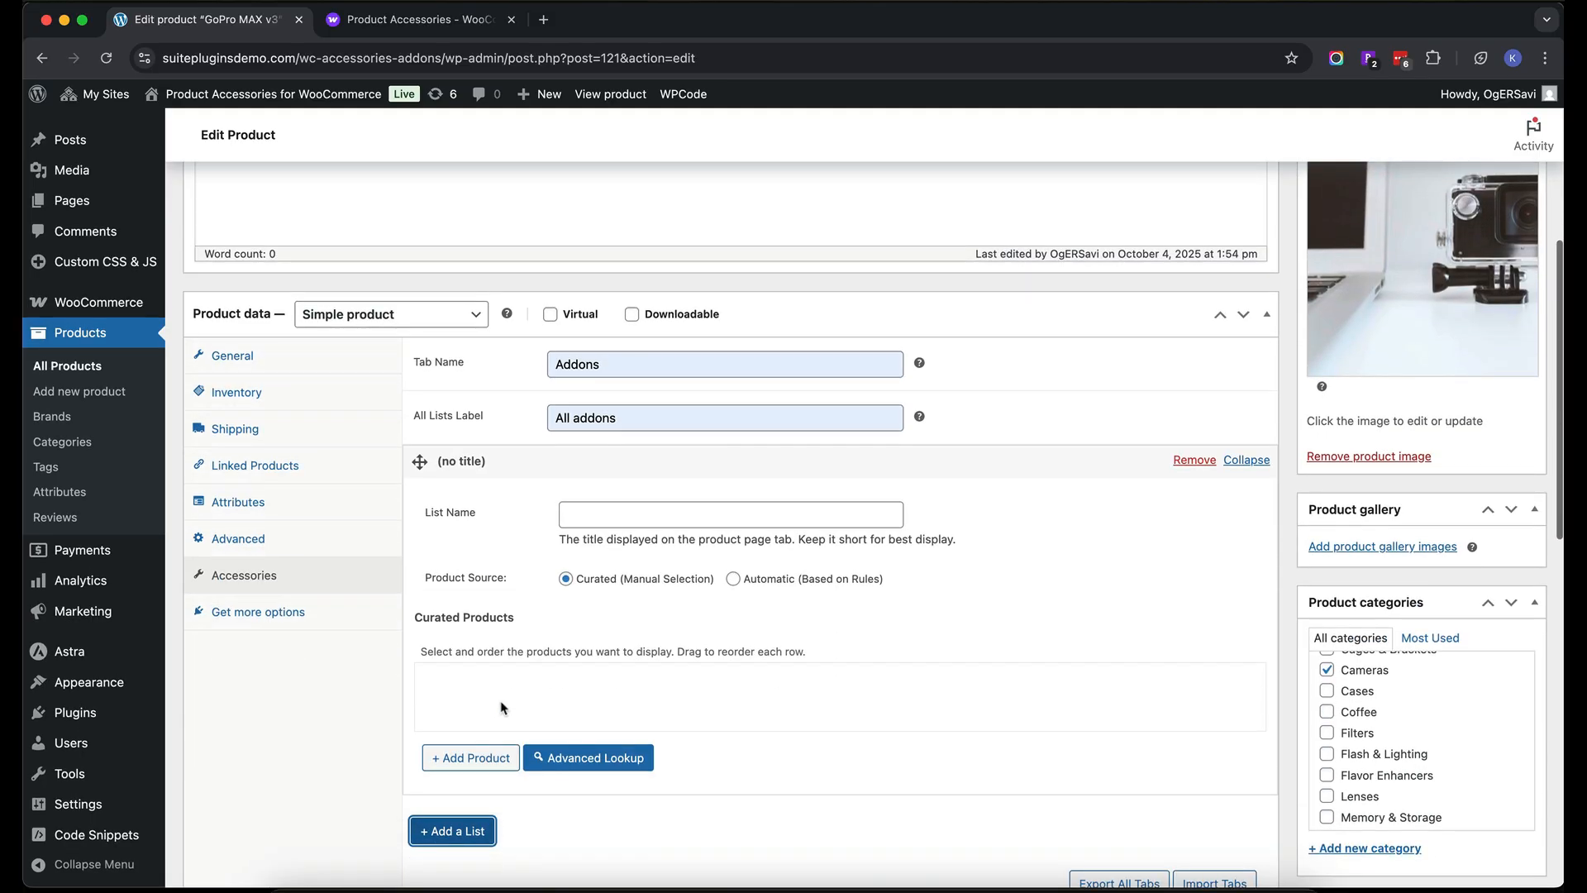
{"action": "left_click", "coordinate": [620, 519]}
{"action": "type", "text": "Recomm"}
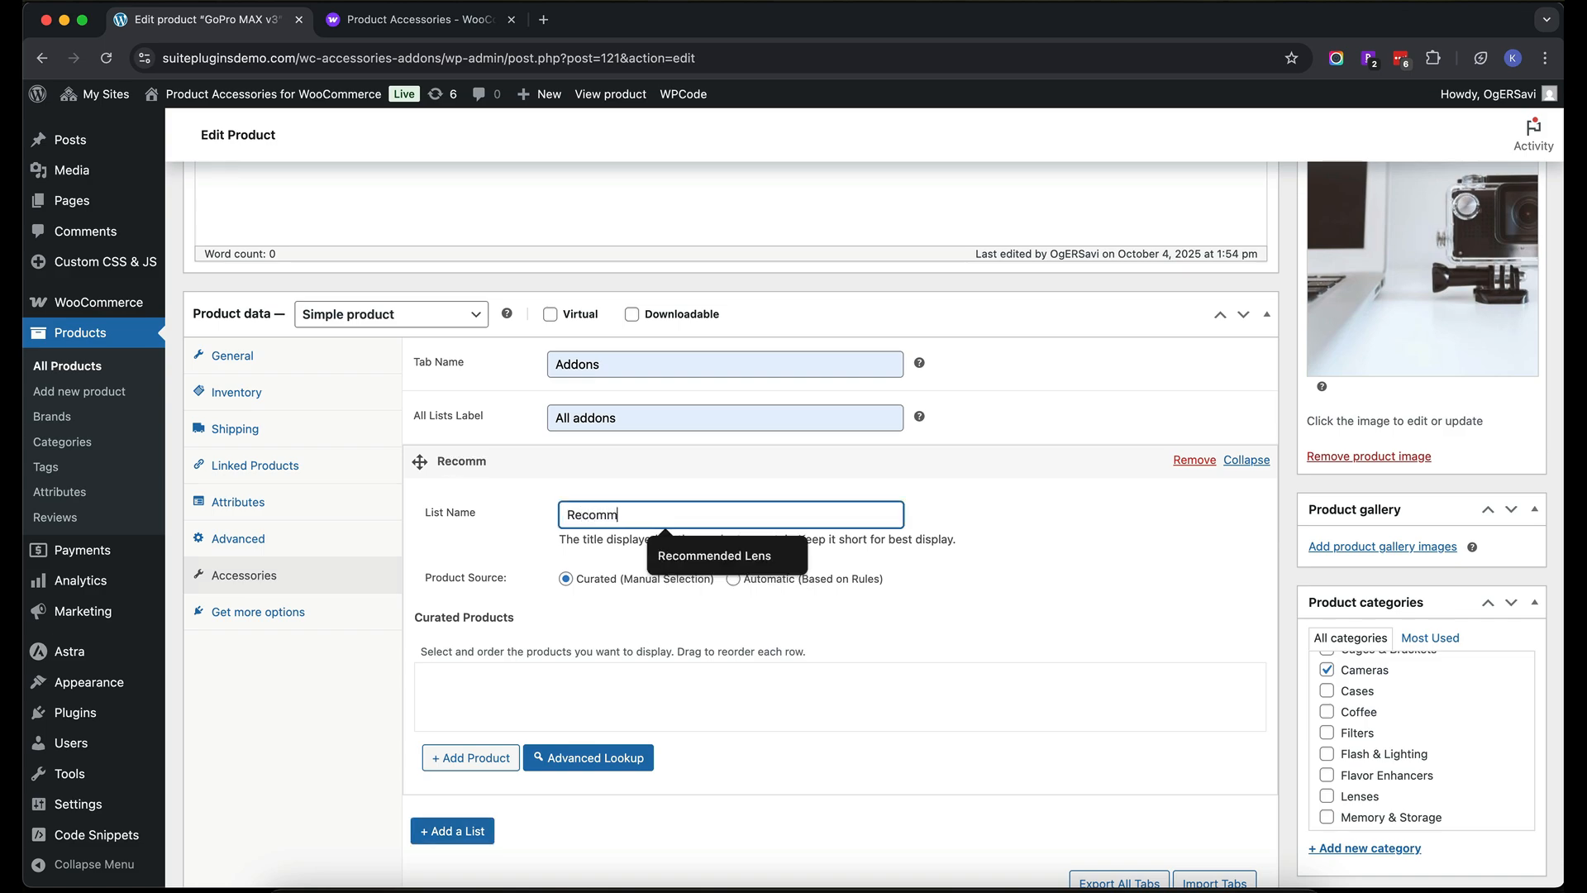
{"action": "type", "text": "ended Filters"}
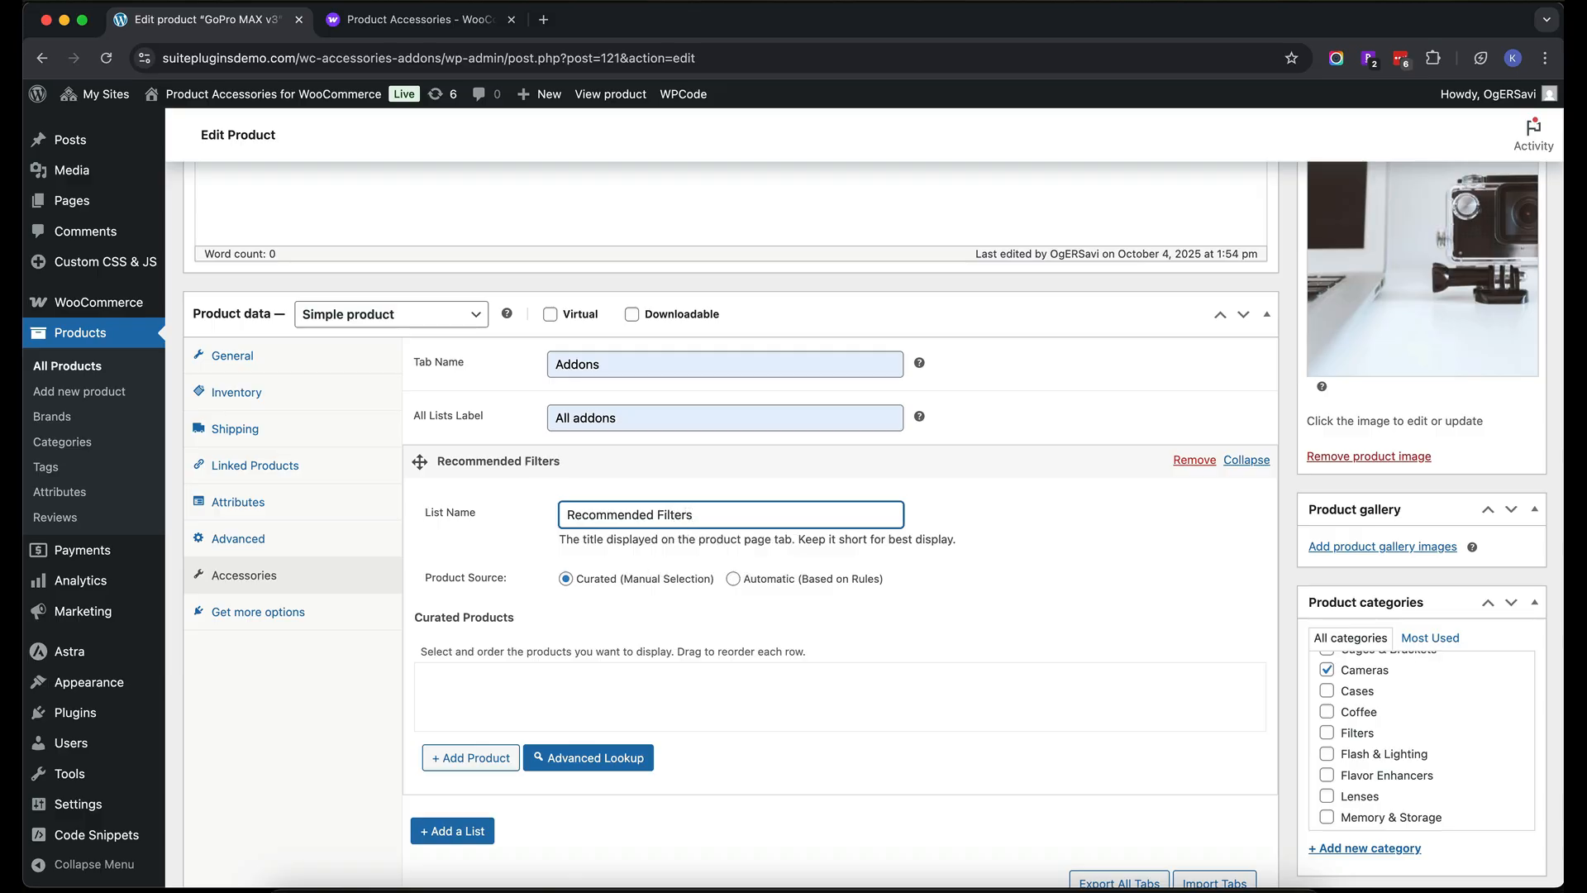
{"action": "key", "text": "alt+shift+Left"}
{"action": "type", "text": "Lens"}
{"action": "left_click", "coordinate": [619, 614]}
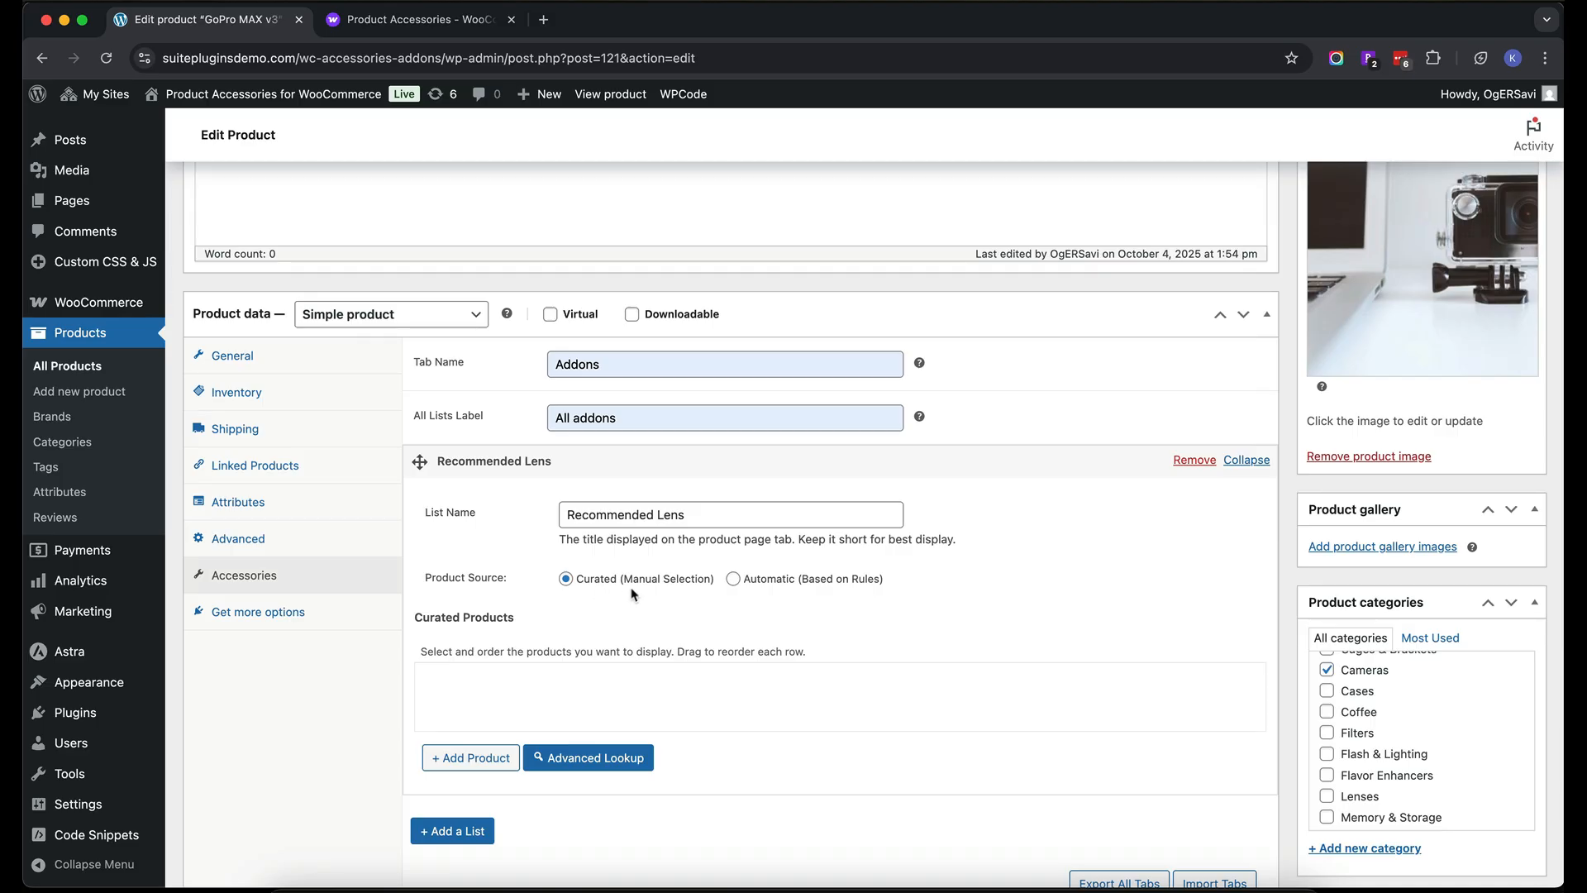
Add a curated product to the Recommended Lens list by searching for "lens" and choosing Macro Lens v1 (len-1020)
{"action": "scroll", "coordinate": [632, 593], "scroll_direction": "down", "scroll_amount": 2}
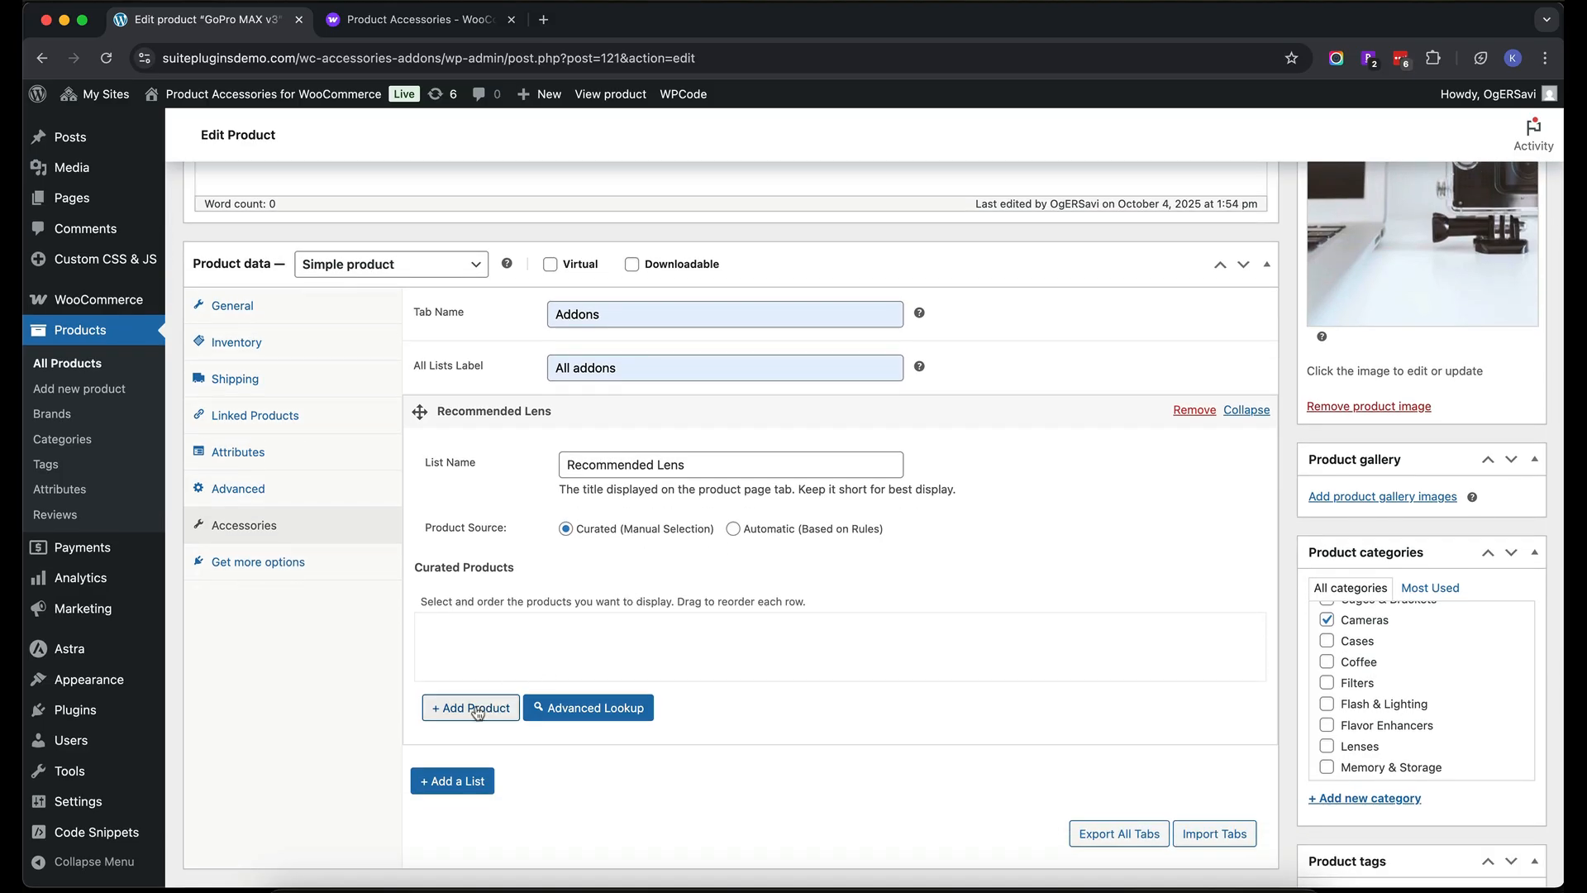
{"action": "left_click", "coordinate": [476, 709]}
{"action": "left_click", "coordinate": [530, 647]}
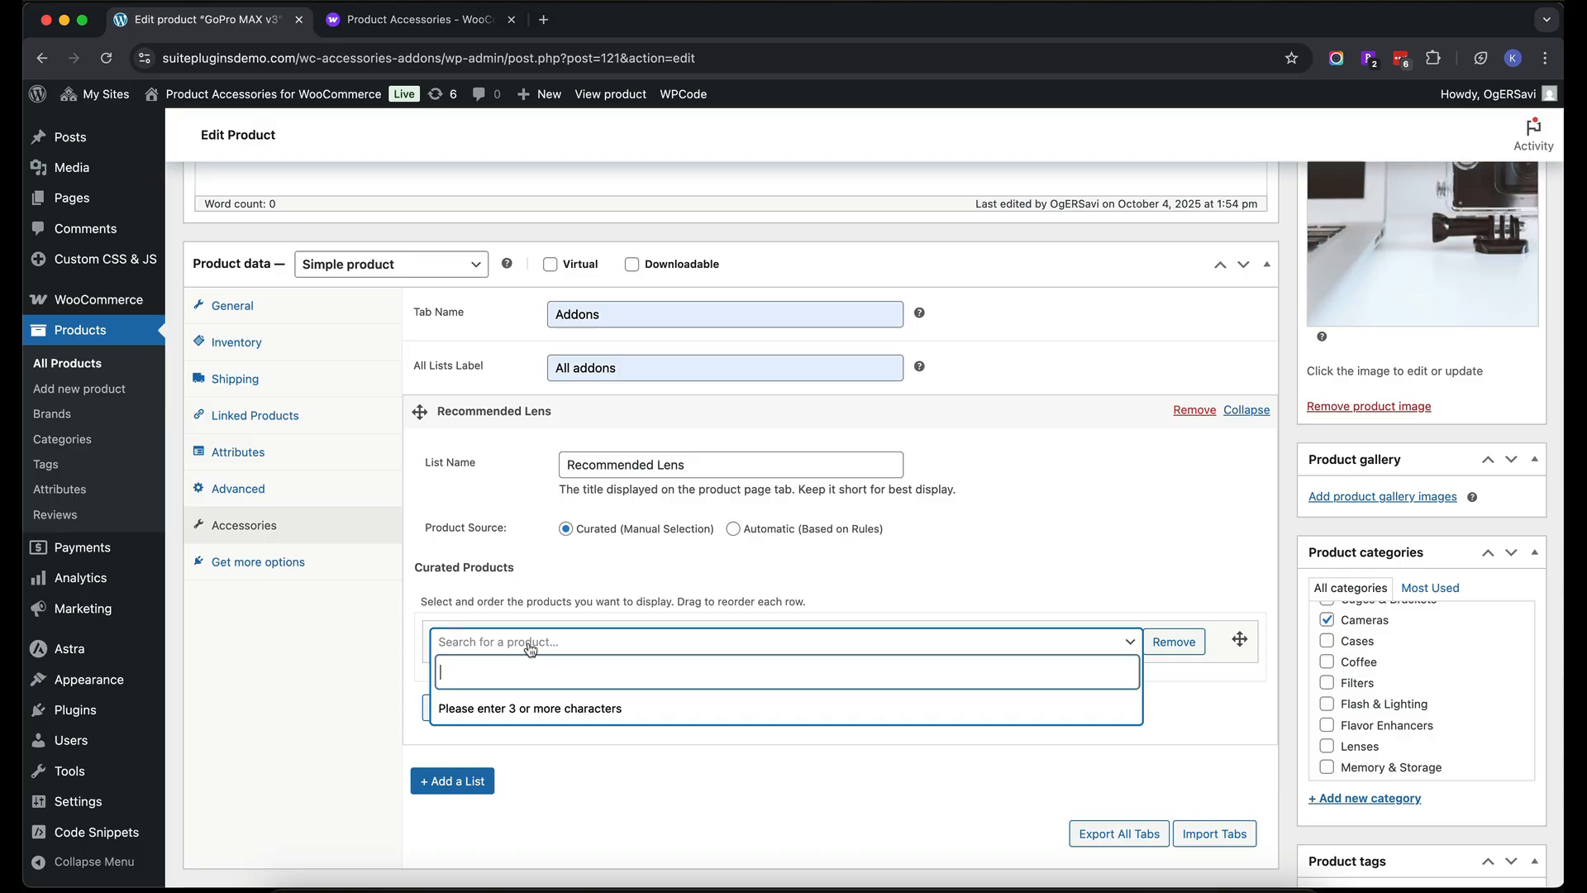
{"action": "type", "text": "lens"}
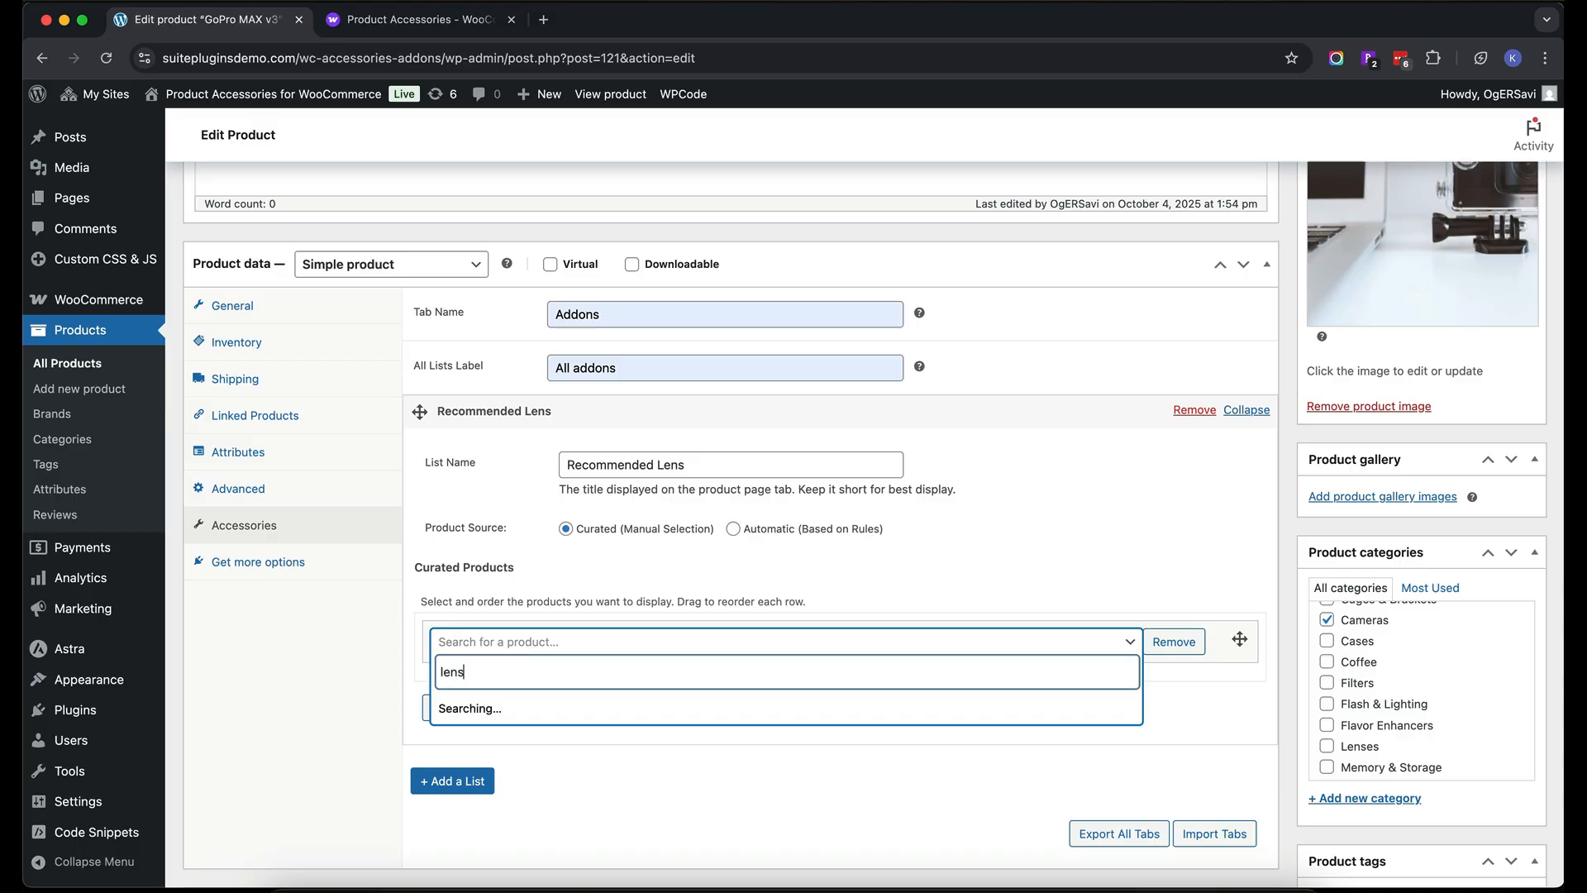
{"action": "scroll", "coordinate": [544, 761], "scroll_direction": "down", "scroll_amount": 10}
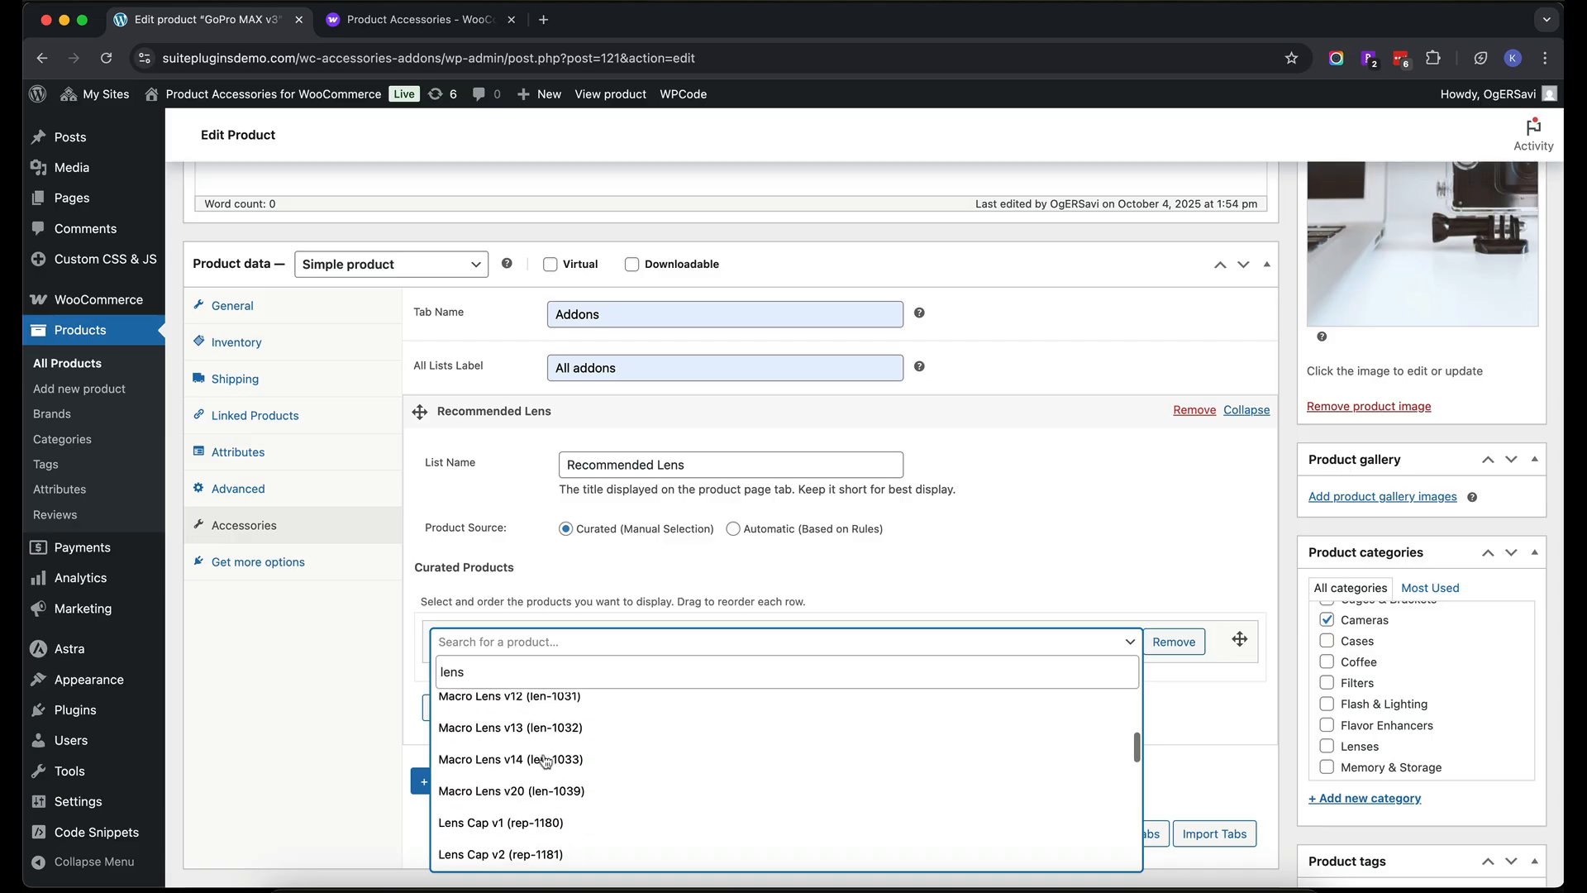
{"action": "scroll", "coordinate": [545, 761], "scroll_direction": "up", "scroll_amount": 10}
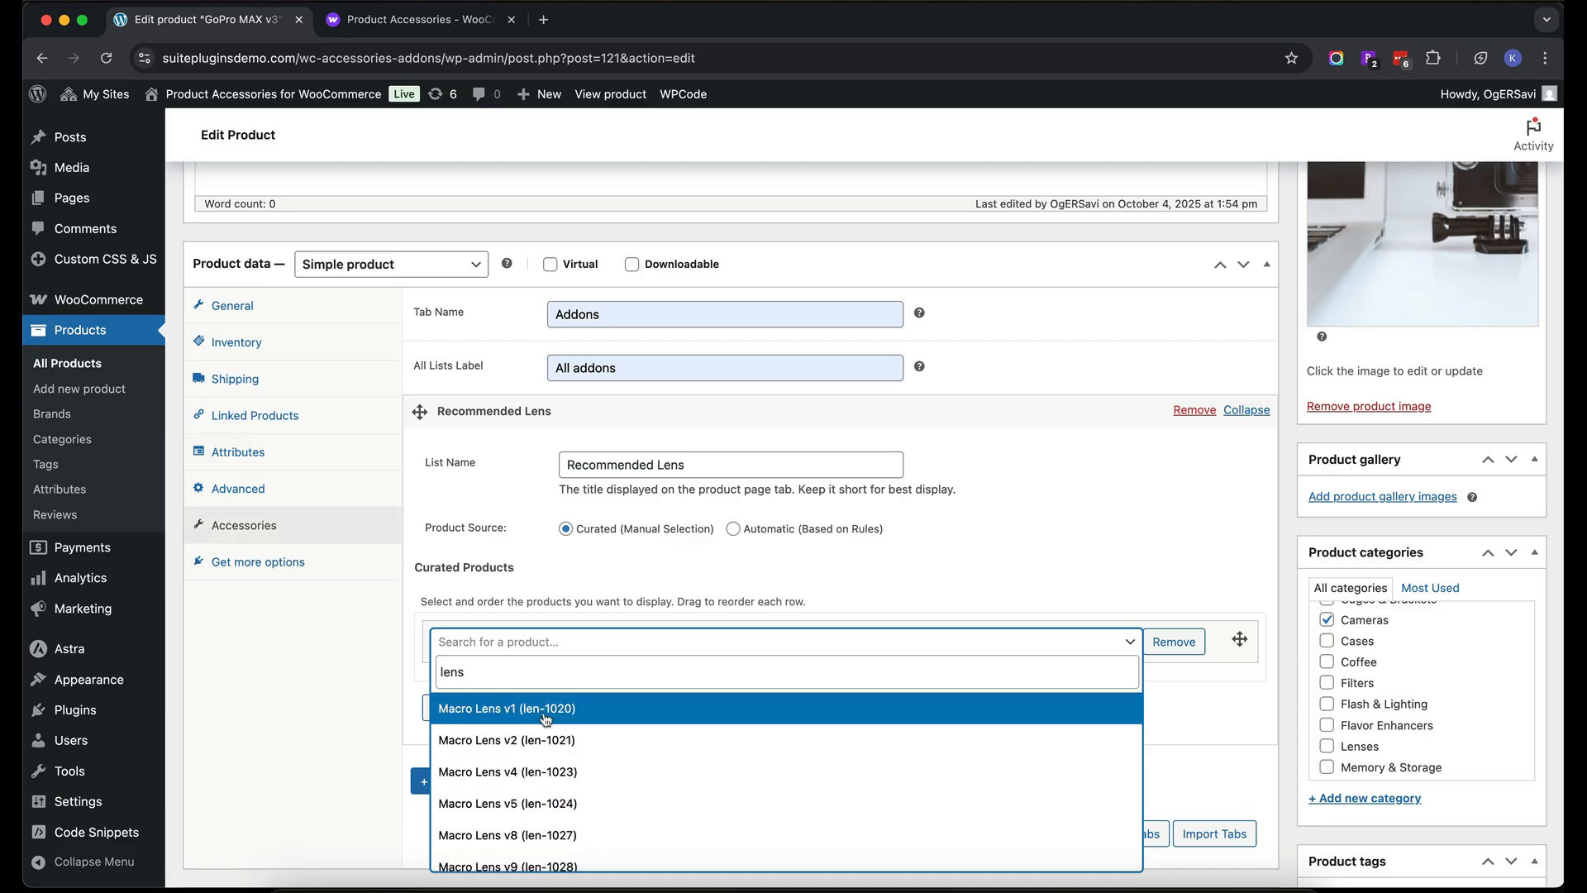
{"action": "left_click", "coordinate": [542, 716]}
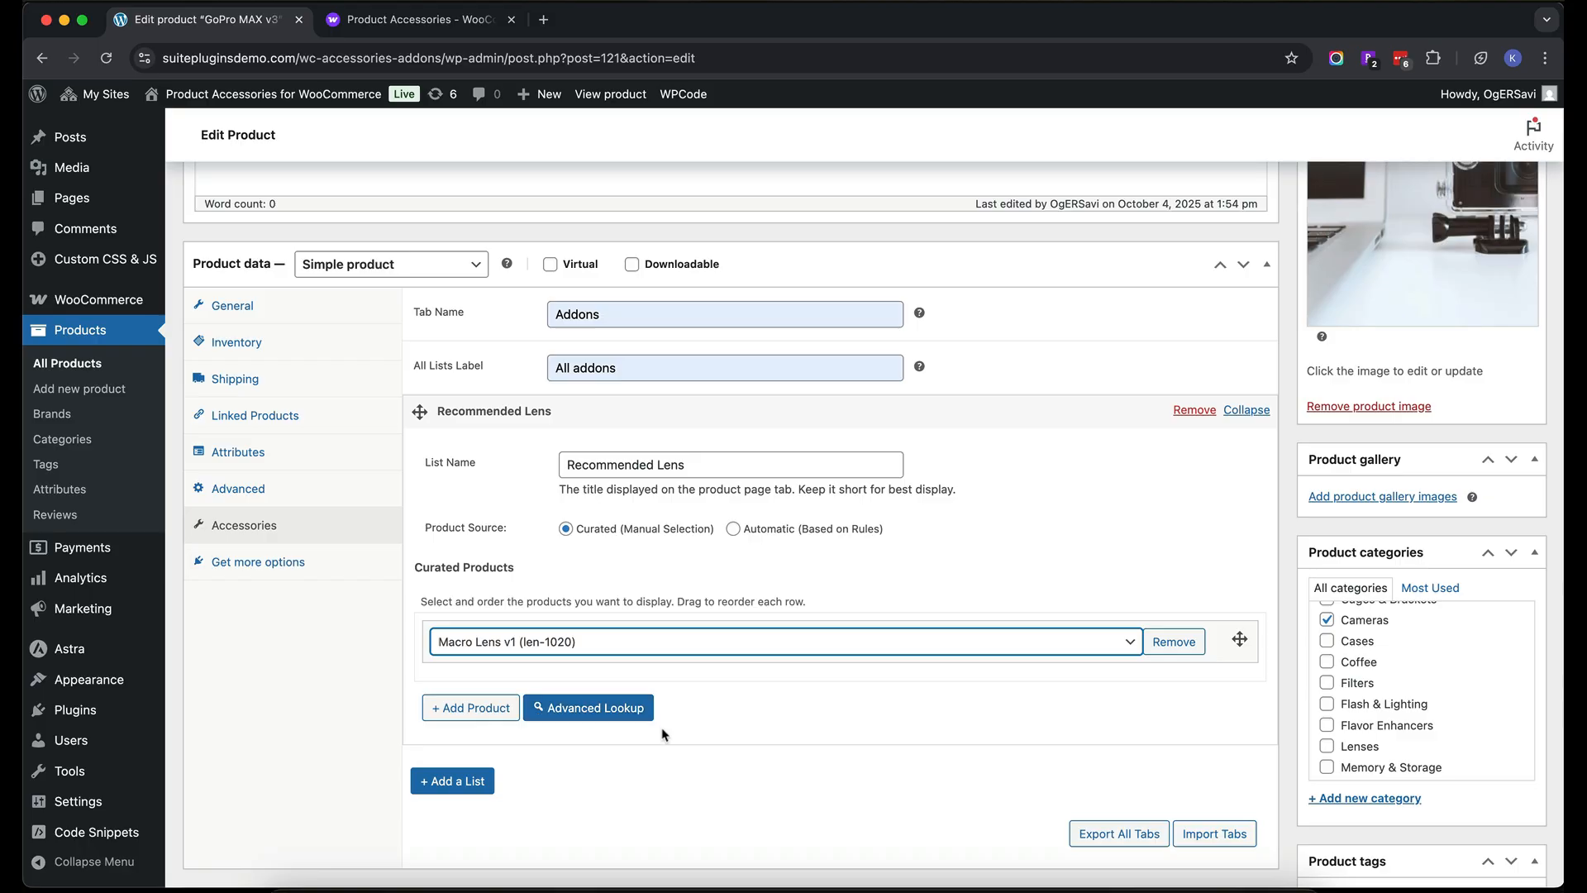
Start an advanced product lookup for the Recommended Lens list and select LED Light v17, v18 and v19
{"action": "scroll", "coordinate": [693, 720], "scroll_direction": "down", "scroll_amount": 1}
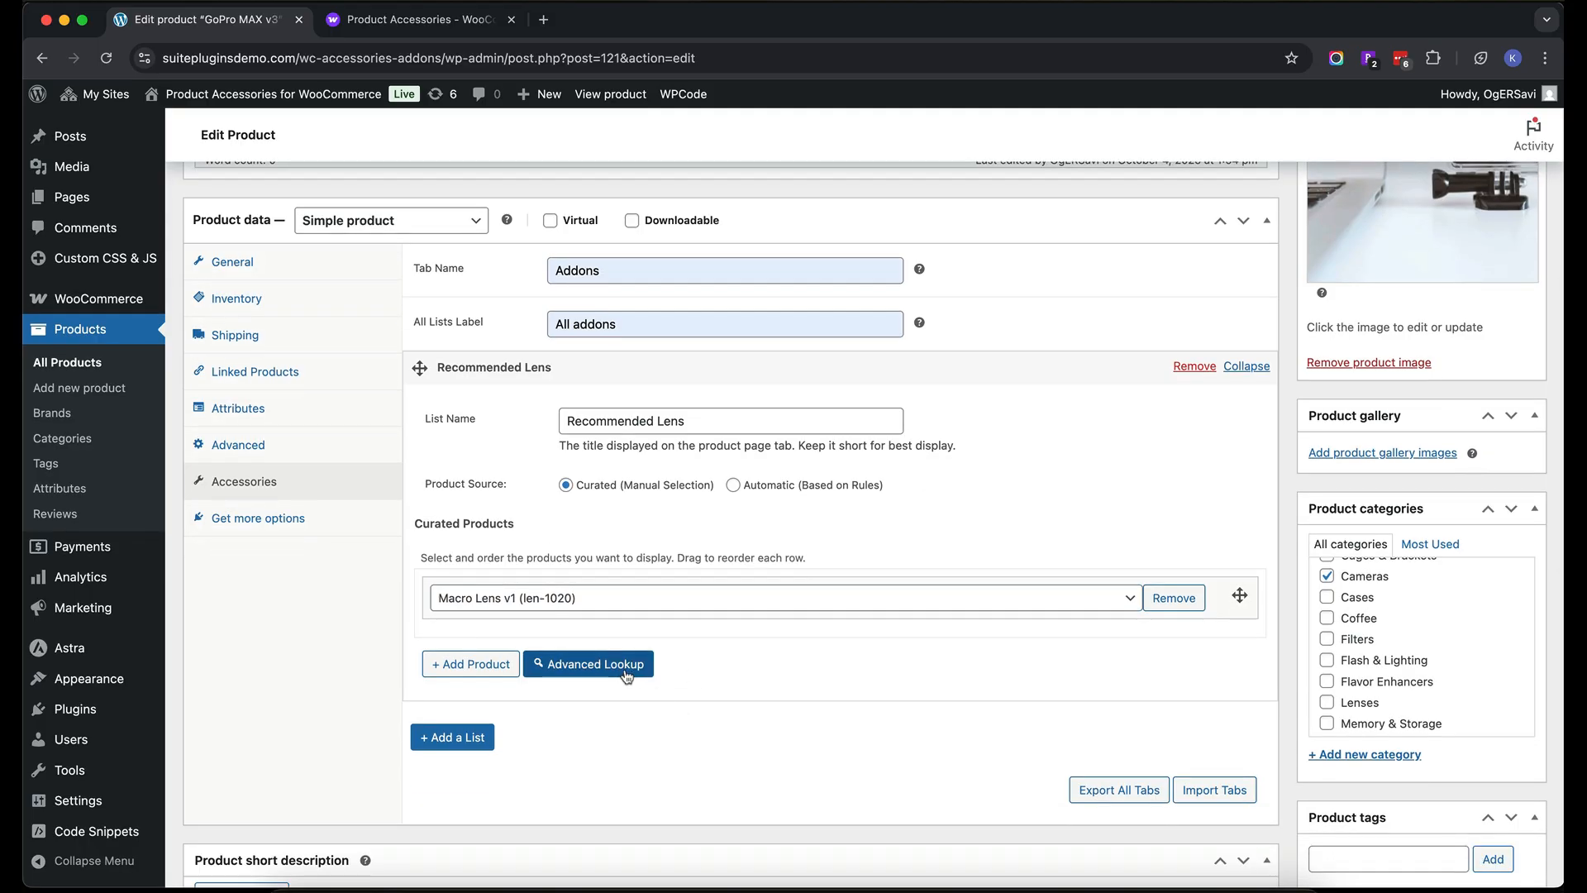
{"action": "left_click", "coordinate": [626, 672]}
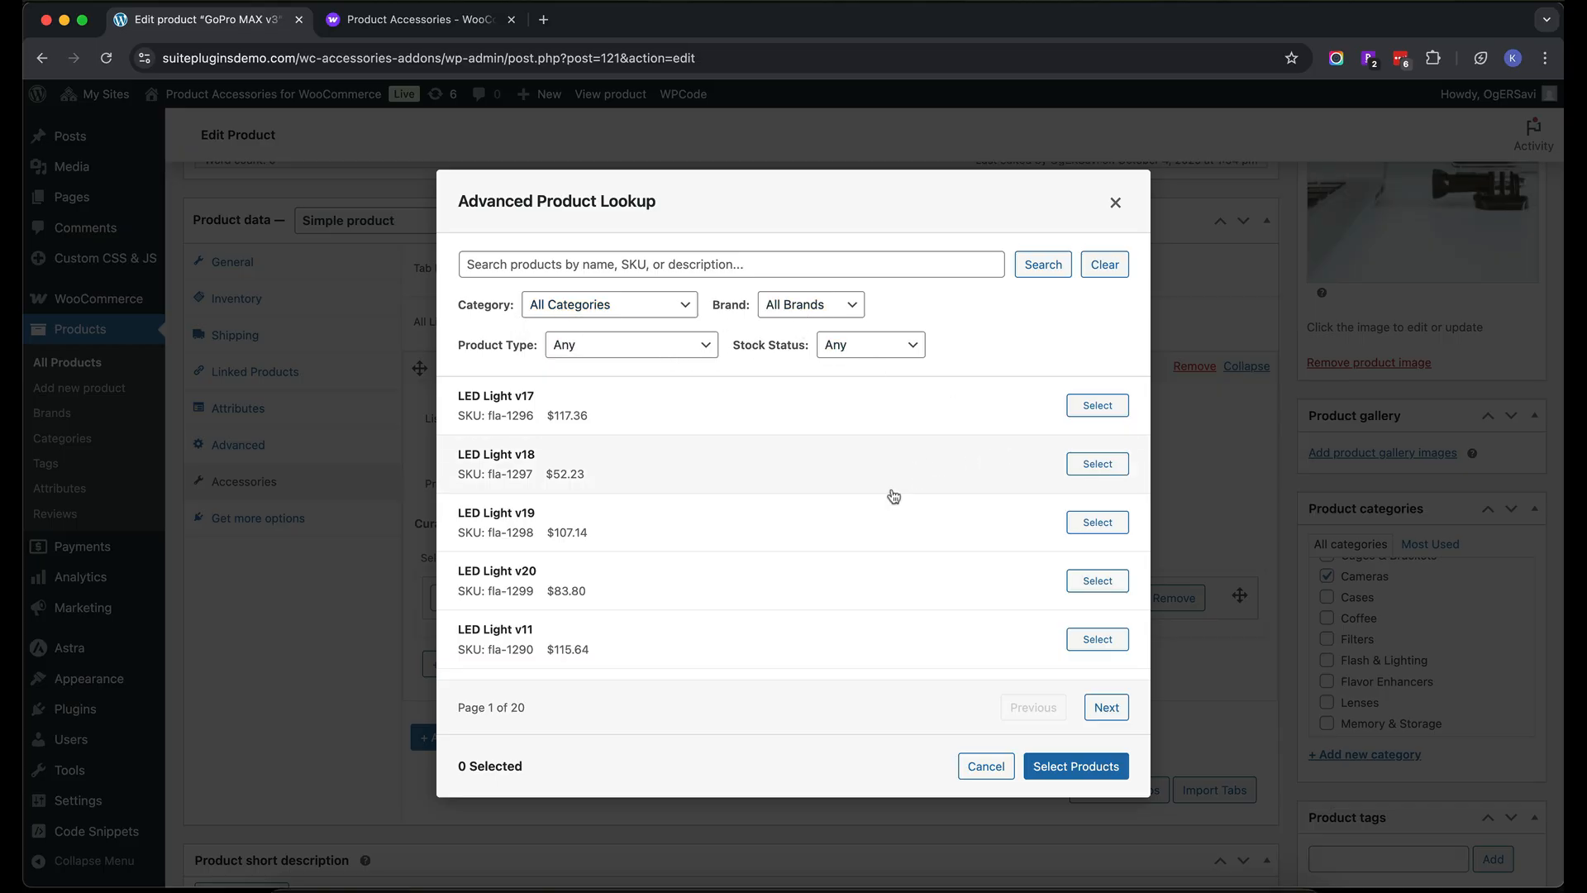
{"action": "scroll", "coordinate": [893, 496], "scroll_direction": "down", "scroll_amount": 3}
{"action": "scroll", "coordinate": [894, 496], "scroll_direction": "up", "scroll_amount": 3}
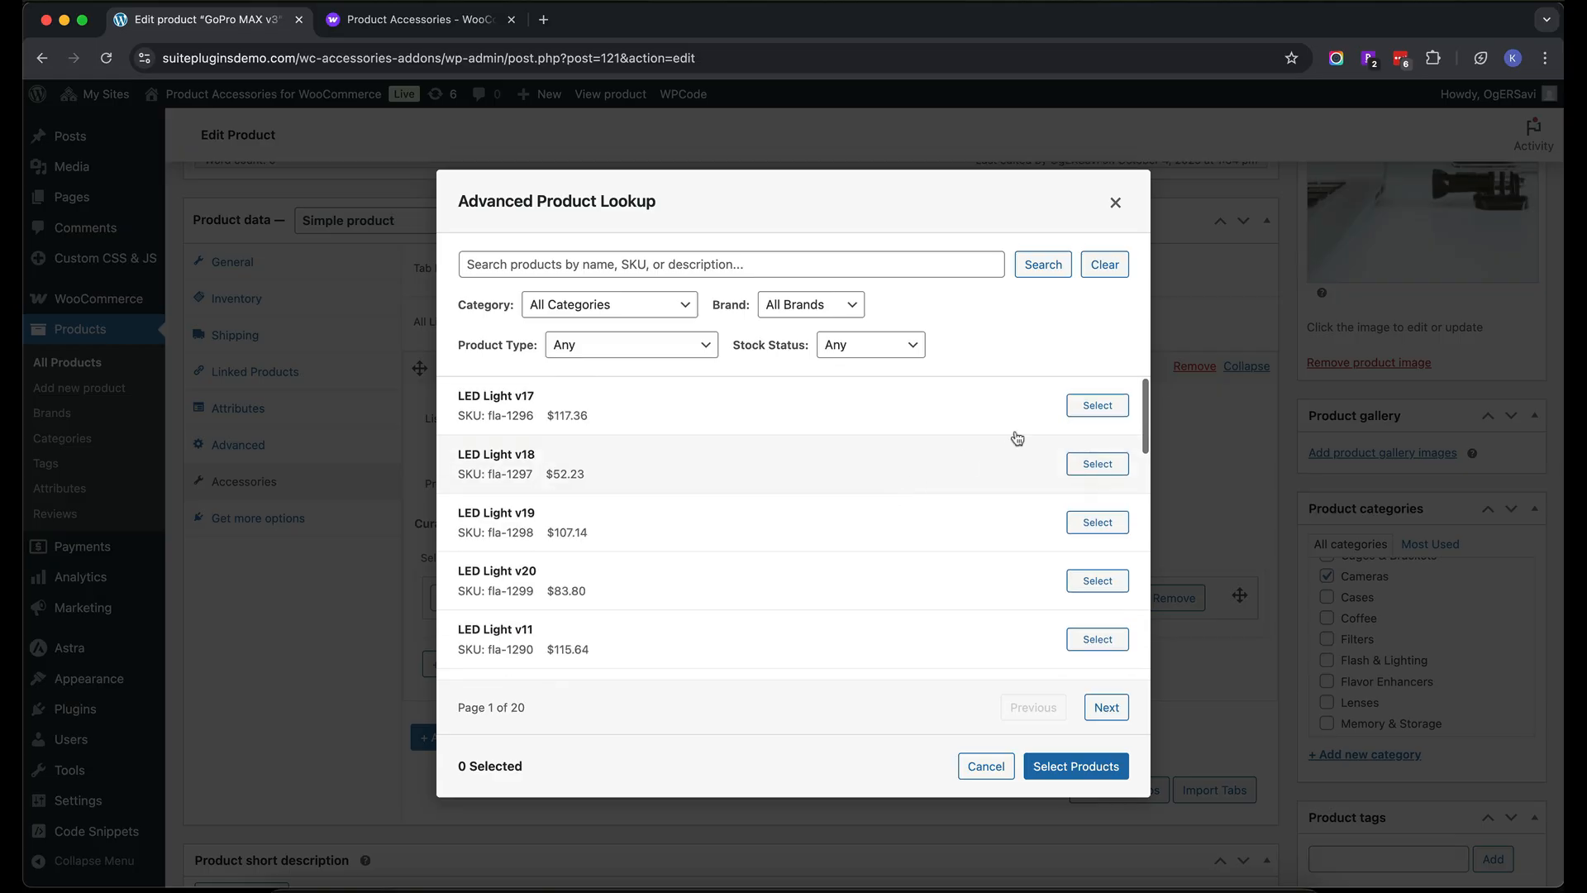
{"action": "left_click", "coordinate": [1098, 405]}
{"action": "left_click", "coordinate": [1098, 464]}
{"action": "left_click", "coordinate": [1098, 522]}
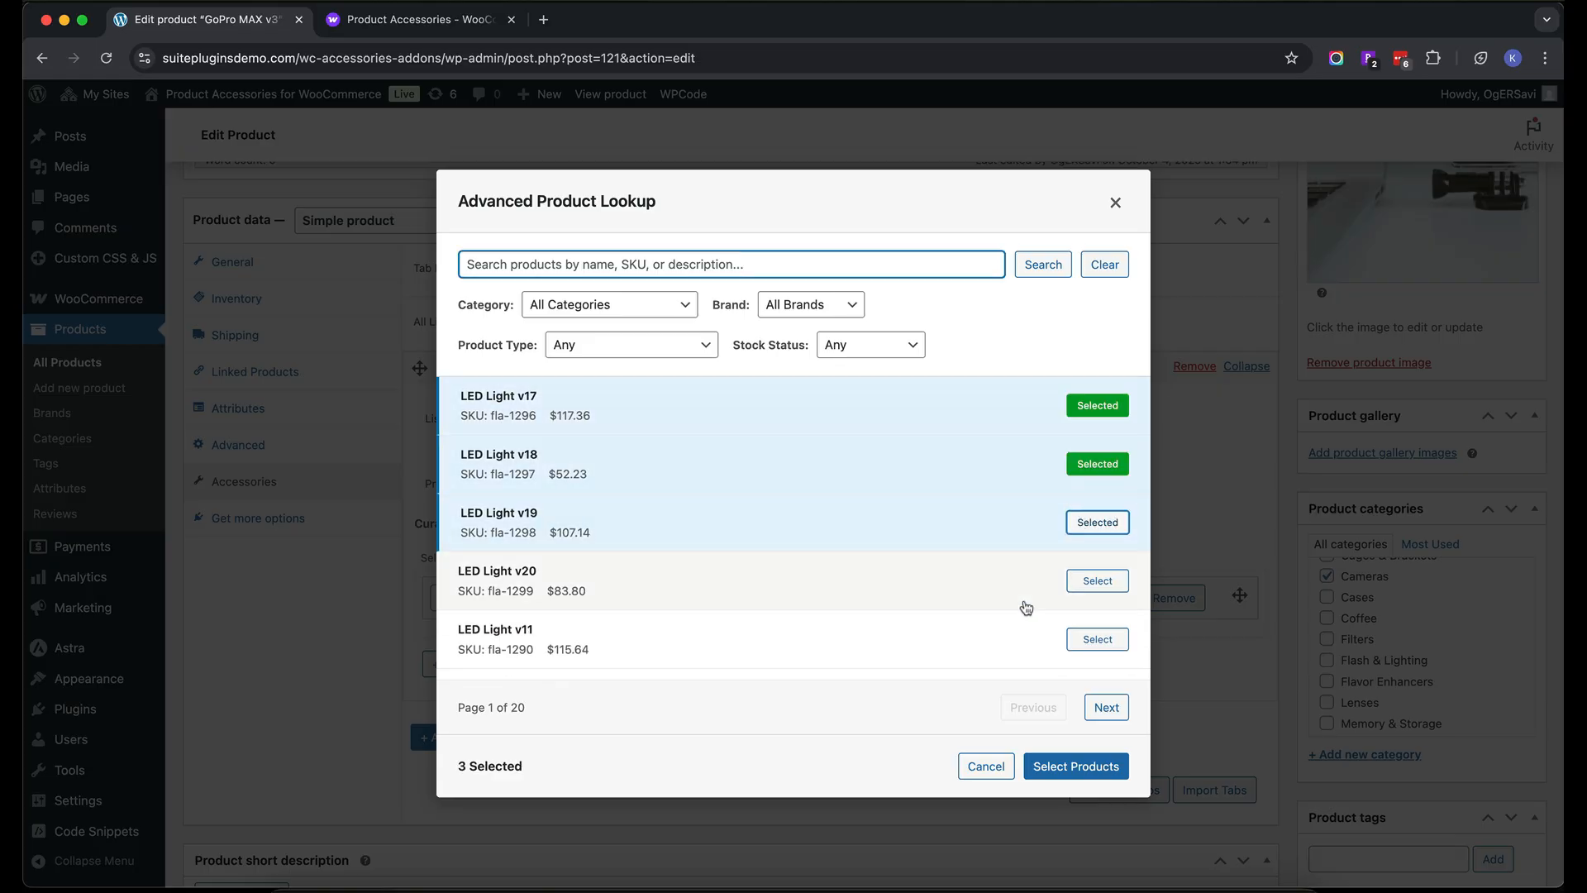
Also select LED Light v4 and v5 from the second page of results and add all selected products to the list
{"action": "scroll", "coordinate": [1026, 608], "scroll_direction": "down", "scroll_amount": 5}
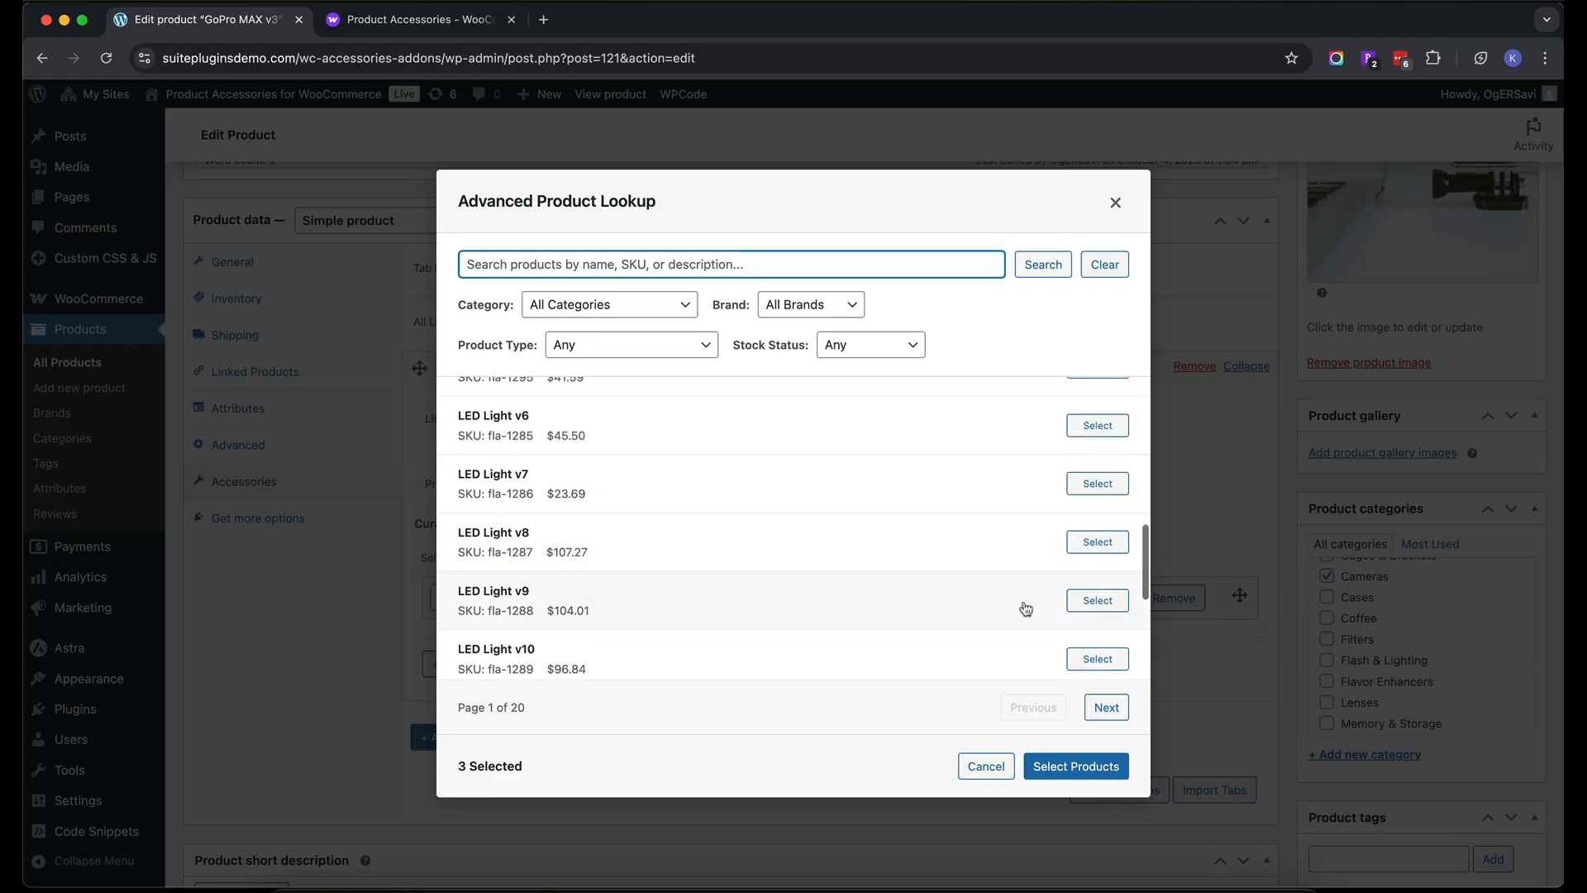
{"action": "left_click", "coordinate": [1106, 707]}
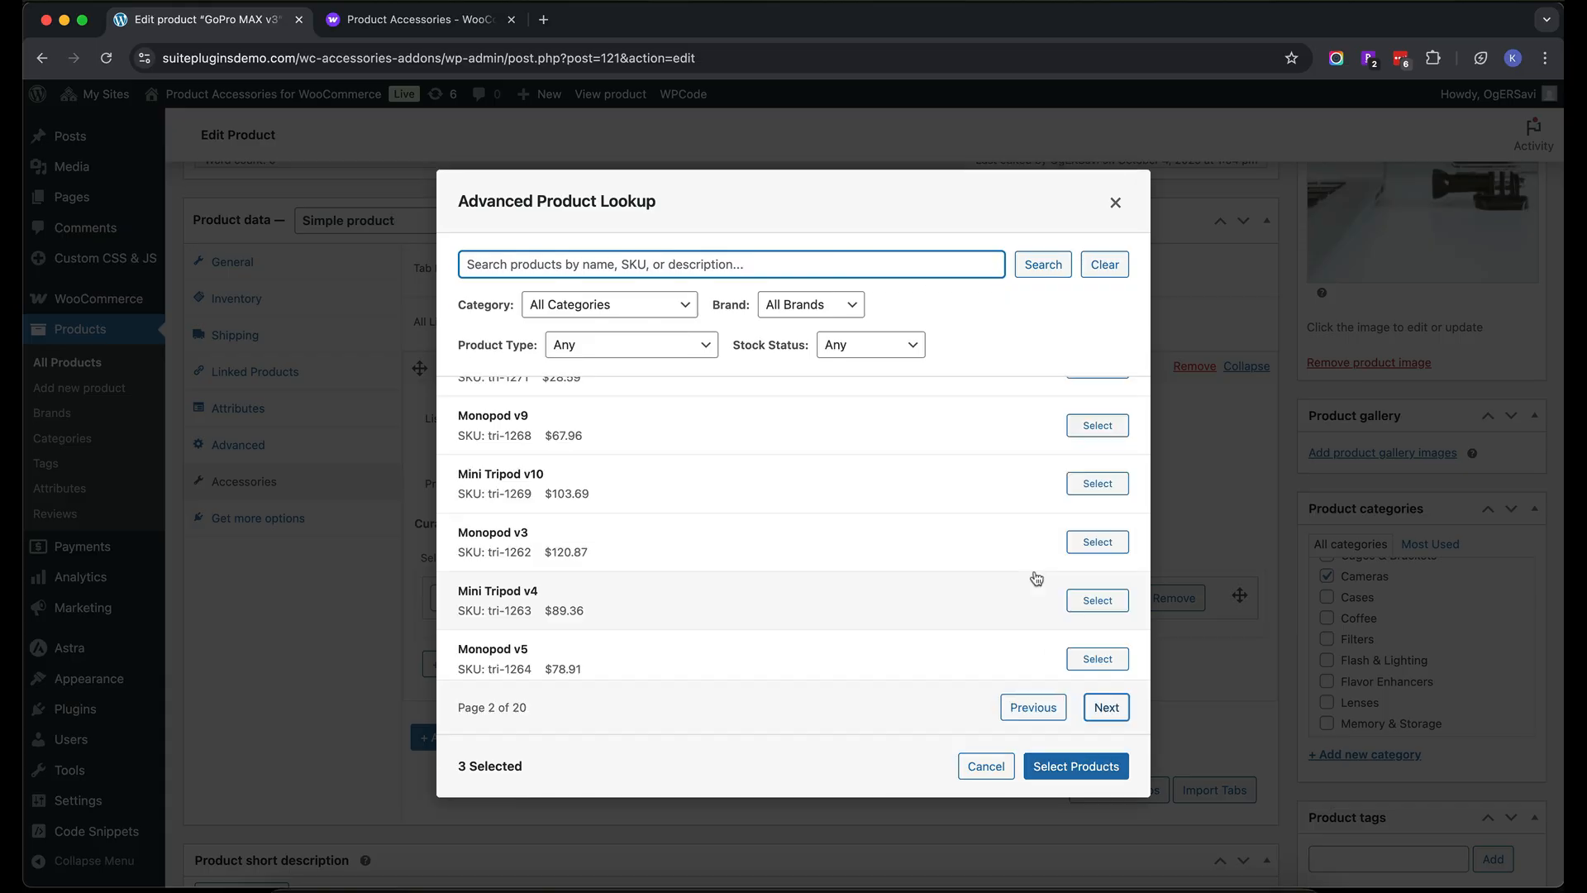
{"action": "scroll", "coordinate": [1103, 443], "scroll_direction": "up", "scroll_amount": 5}
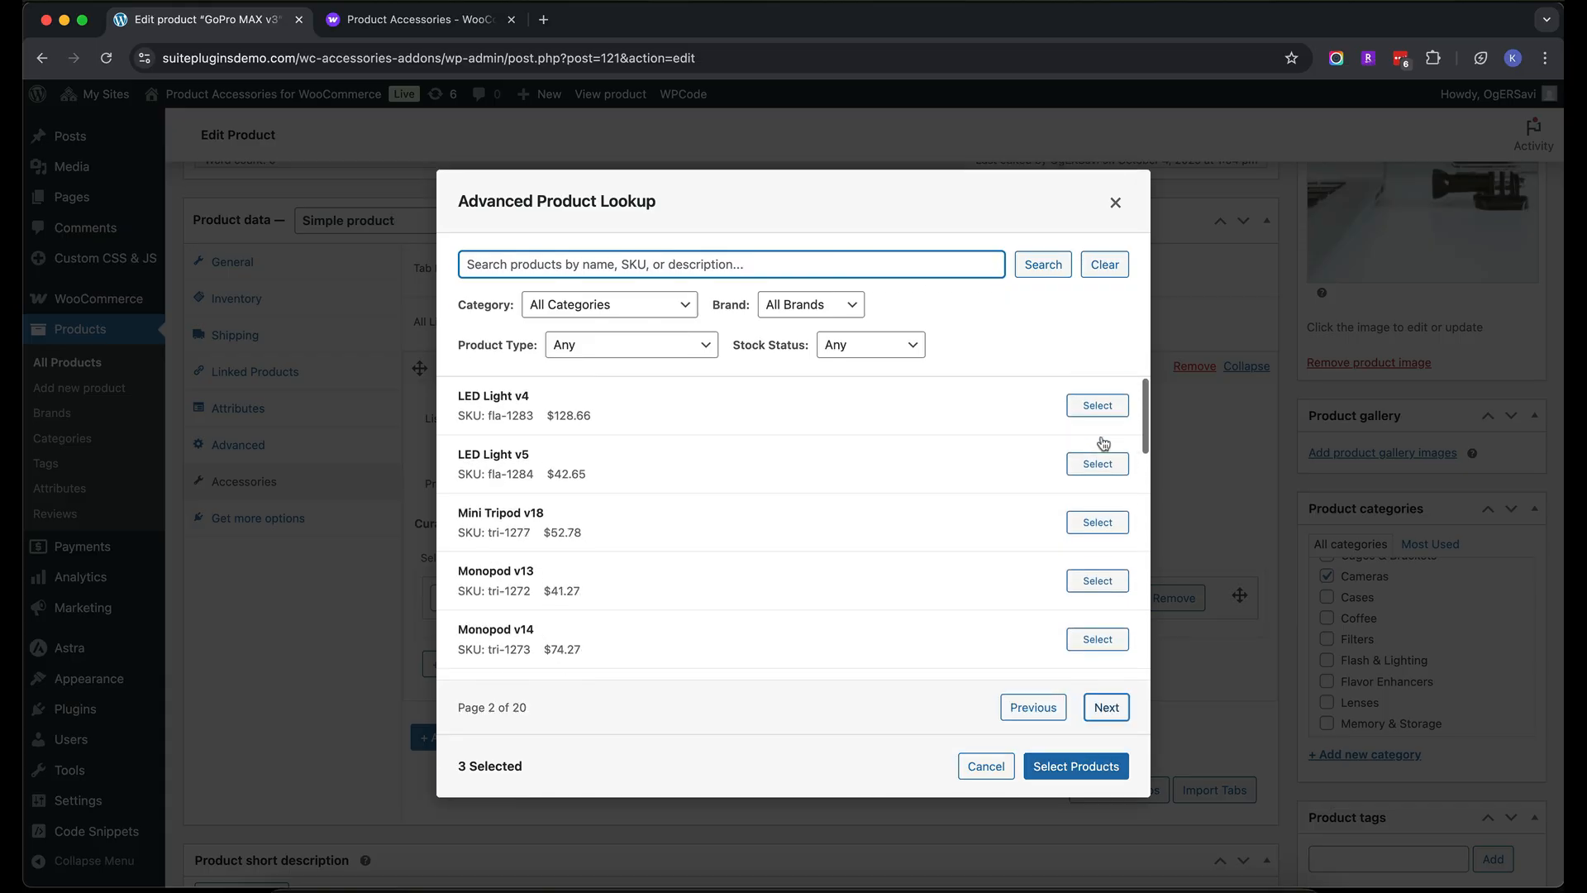
{"action": "left_click", "coordinate": [1098, 406]}
{"action": "left_click", "coordinate": [1098, 465]}
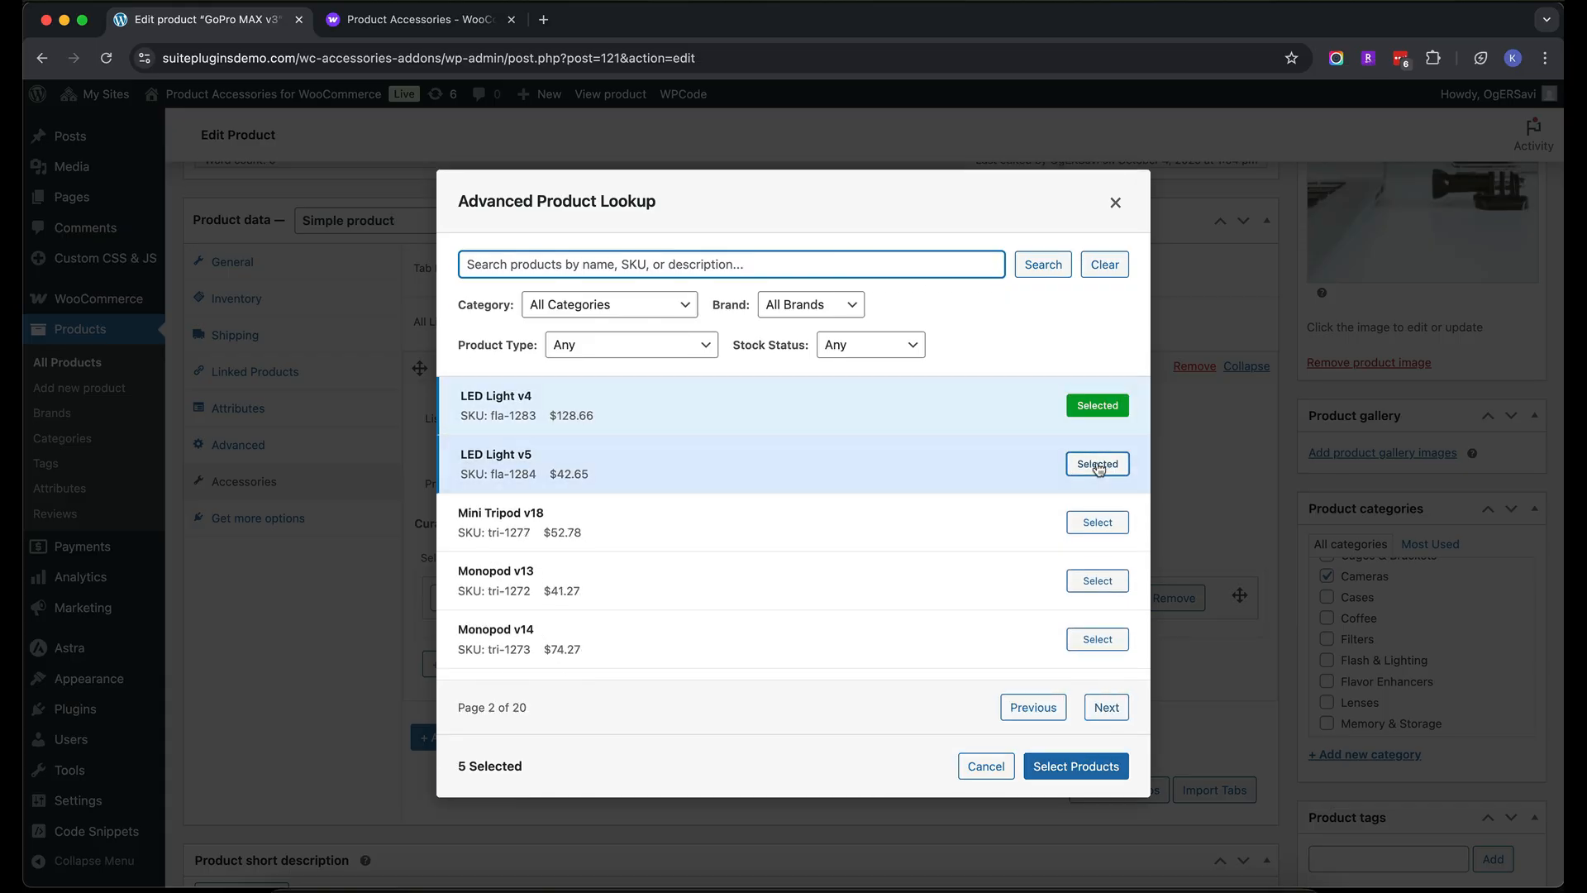
{"action": "left_click", "coordinate": [1067, 767]}
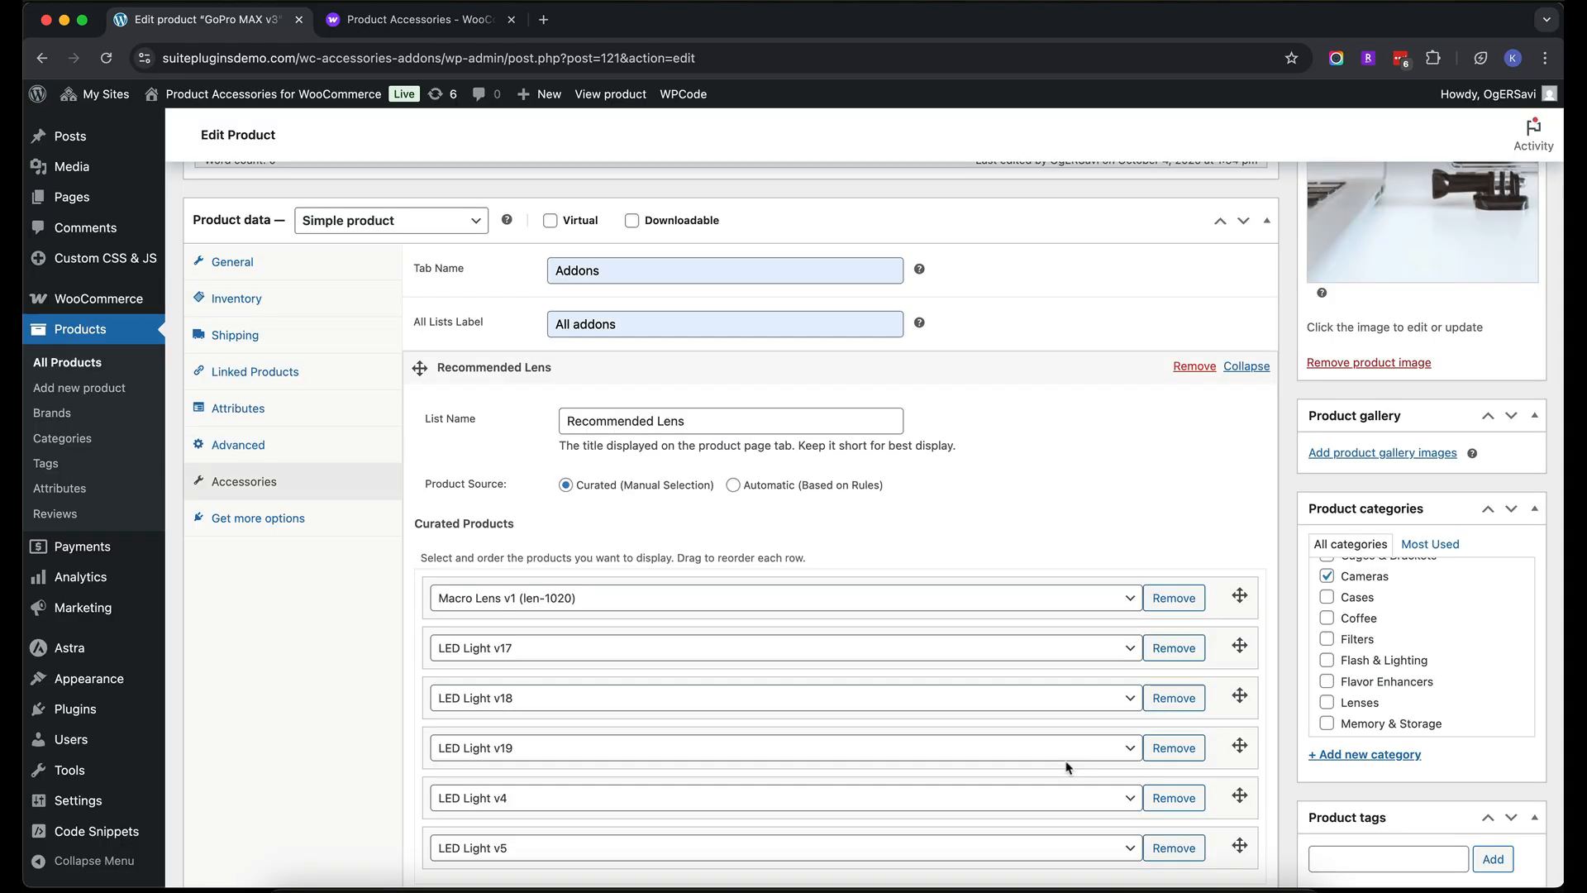
Add a second accessory list to the product and name it "Other Cameras"
{"action": "scroll", "coordinate": [1066, 767], "scroll_direction": "down", "scroll_amount": 3}
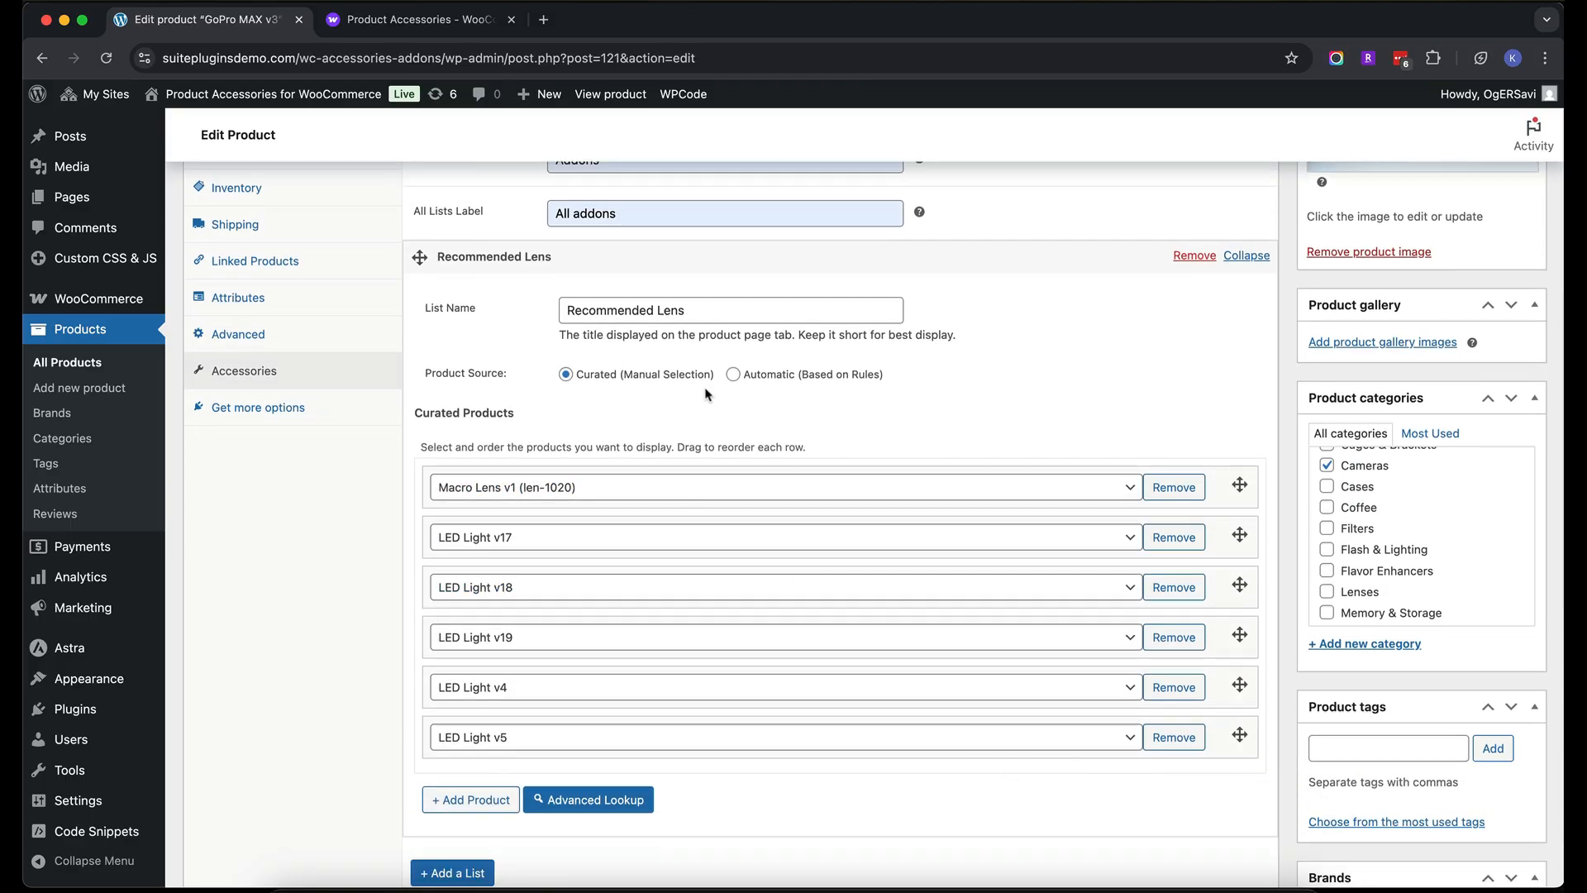
{"action": "scroll", "coordinate": [669, 521], "scroll_direction": "down", "scroll_amount": 3}
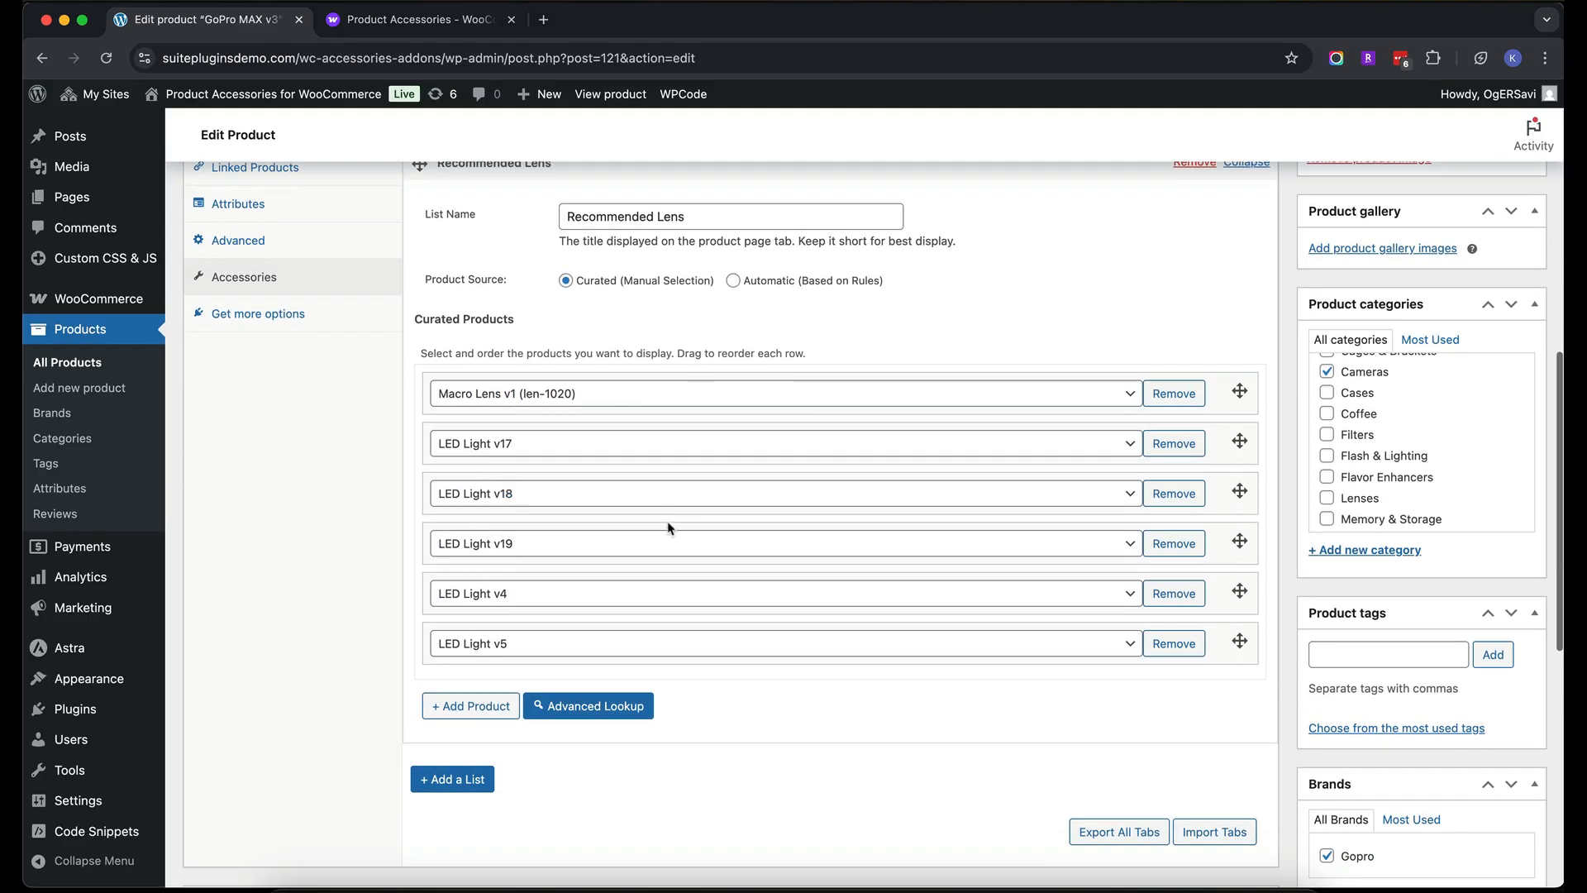
{"action": "scroll", "coordinate": [620, 636], "scroll_direction": "down", "scroll_amount": 2}
{"action": "left_click", "coordinate": [454, 716]}
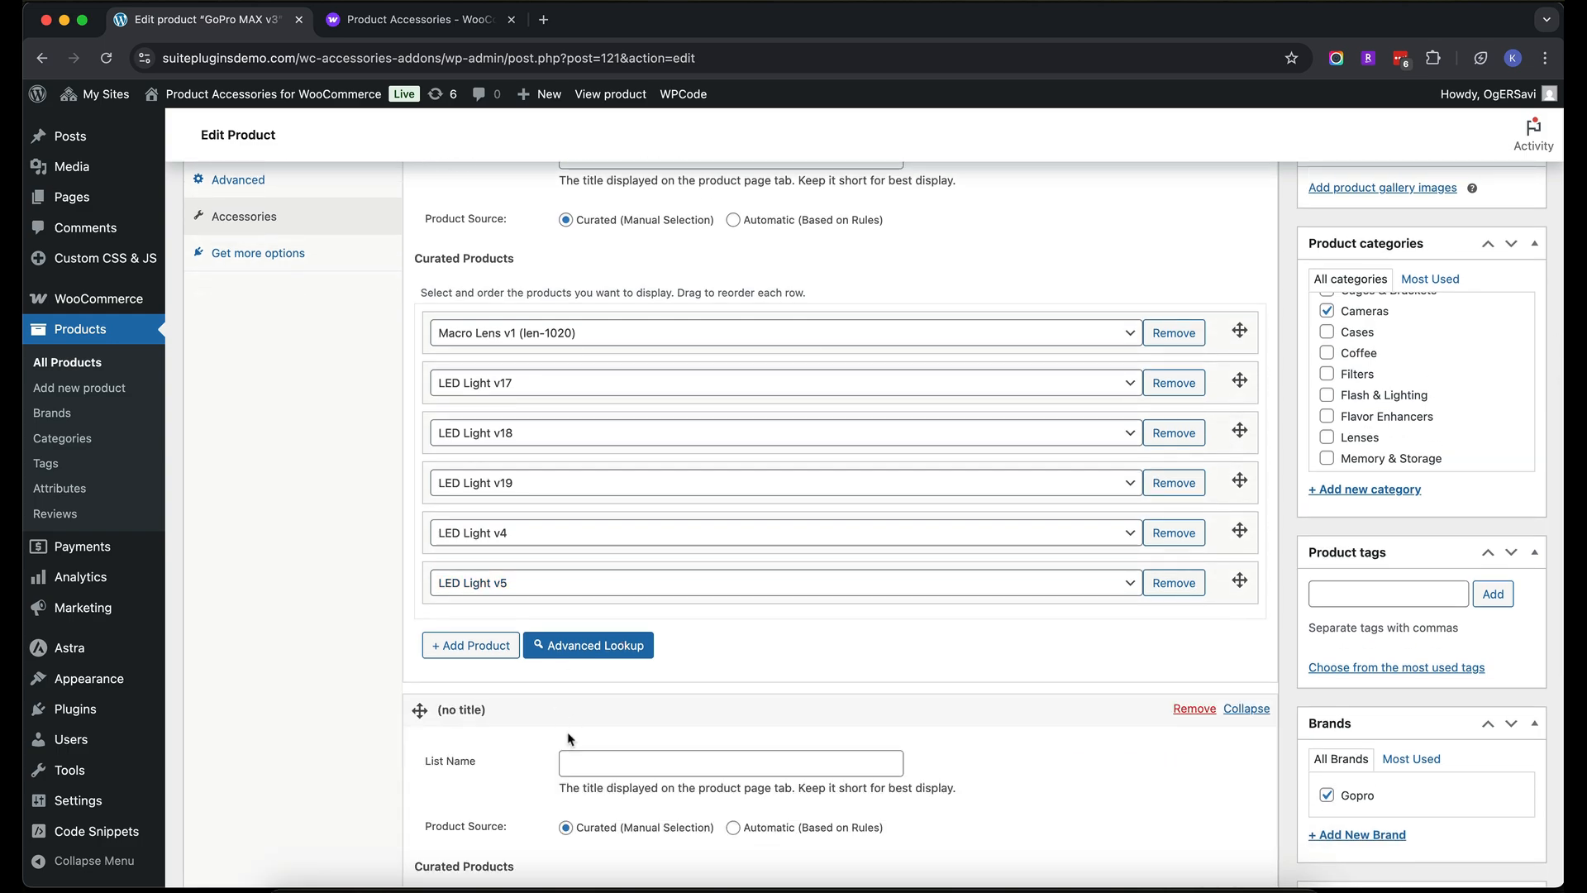
{"action": "scroll", "coordinate": [569, 738], "scroll_direction": "down", "scroll_amount": 3}
{"action": "scroll", "coordinate": [569, 739], "scroll_direction": "down", "scroll_amount": 2}
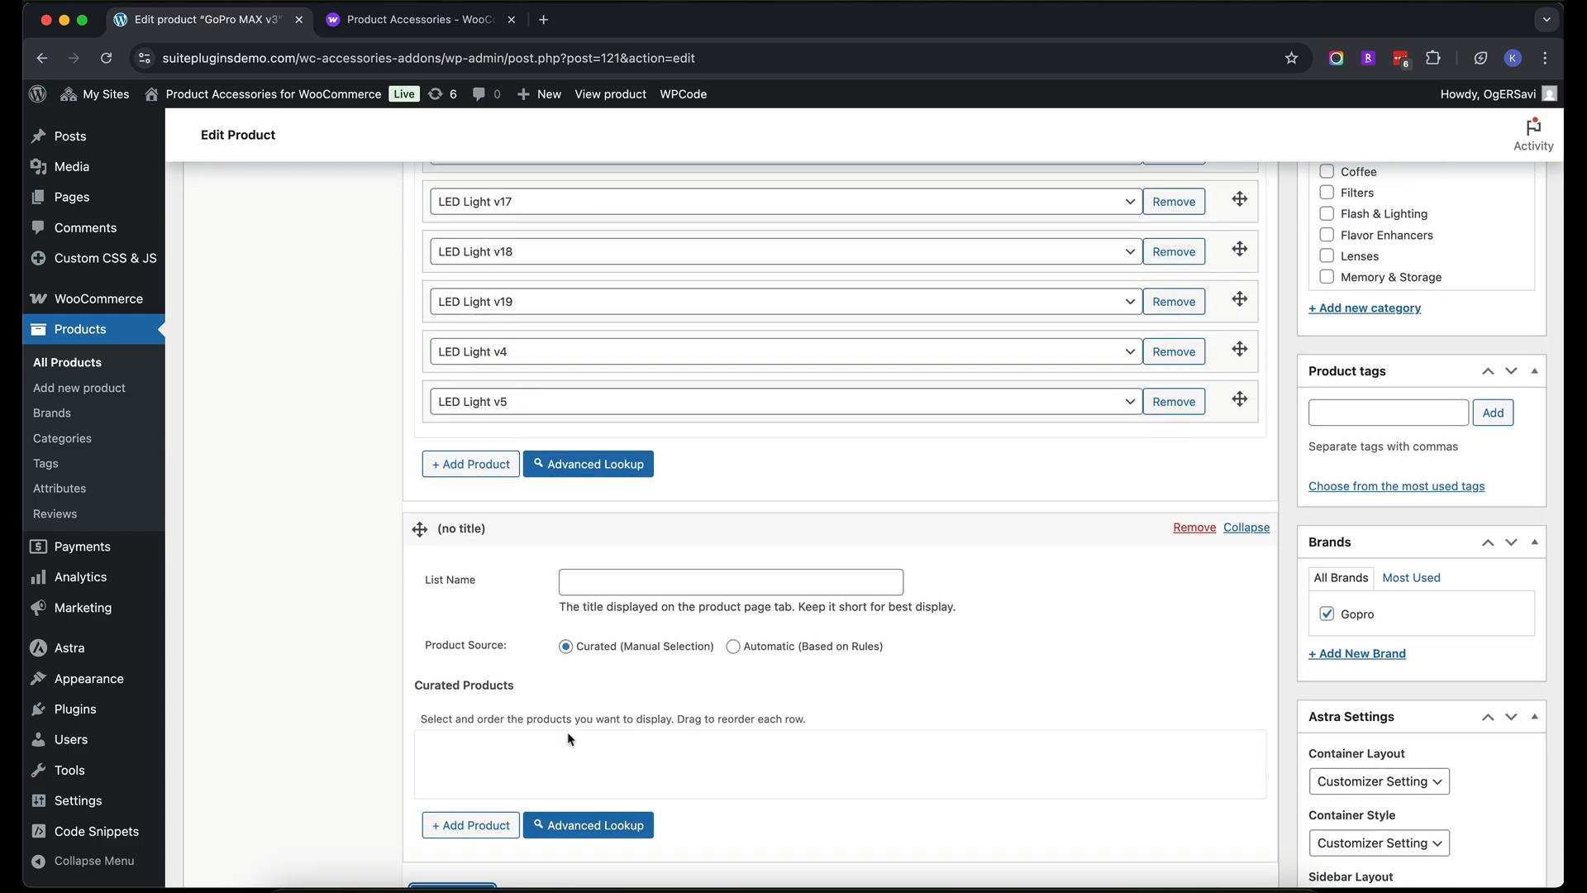
{"action": "left_click", "coordinate": [617, 590]}
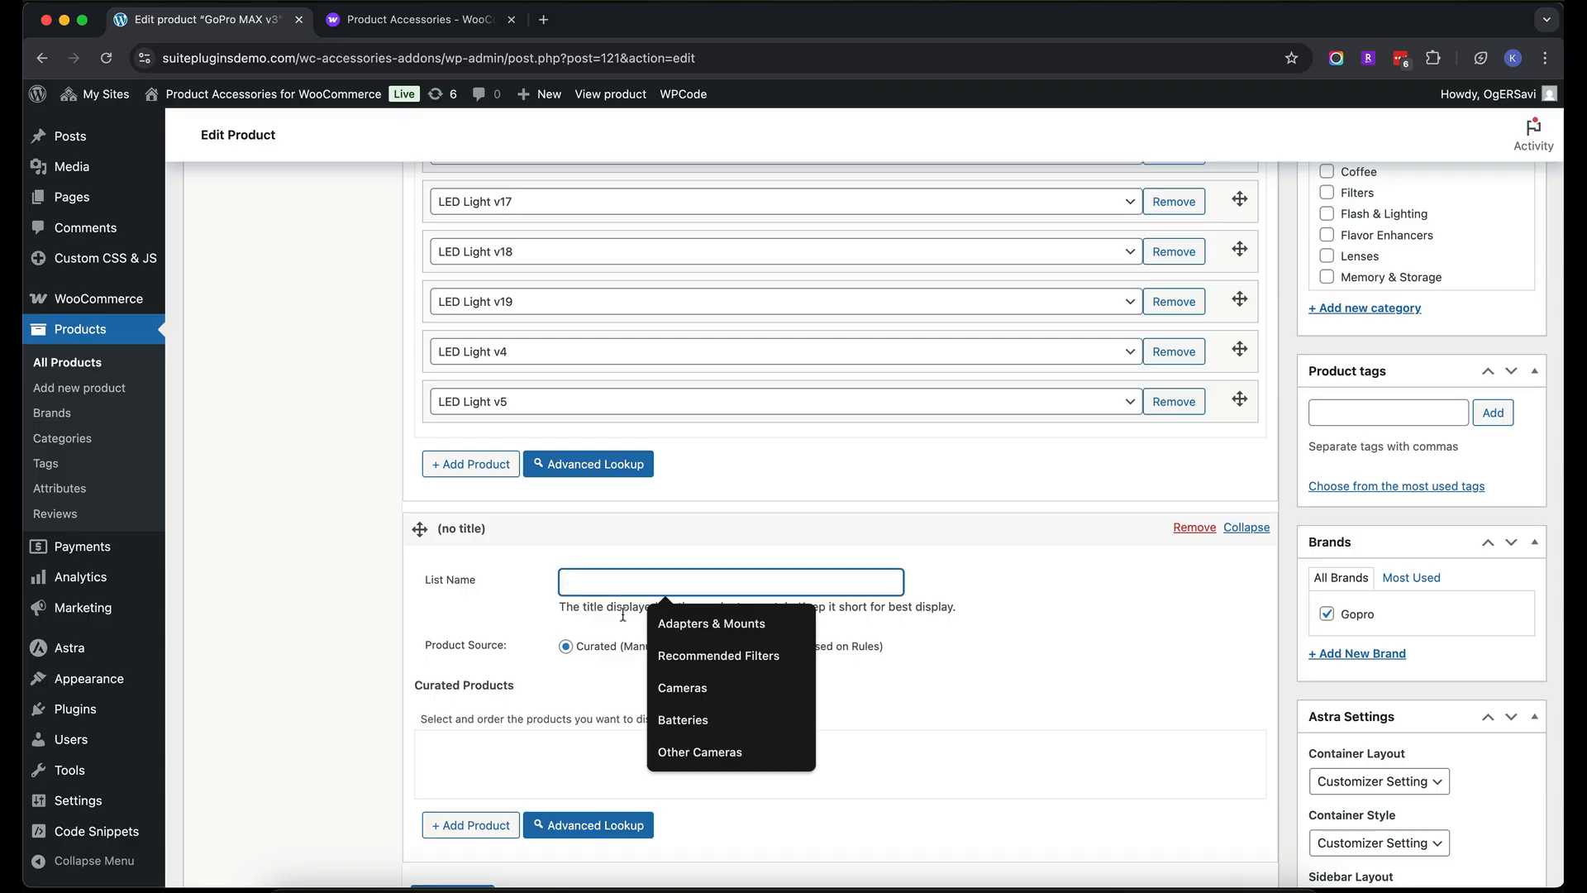
{"action": "left_click", "coordinate": [716, 754]}
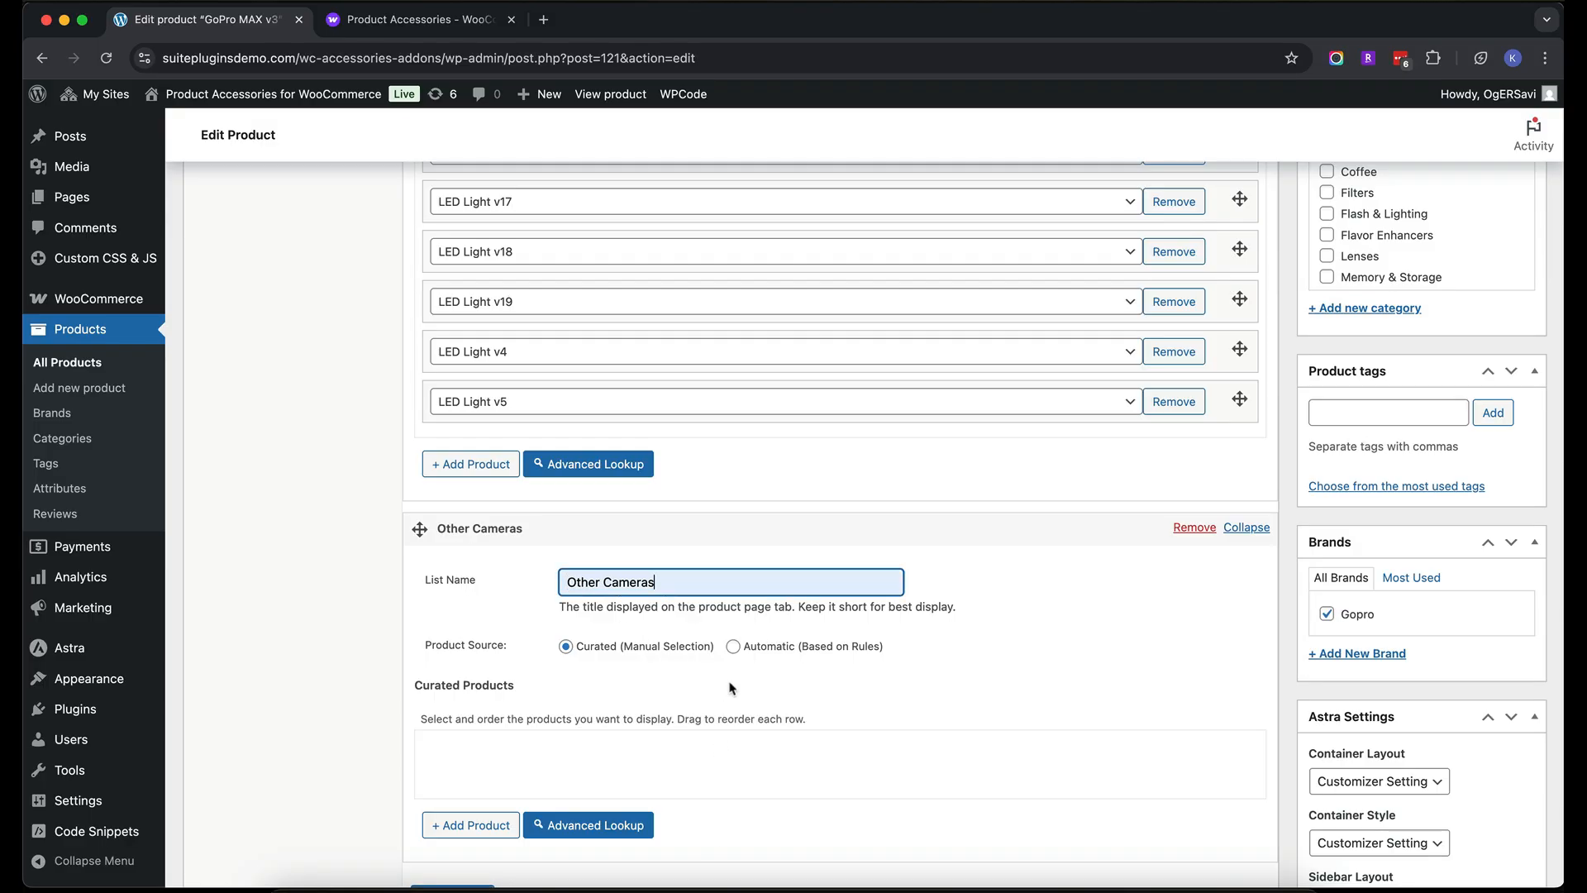
Set the Other Cameras list's product source to Automatic (Based on Rules) and add a rule set
{"action": "left_click", "coordinate": [759, 650]}
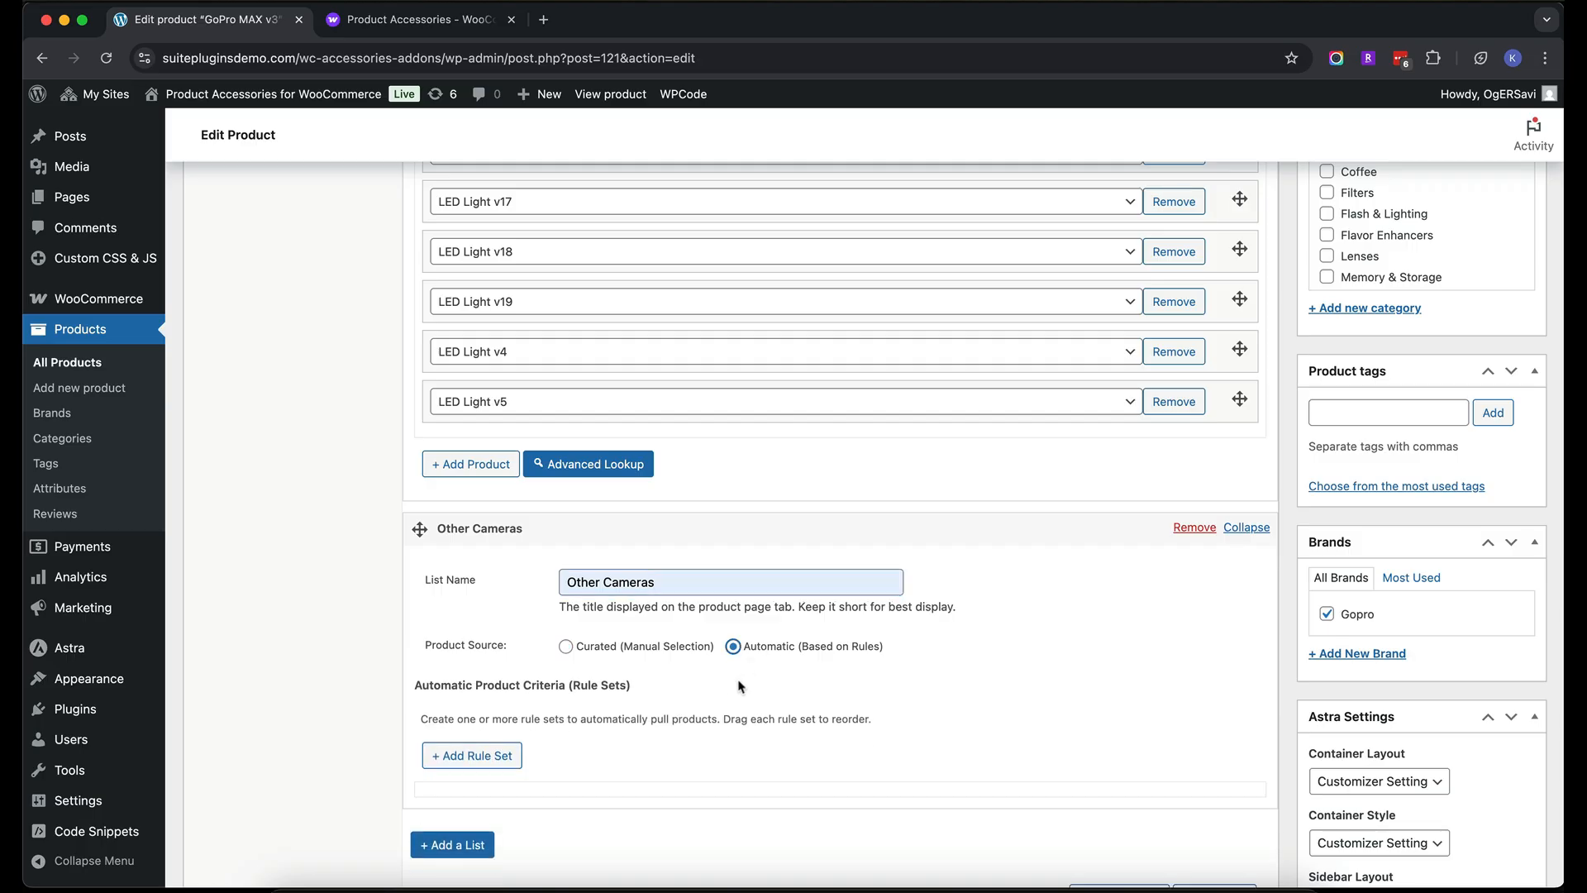
{"action": "scroll", "coordinate": [739, 687], "scroll_direction": "down", "scroll_amount": 2}
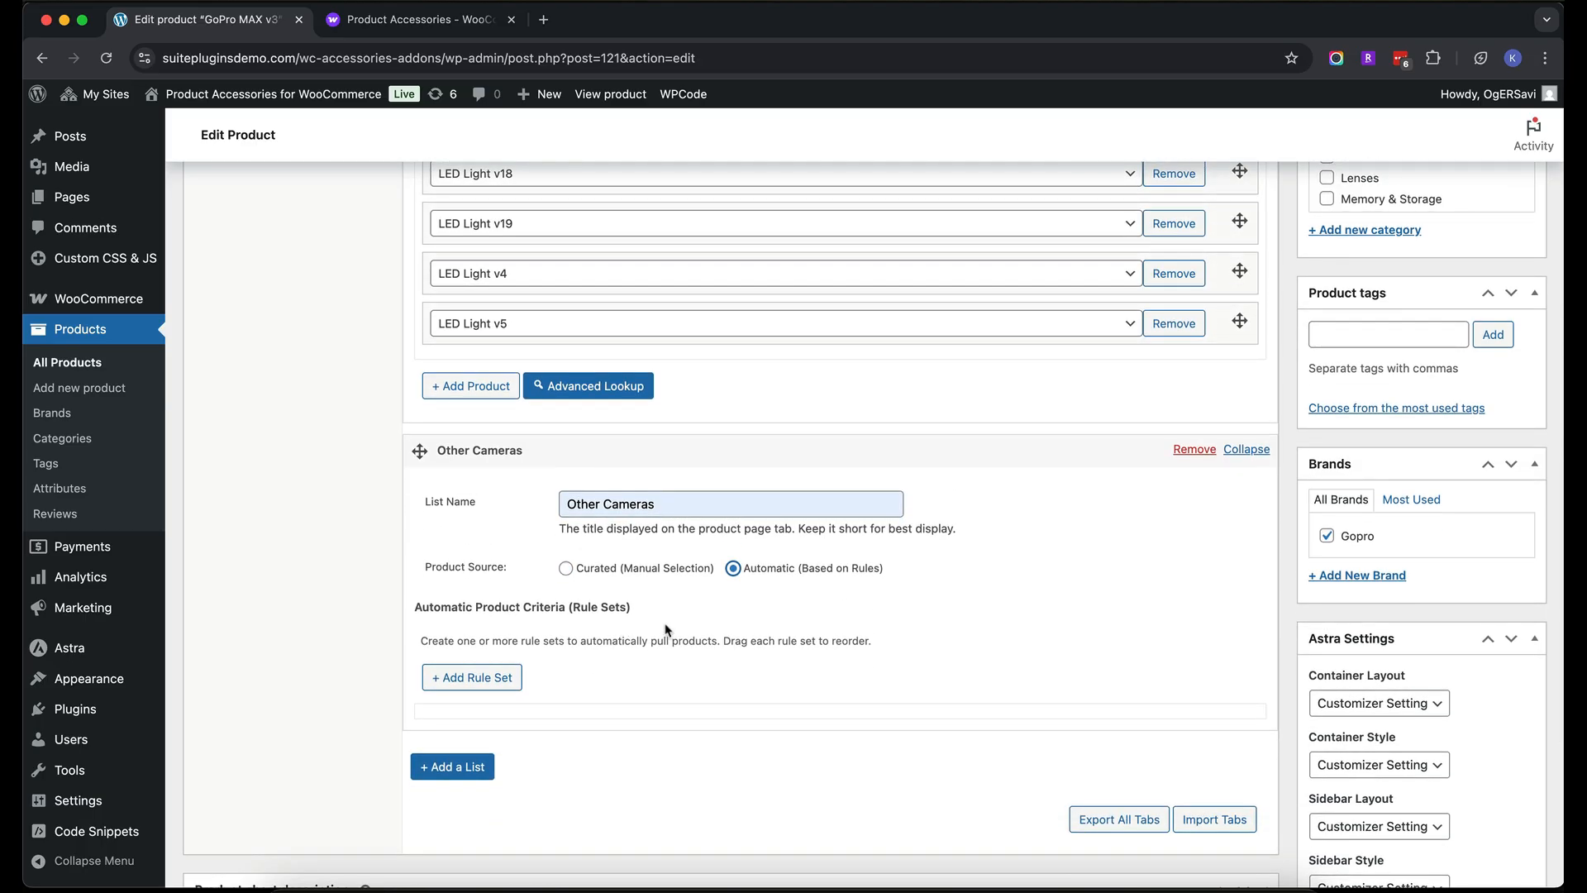
{"action": "left_click", "coordinate": [486, 678]}
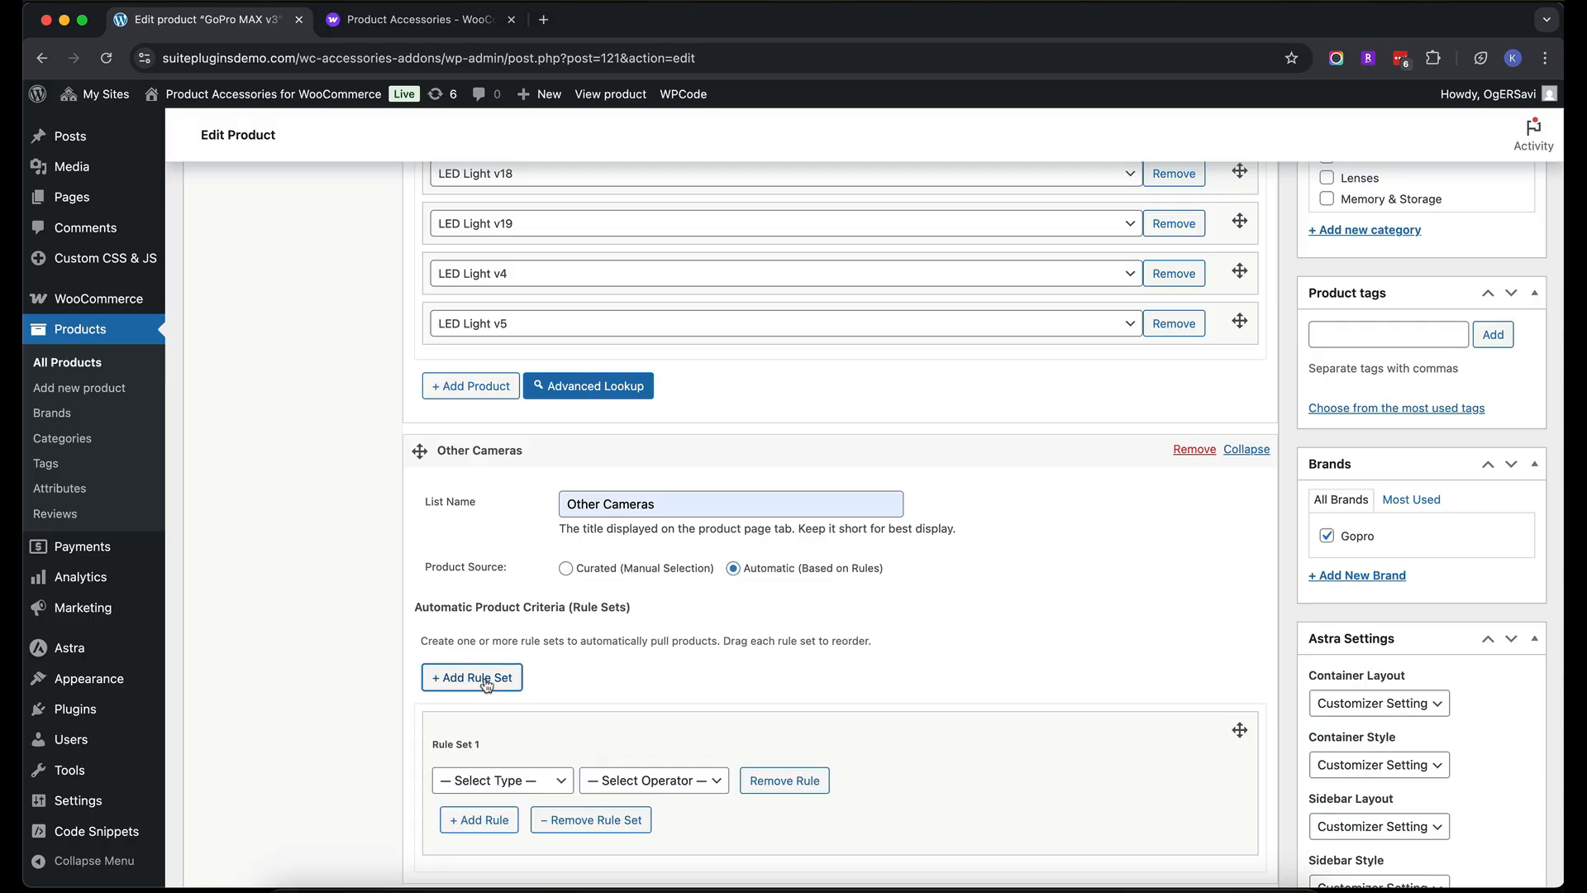
Define the first rule of Rule Set 1 as Product Category is Cameras, searching for "came"
{"action": "scroll", "coordinate": [529, 661], "scroll_direction": "down", "scroll_amount": 3}
{"action": "left_click", "coordinate": [536, 654]}
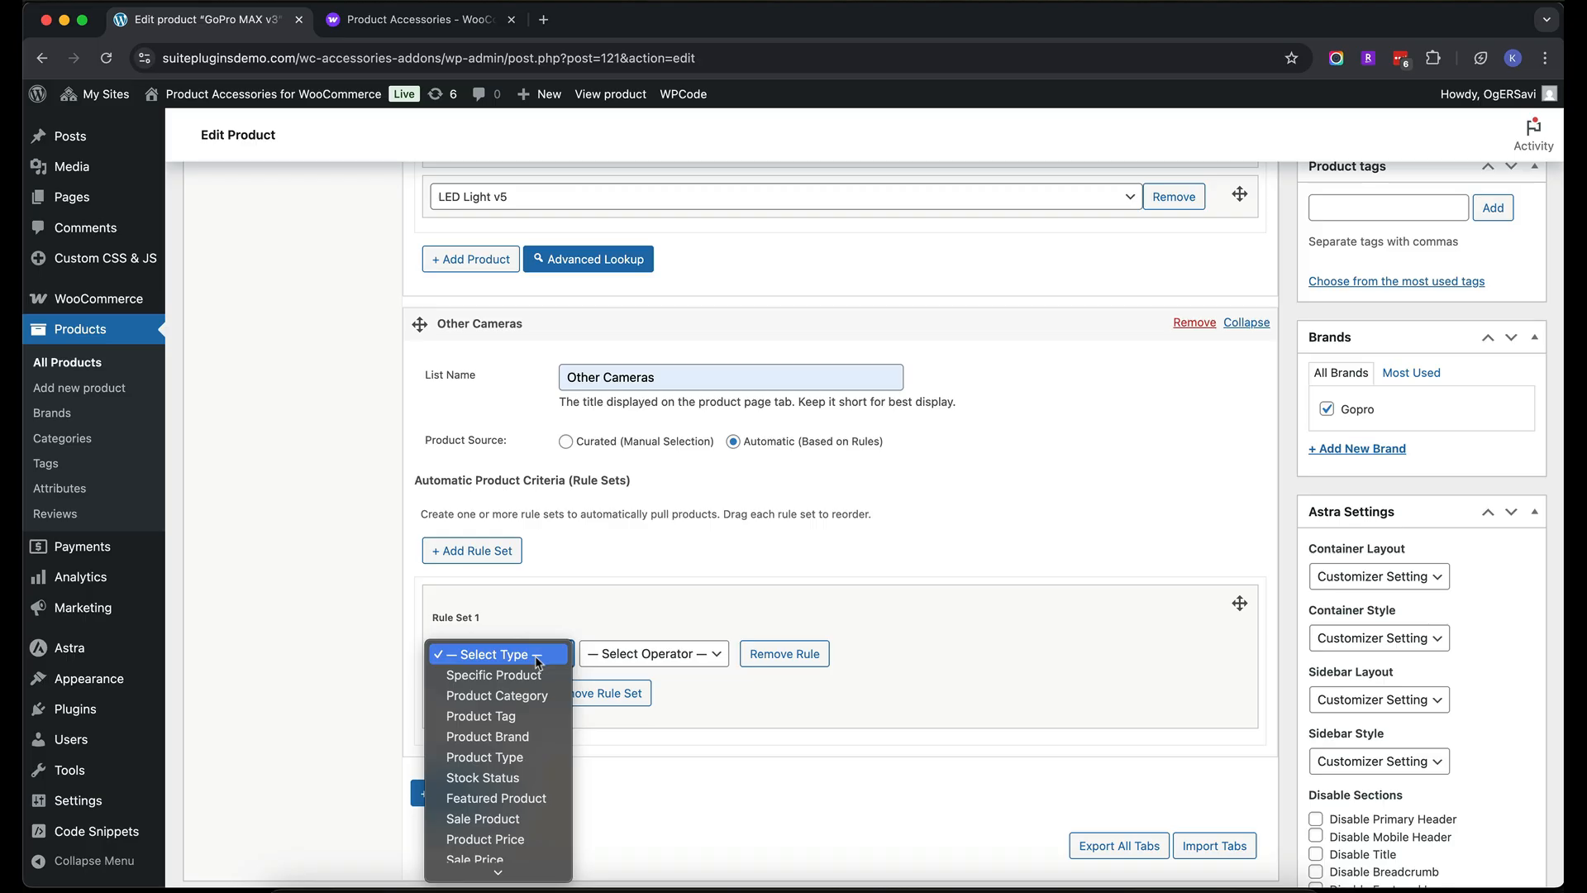
{"action": "left_click", "coordinate": [523, 699]}
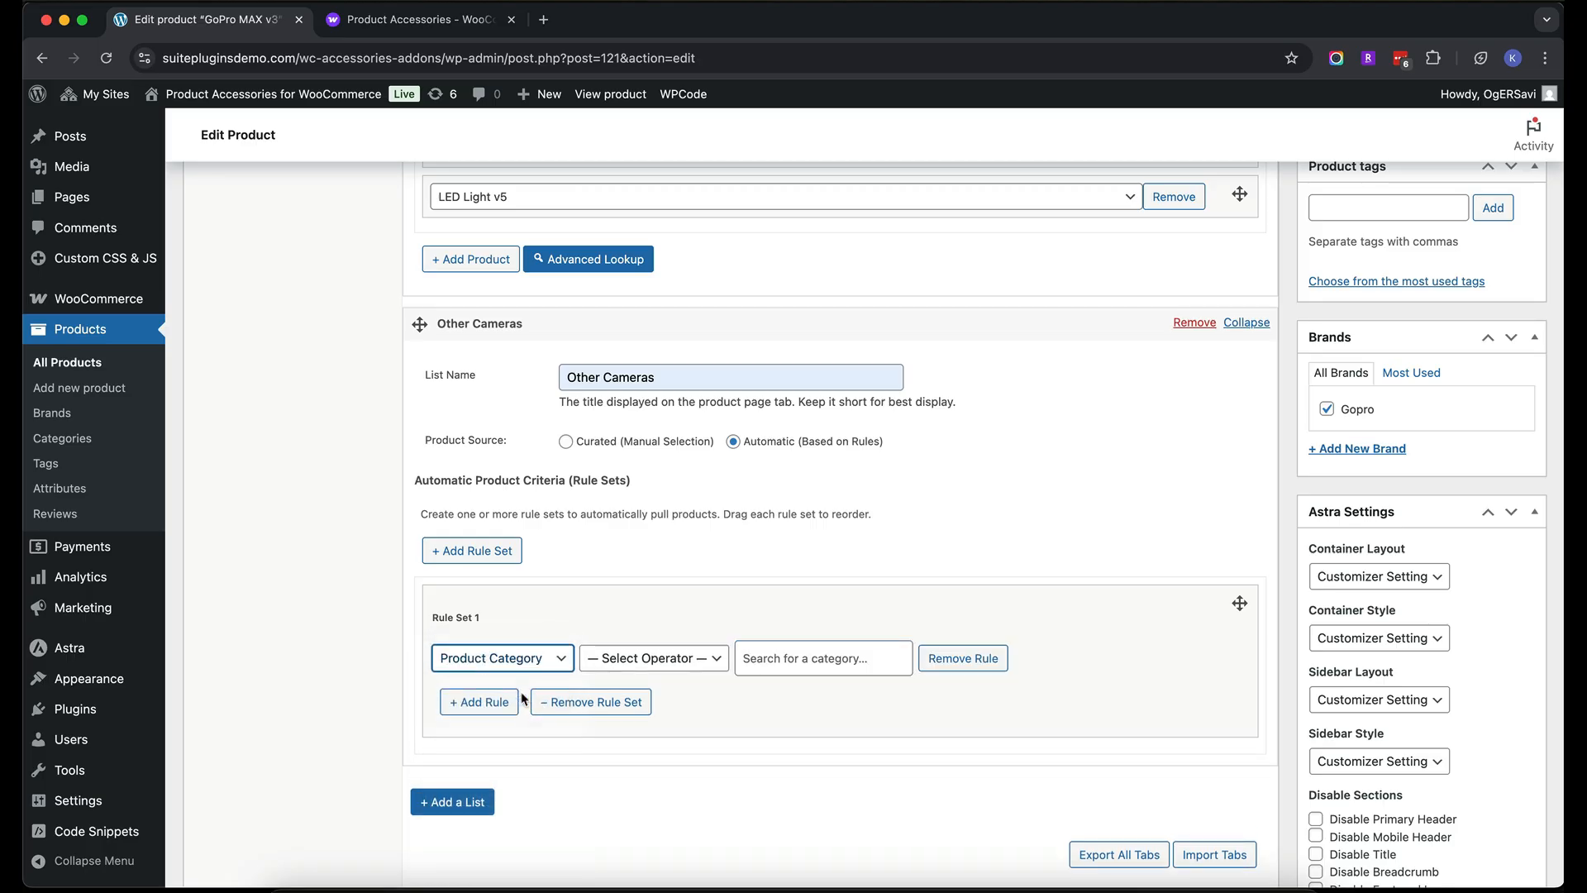
{"action": "left_click", "coordinate": [633, 668]}
{"action": "left_click", "coordinate": [608, 678]}
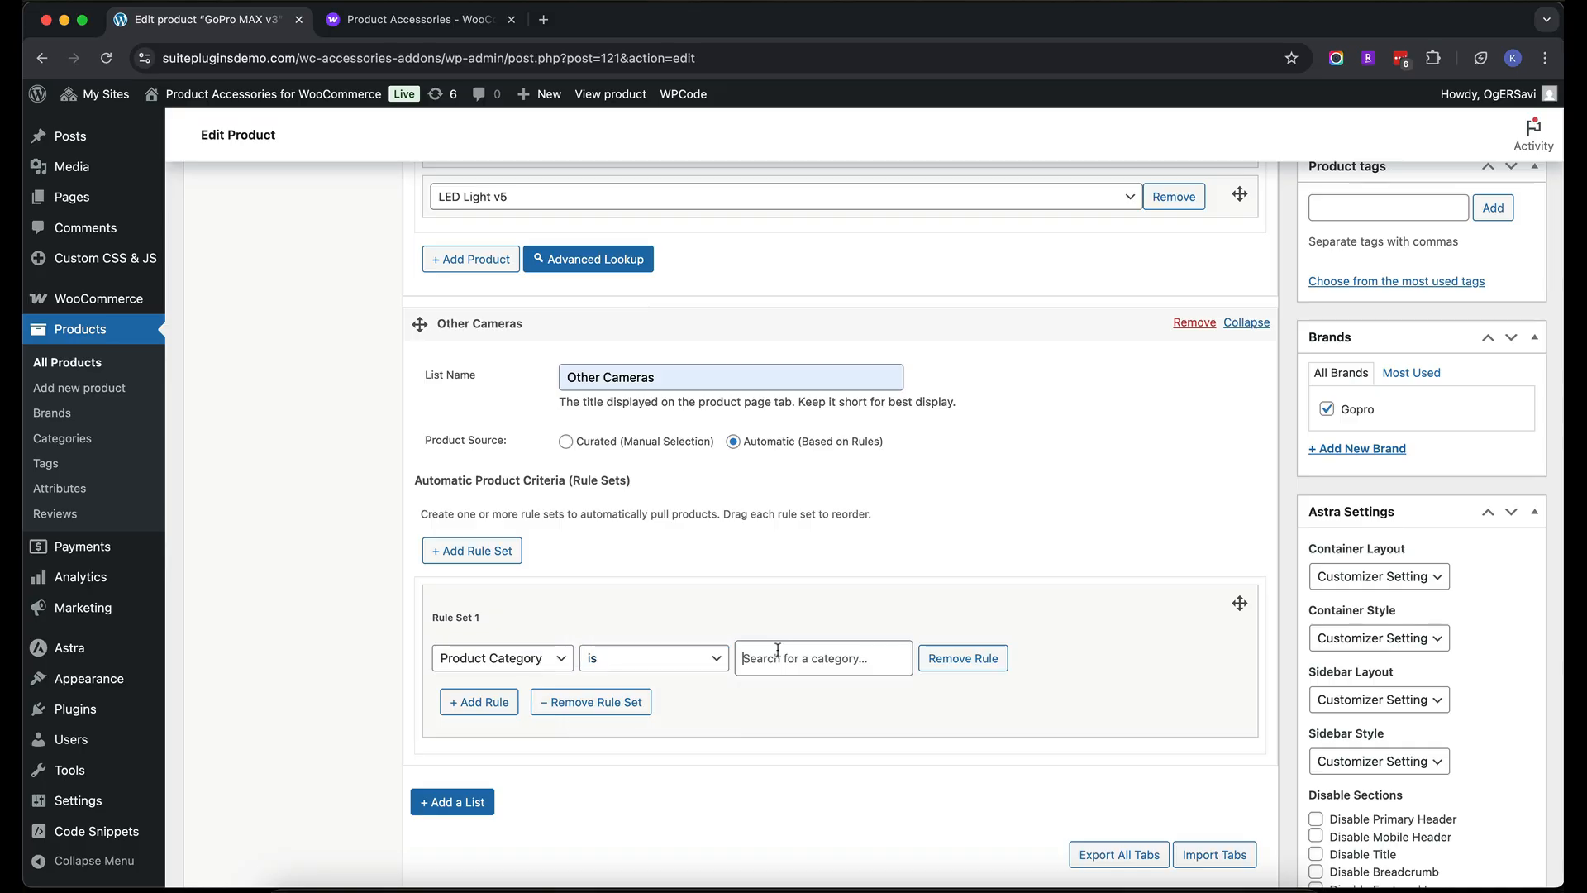
{"action": "left_click", "coordinate": [777, 652]}
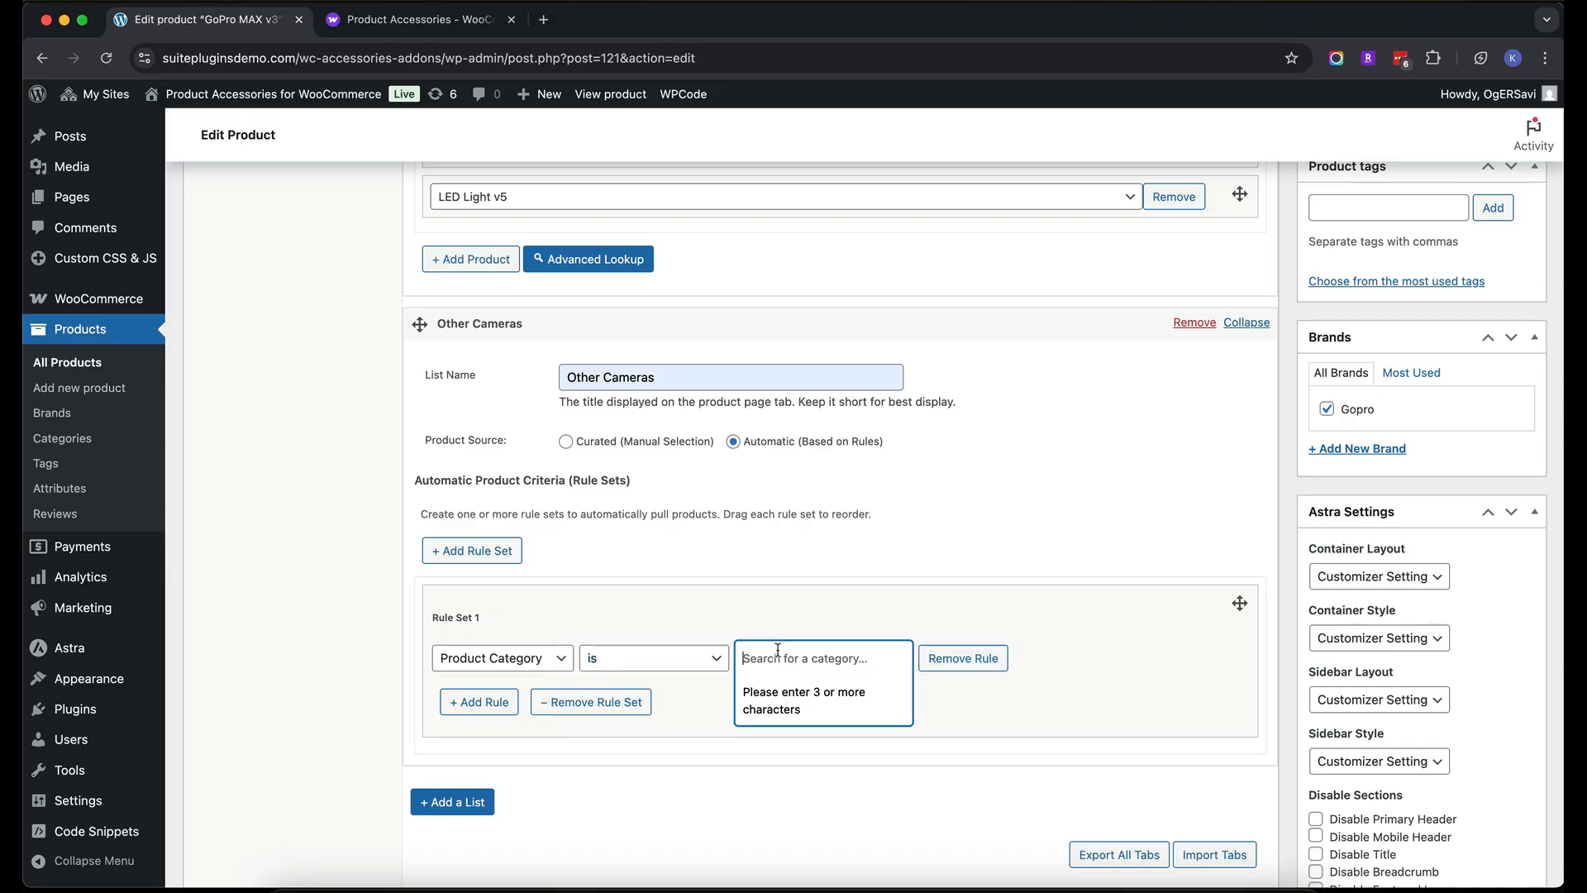
{"action": "type", "text": "came"}
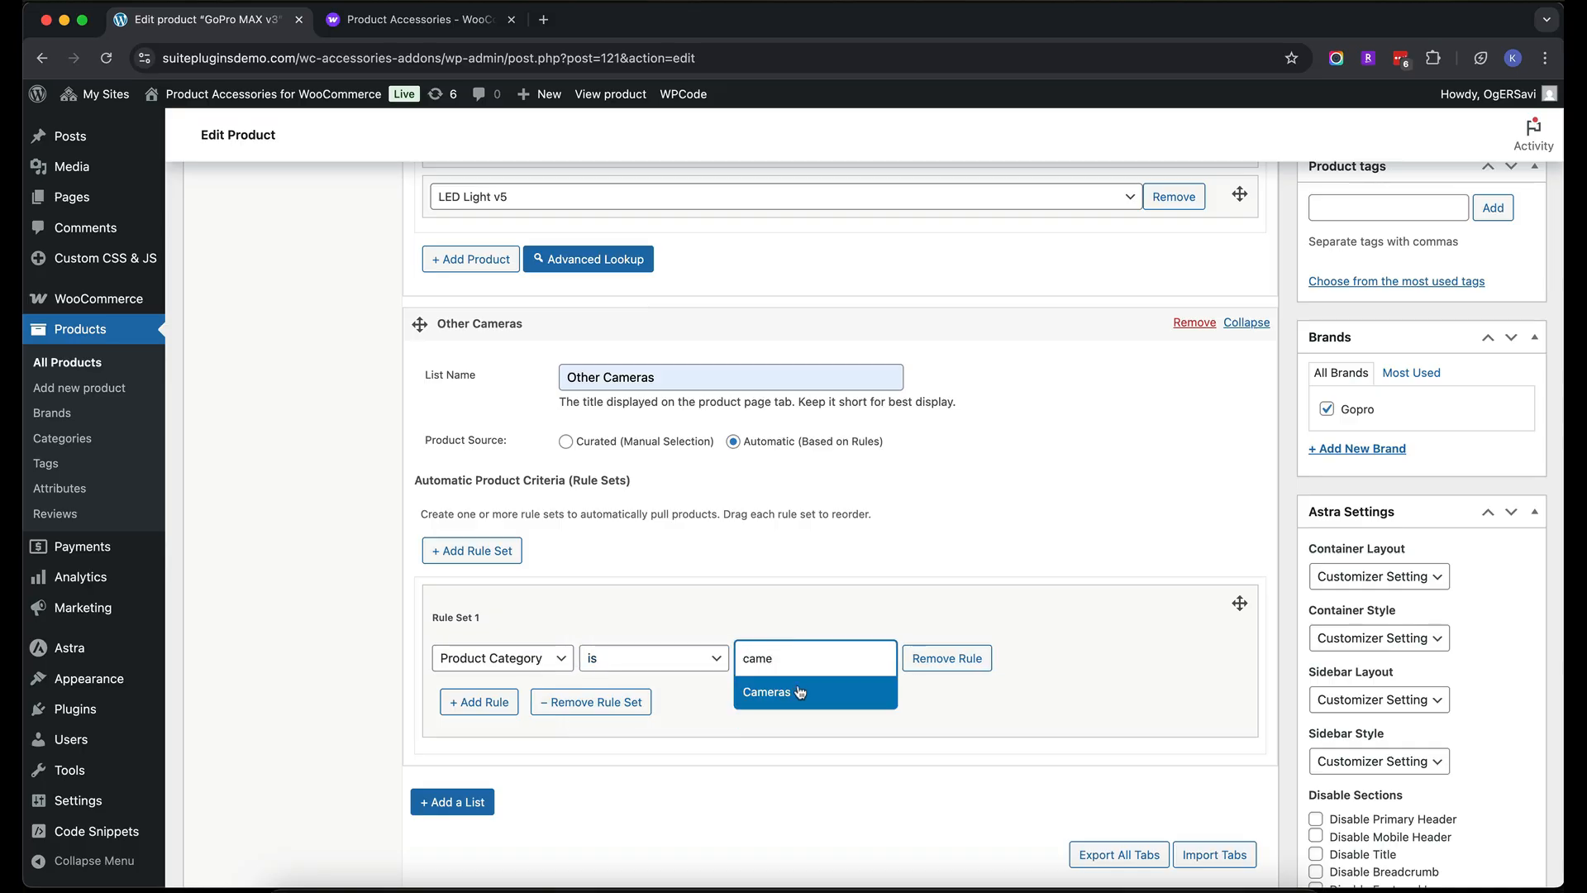
{"action": "left_click", "coordinate": [799, 694]}
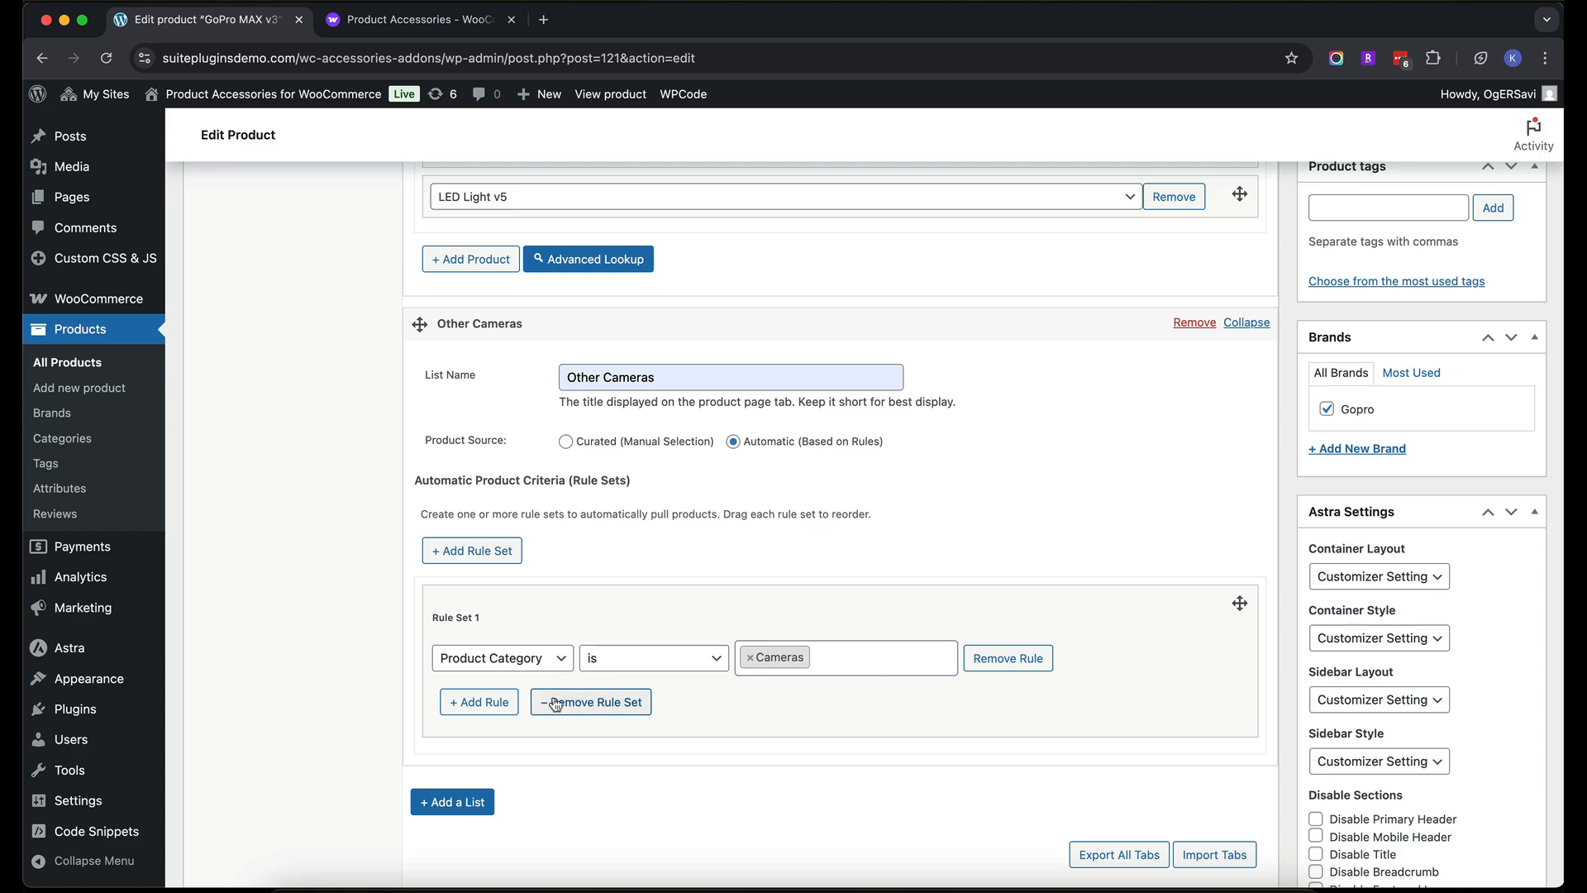
Add a second rule to Rule Set 1 with the type Product Brand and the operator "is"
{"action": "left_click", "coordinate": [482, 706]}
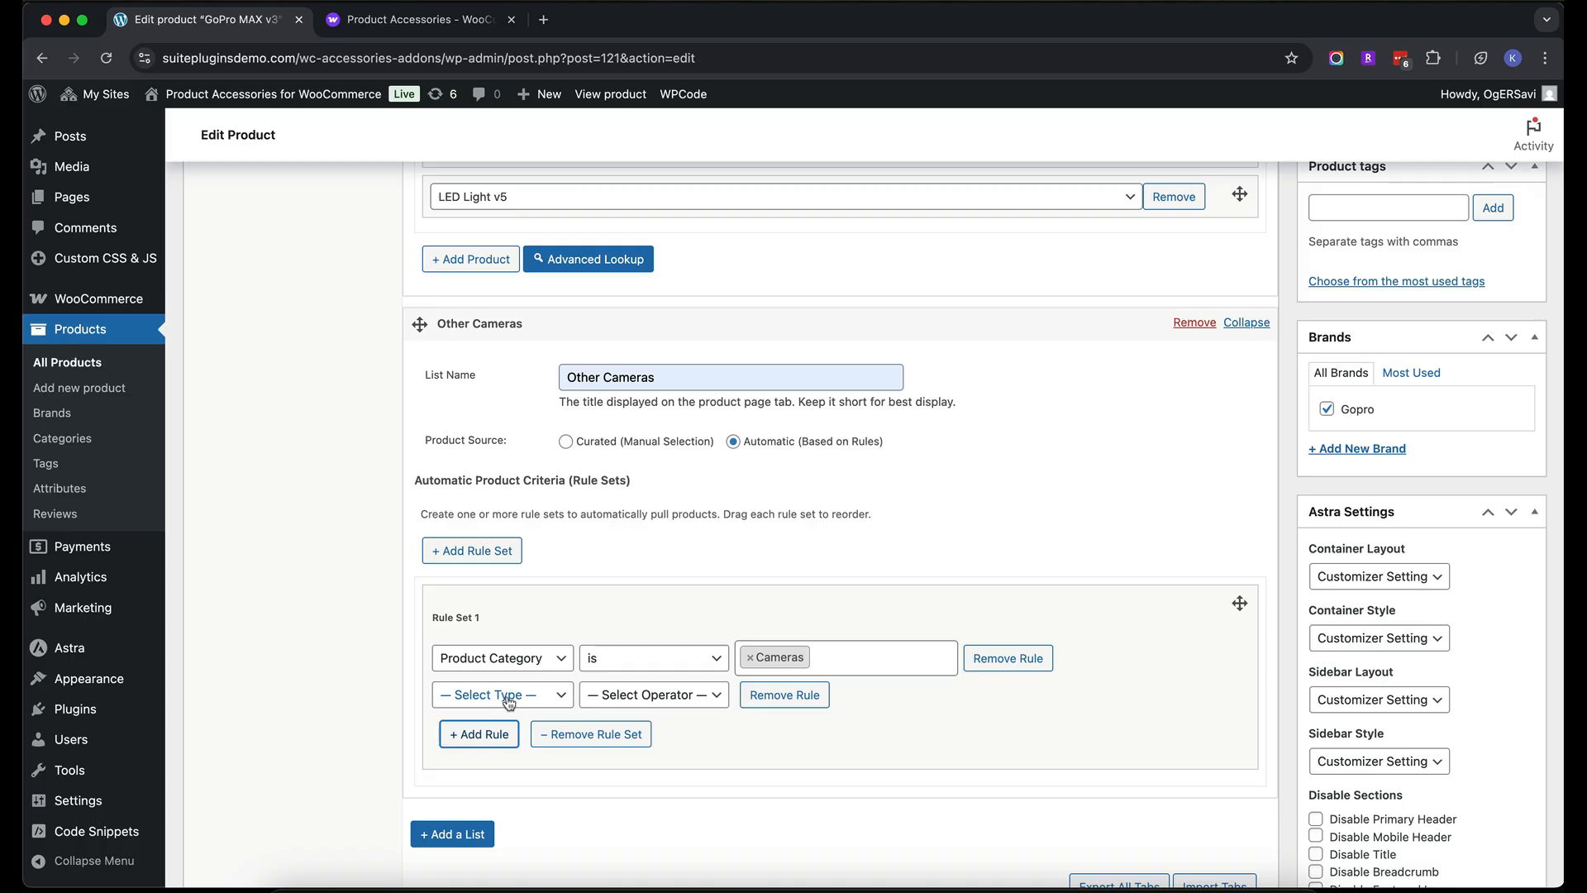
{"action": "left_click", "coordinate": [507, 701]}
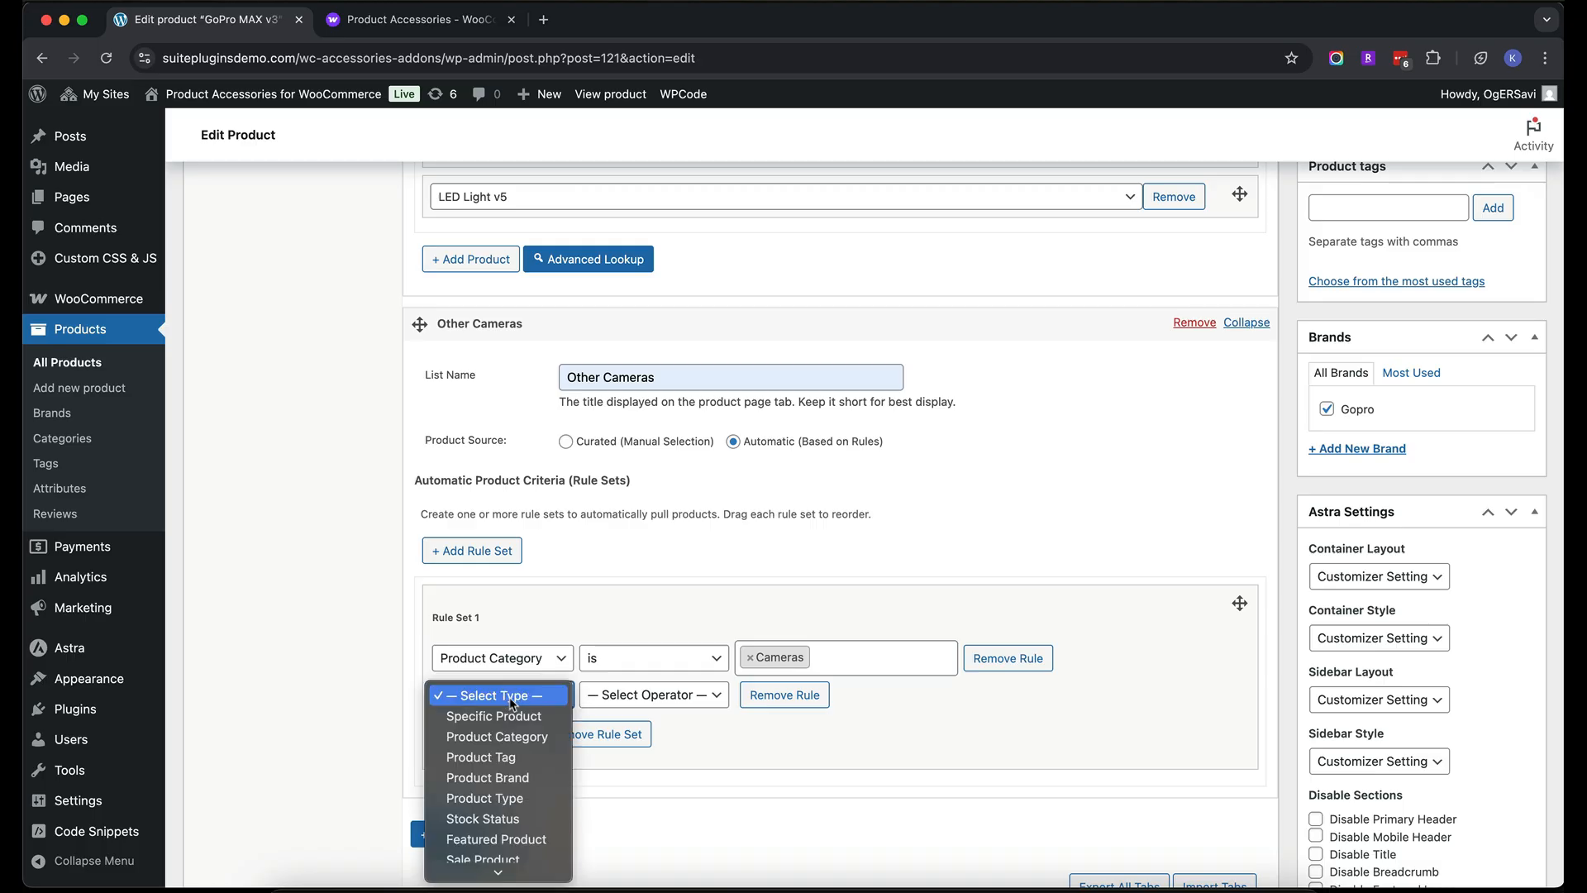
{"action": "scroll", "coordinate": [511, 719], "scroll_direction": "down", "scroll_amount": 5}
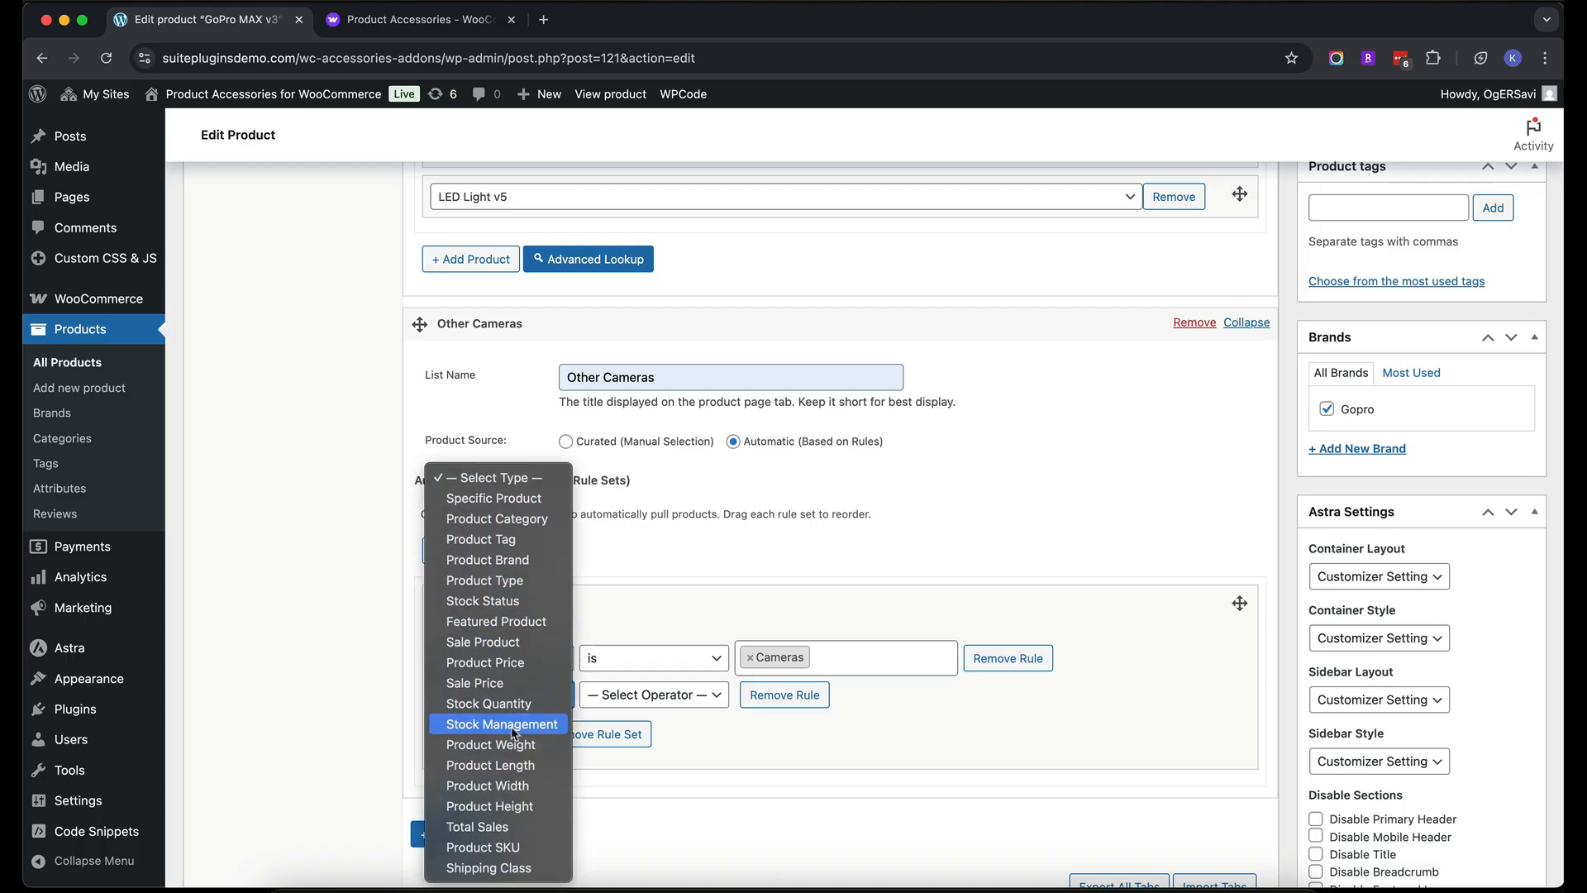
{"action": "left_click", "coordinate": [522, 562]}
{"action": "left_click", "coordinate": [667, 709]}
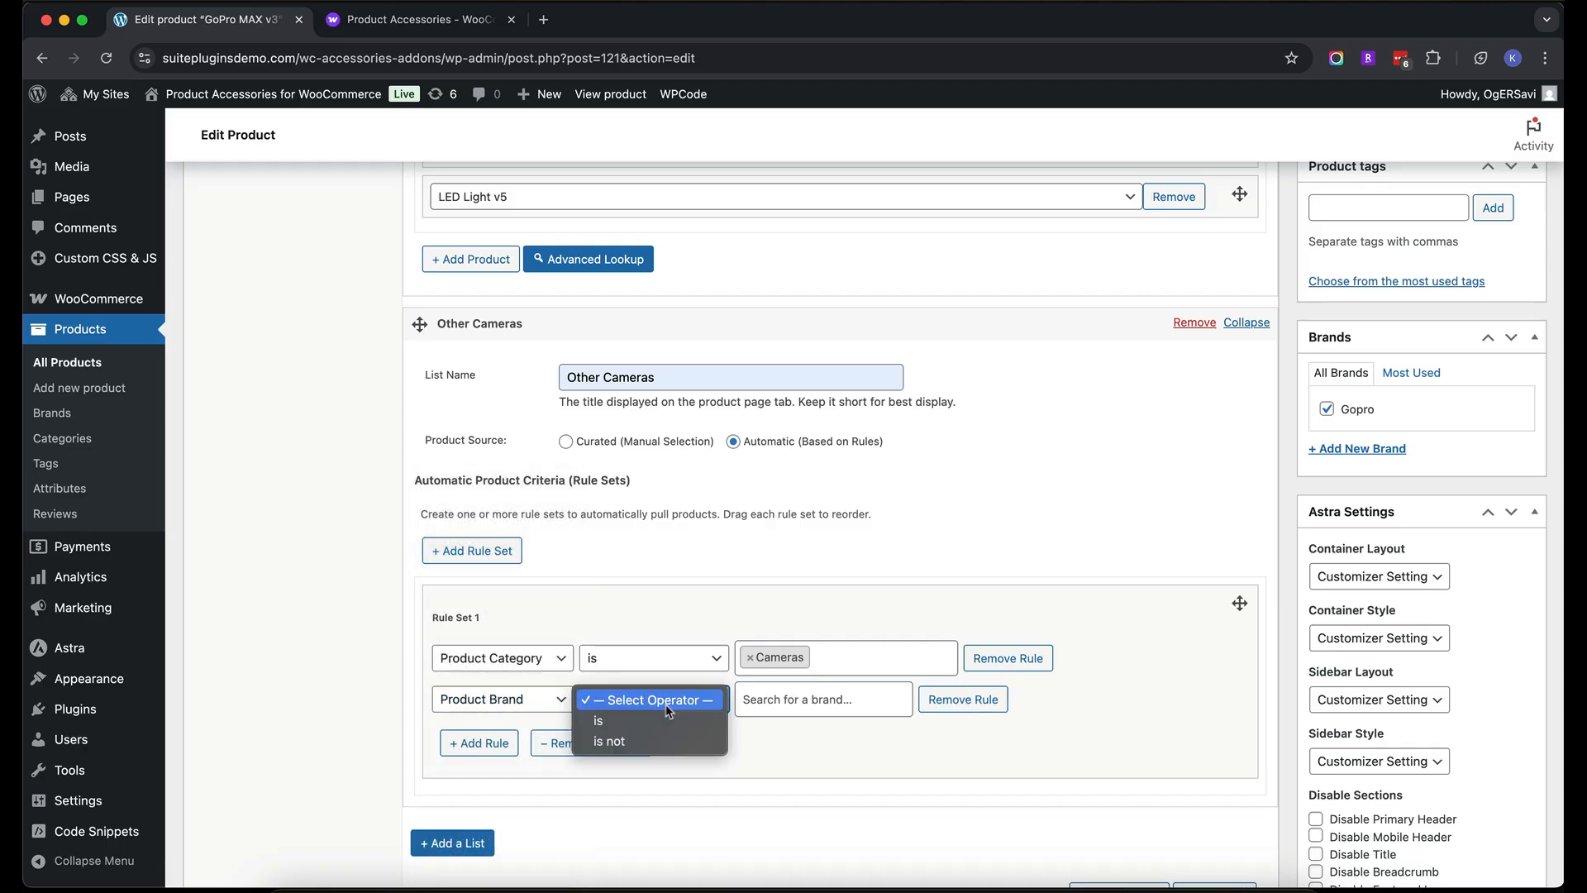
{"action": "left_click", "coordinate": [667, 720]}
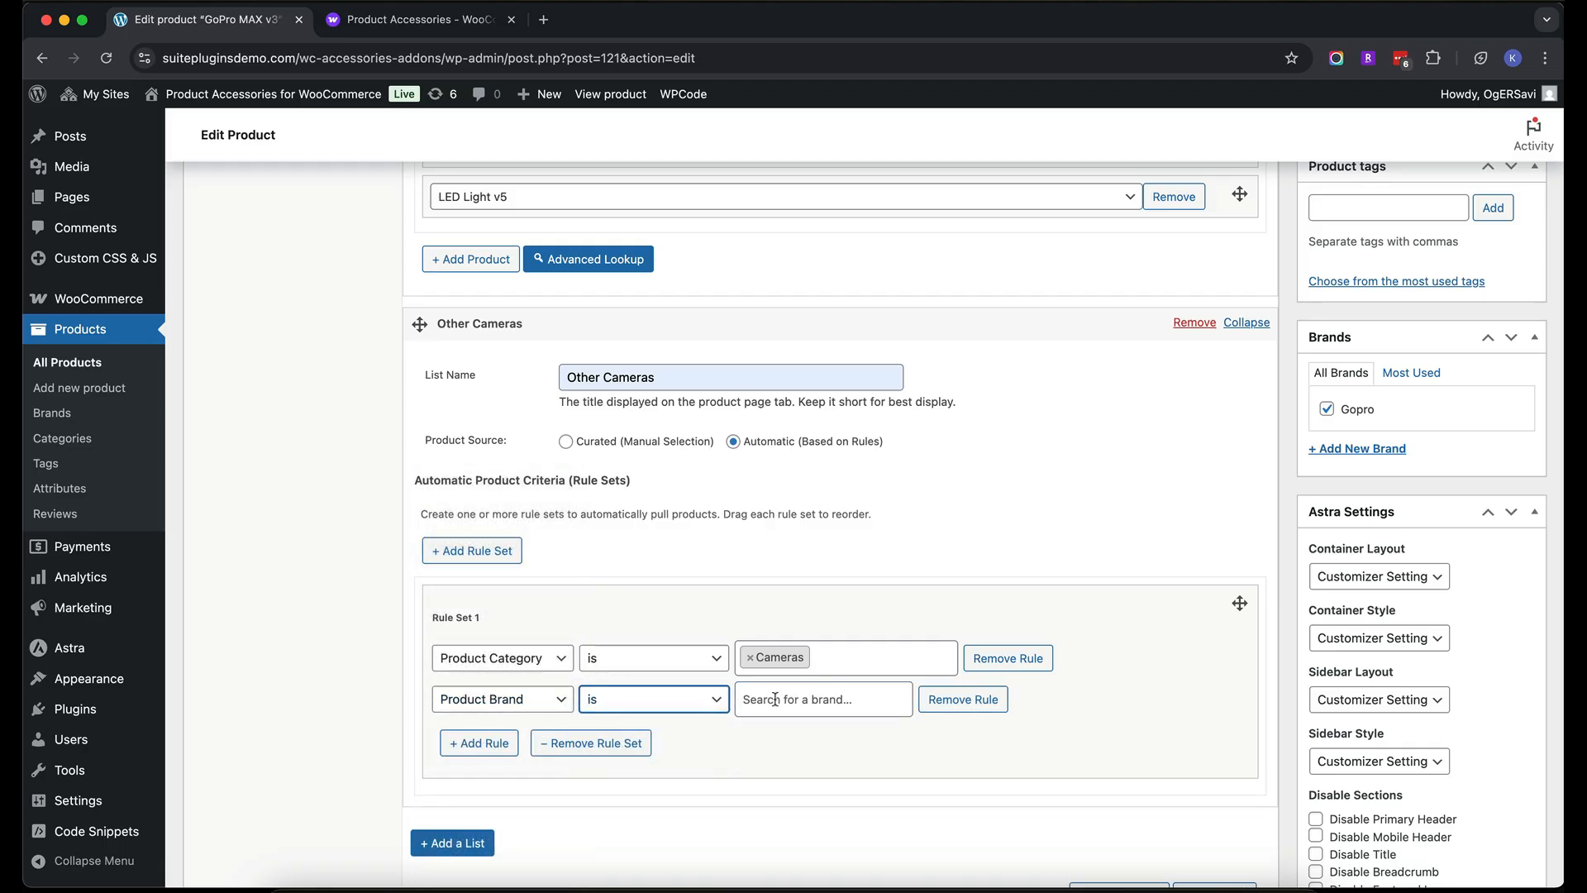
Change the second rule's type to Product Price and look through its available operators without choosing one
{"action": "left_click", "coordinate": [545, 699]}
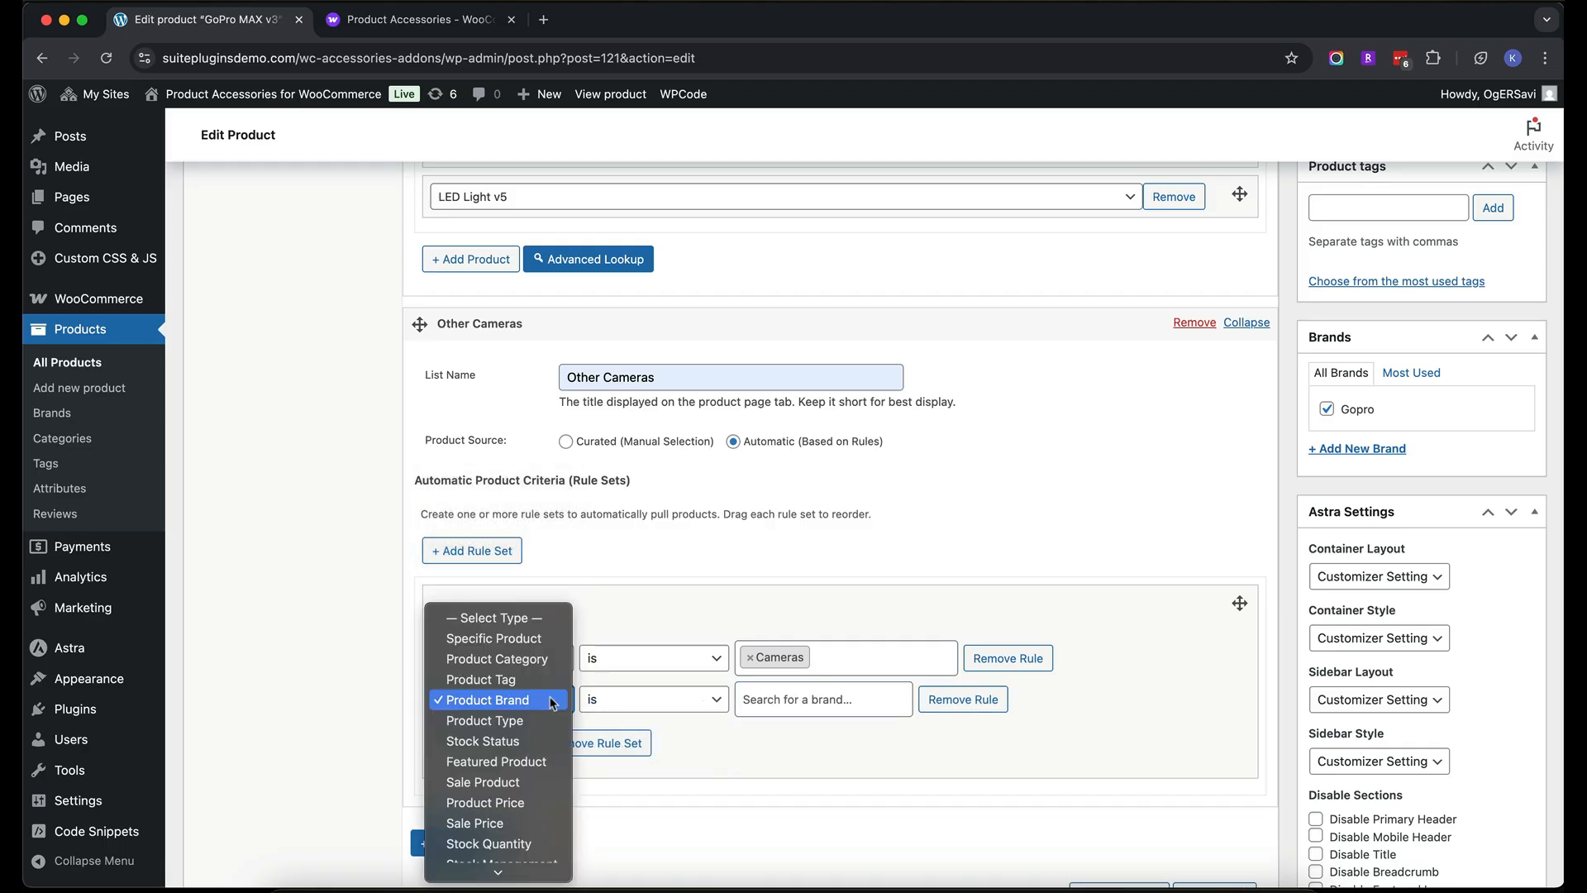
{"action": "scroll", "coordinate": [529, 741], "scroll_direction": "down", "scroll_amount": 3}
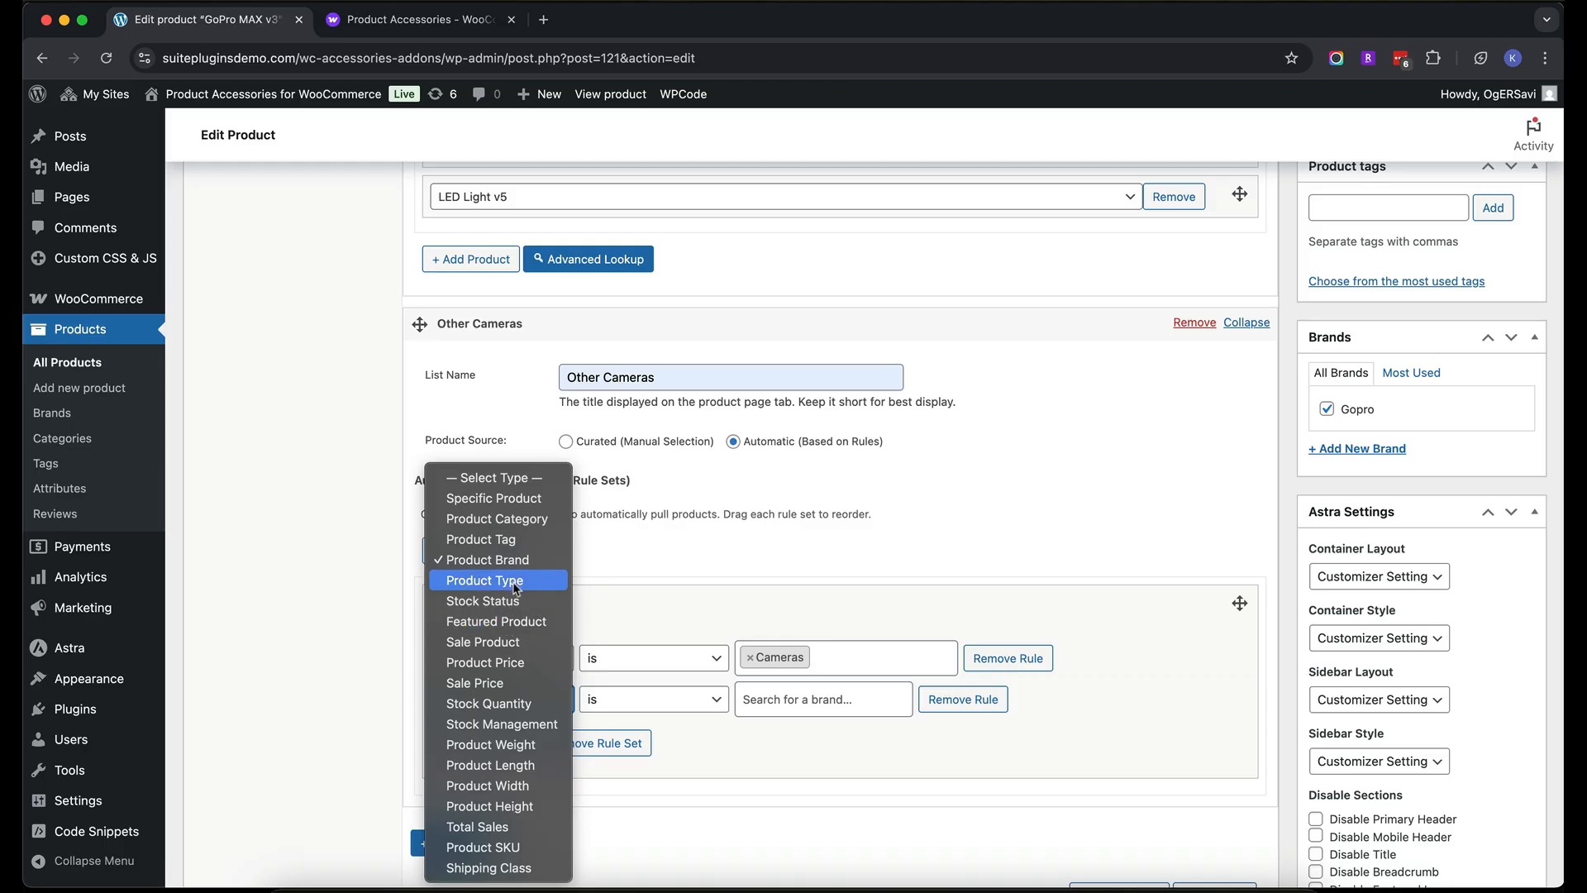
{"action": "left_click", "coordinate": [507, 662]}
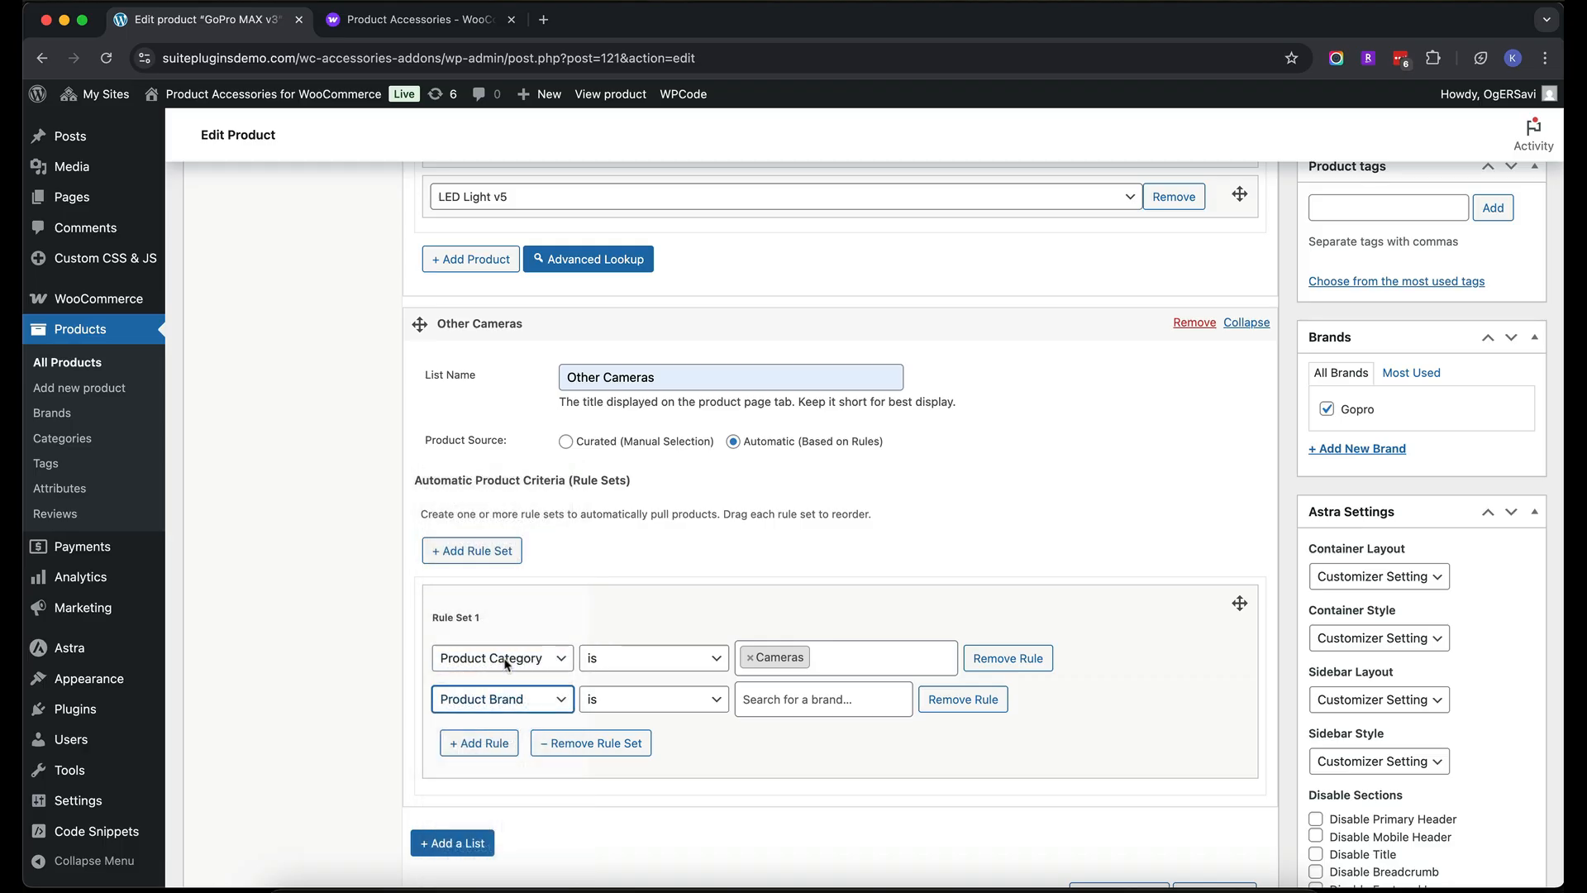
{"action": "left_click", "coordinate": [617, 696]}
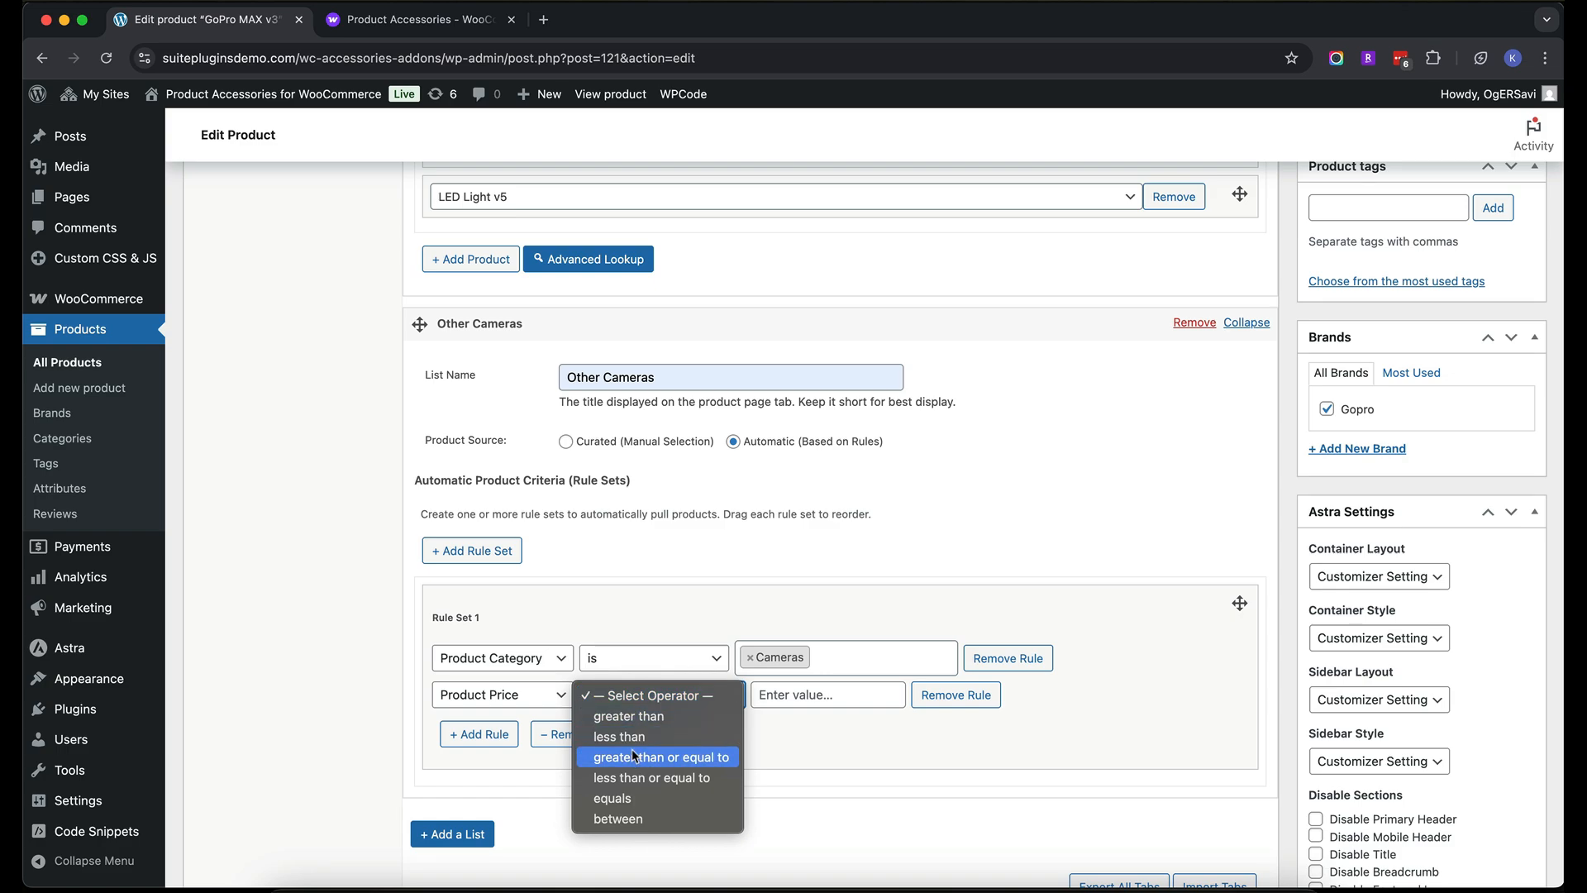
{"action": "left_click", "coordinate": [774, 730]}
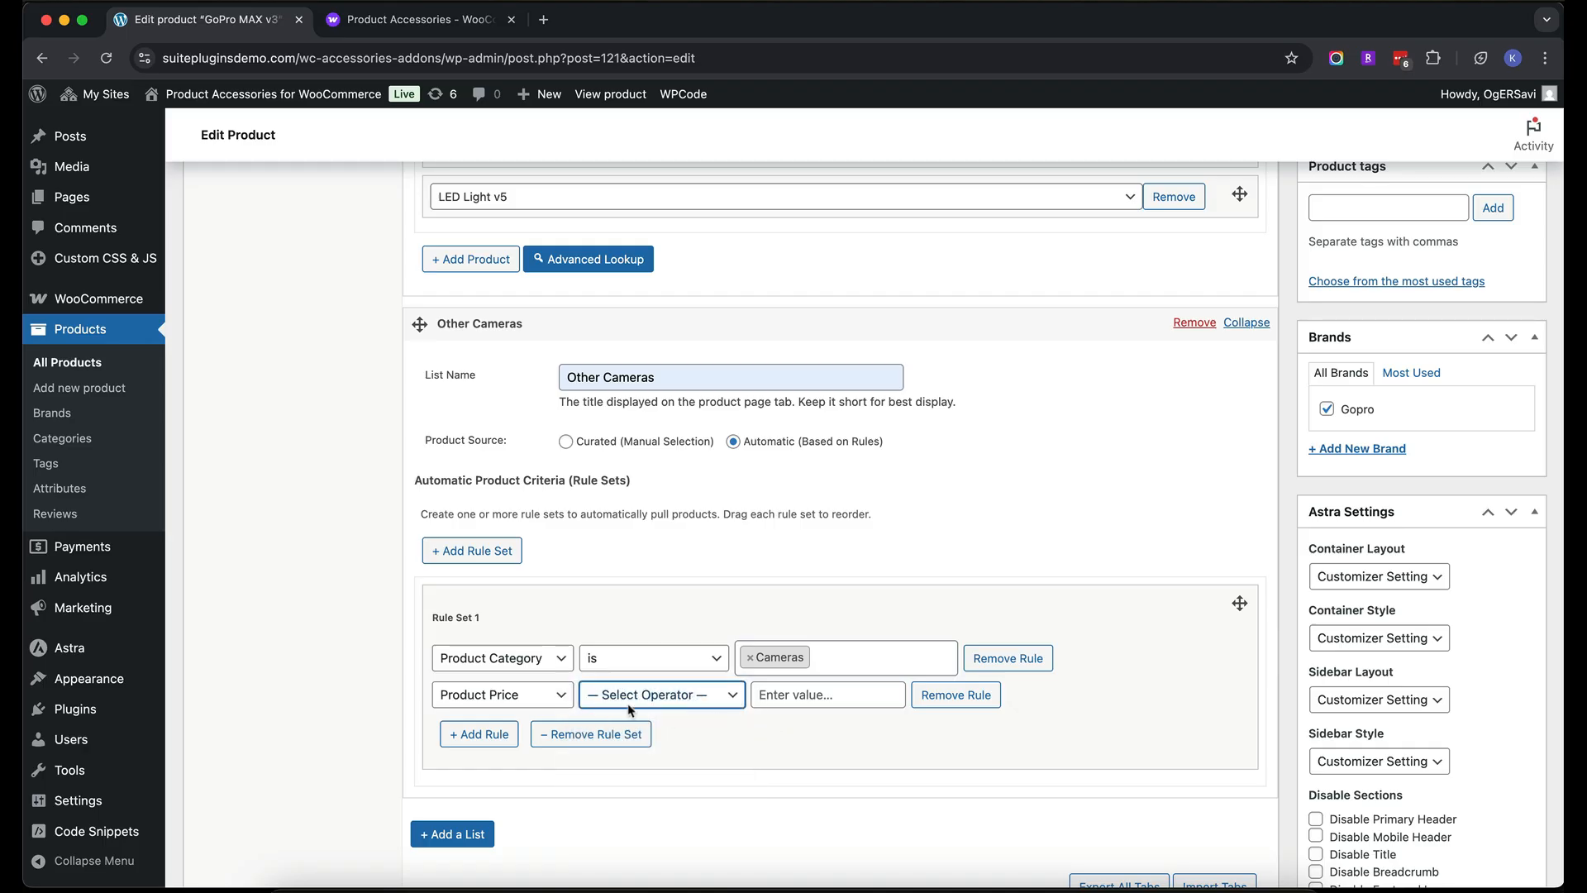
Change the second rule of Rule Set 1 to Stock Status is In Stock
{"action": "left_click", "coordinate": [550, 697]}
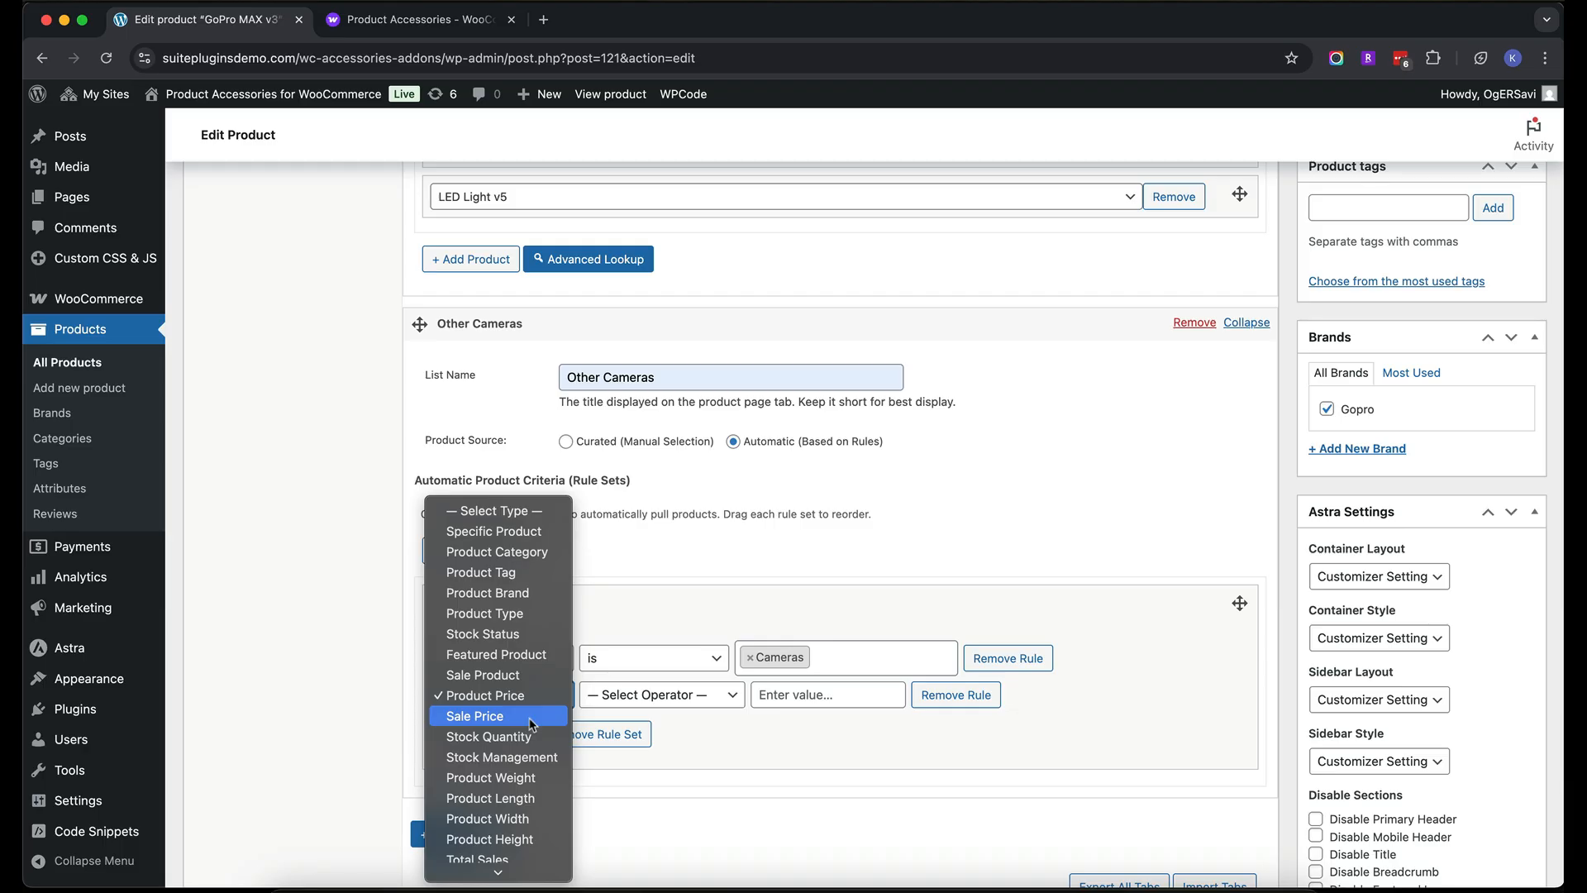
{"action": "left_click", "coordinate": [504, 635]}
{"action": "left_click", "coordinate": [652, 715]}
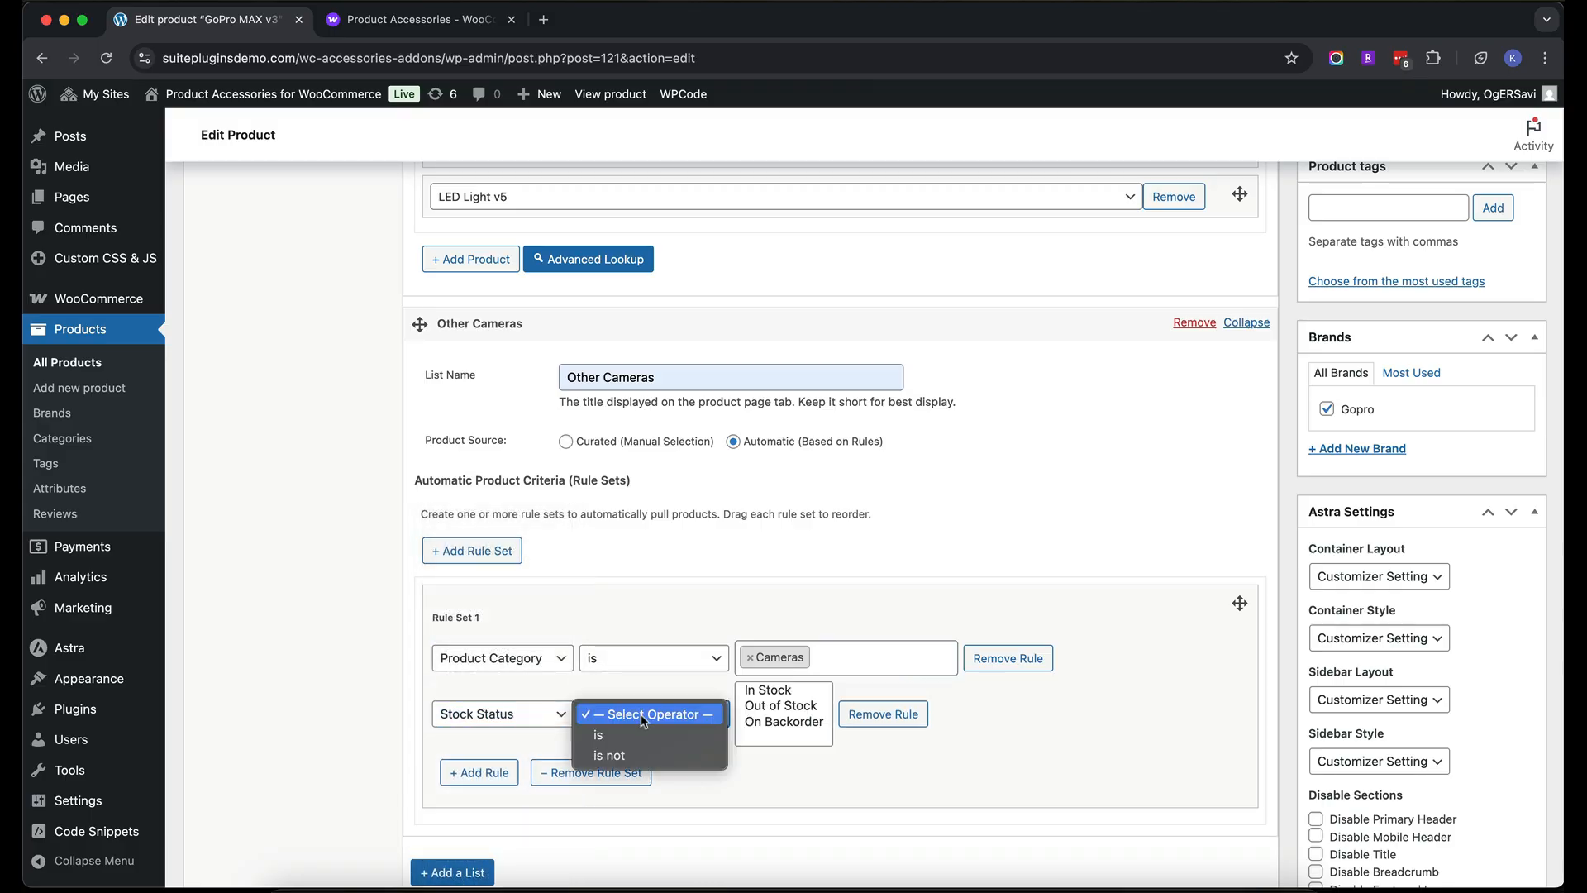
{"action": "left_click", "coordinate": [637, 736]}
{"action": "left_click", "coordinate": [769, 693]}
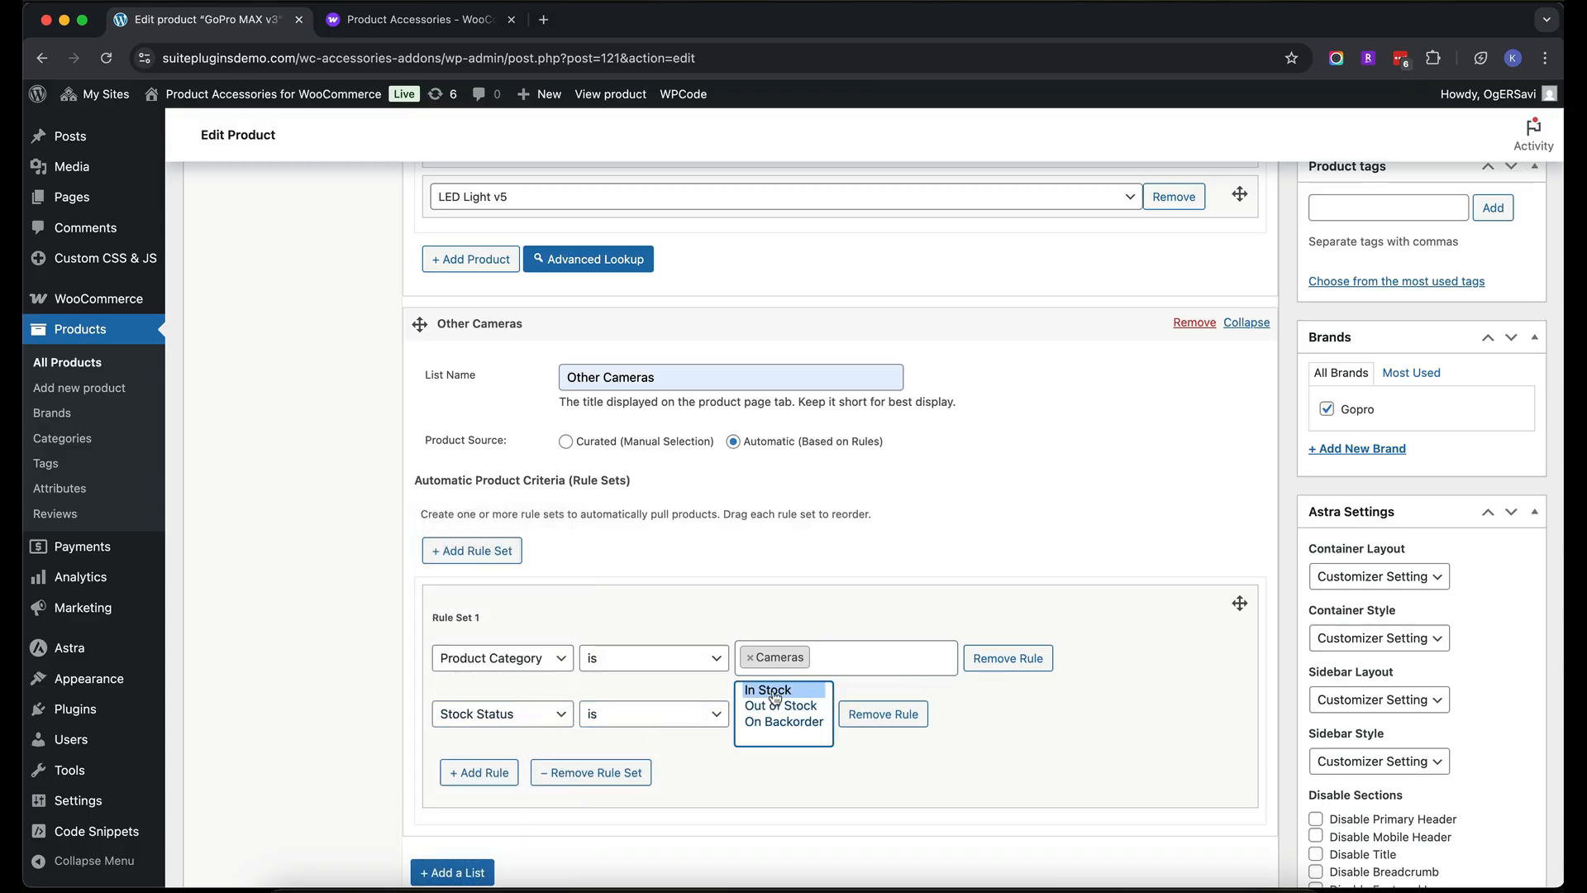
Look through the second rule's available types without choosing one, and remove that rule from Rule Set 1
{"action": "left_click", "coordinate": [559, 716]}
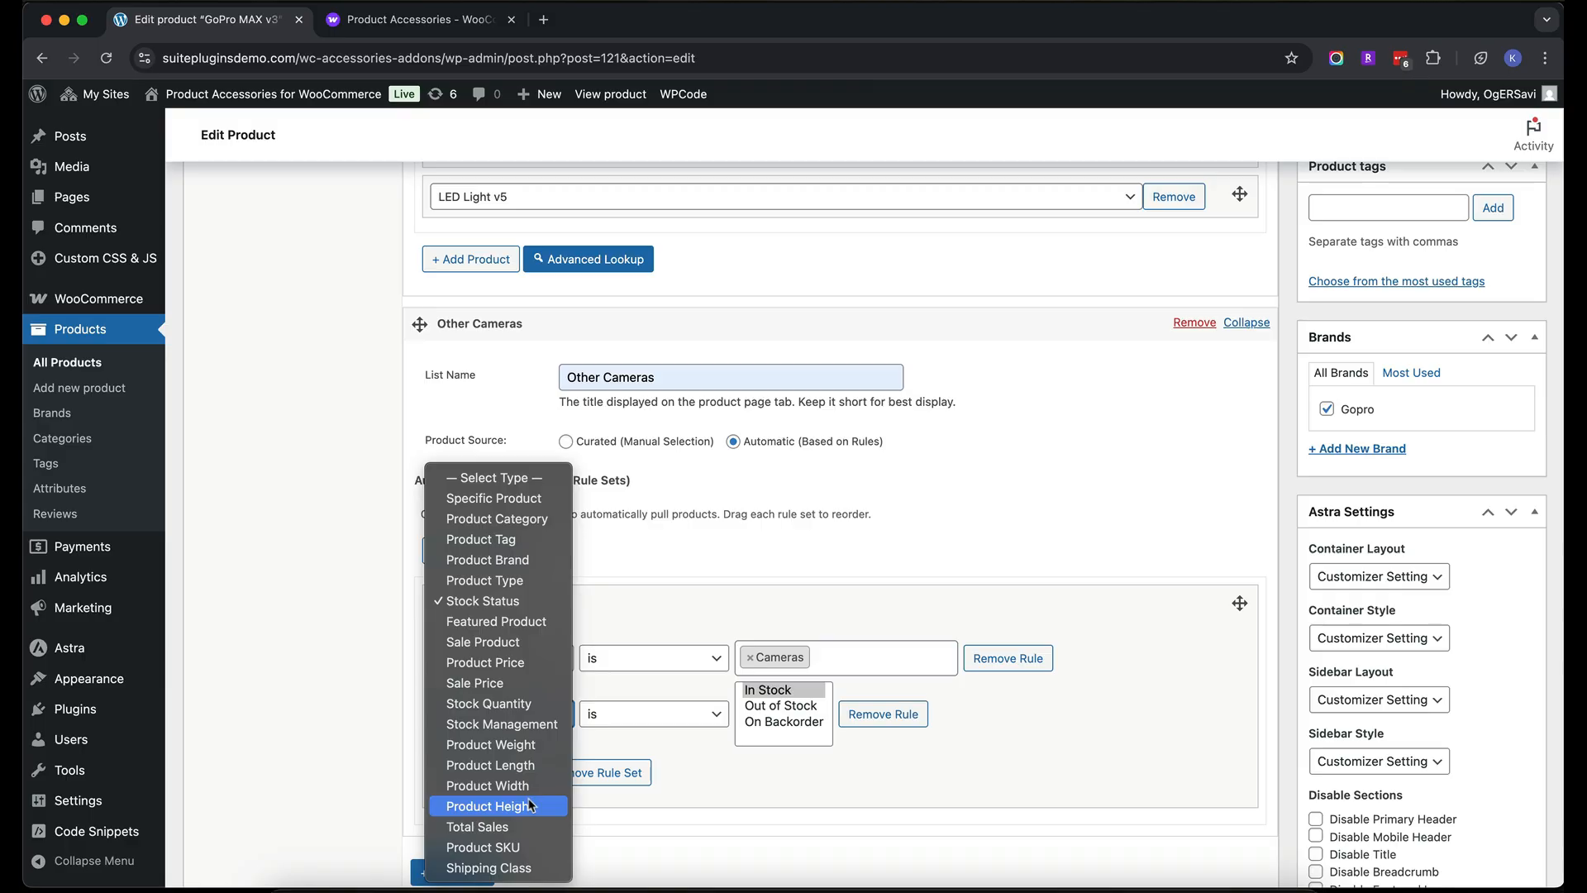
{"action": "left_click", "coordinate": [690, 792]}
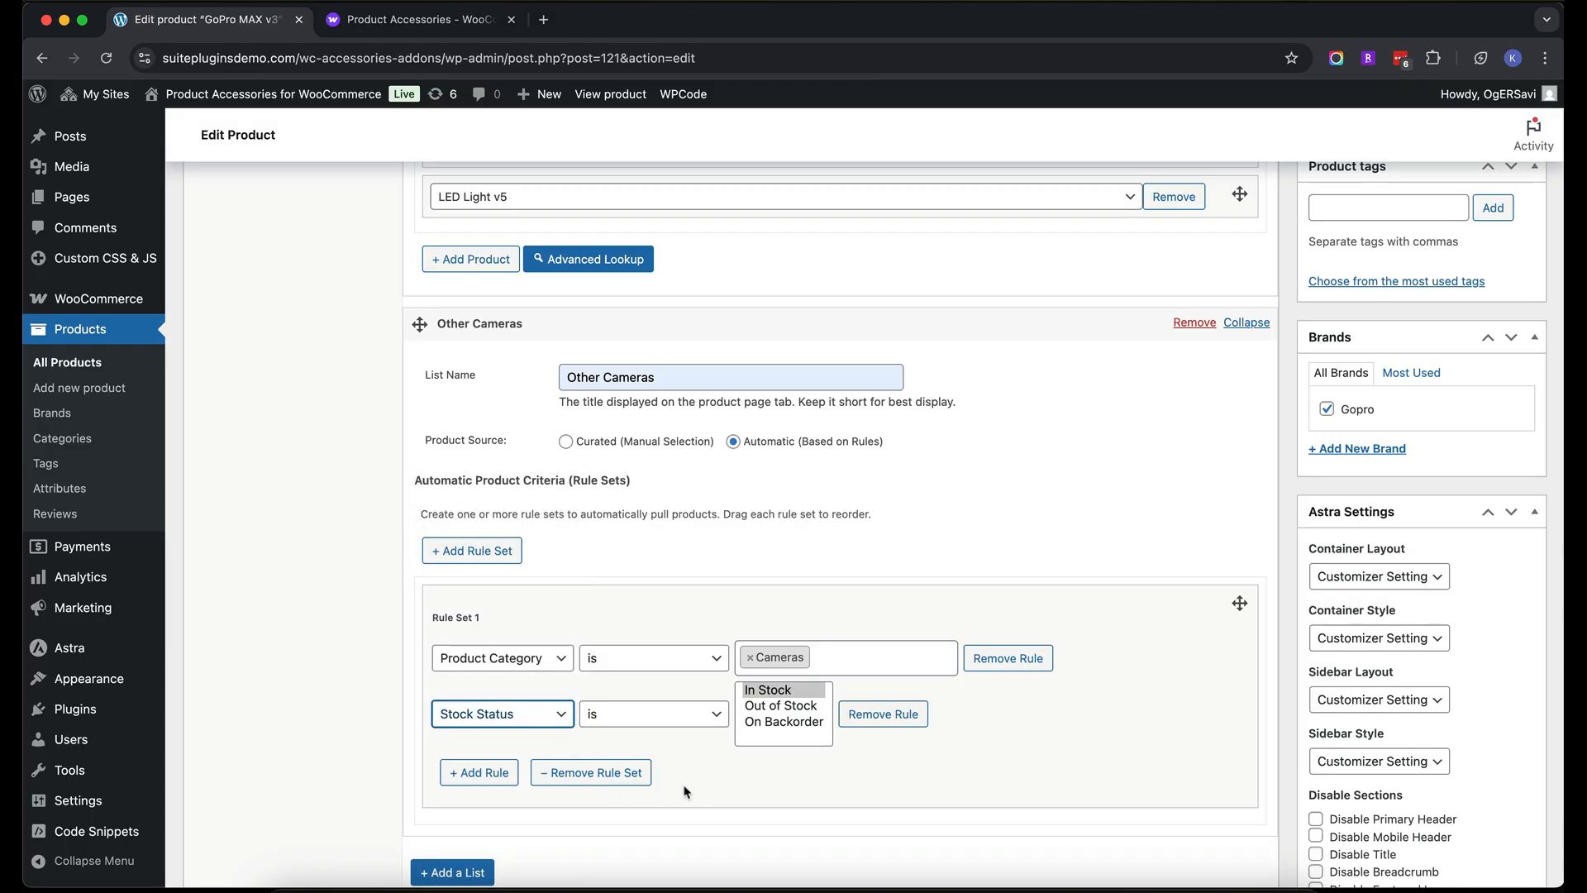
{"action": "left_click", "coordinate": [864, 715]}
Enter "This my description of the product" as the product description
{"action": "scroll", "coordinate": [864, 716], "scroll_direction": "up", "scroll_amount": 15}
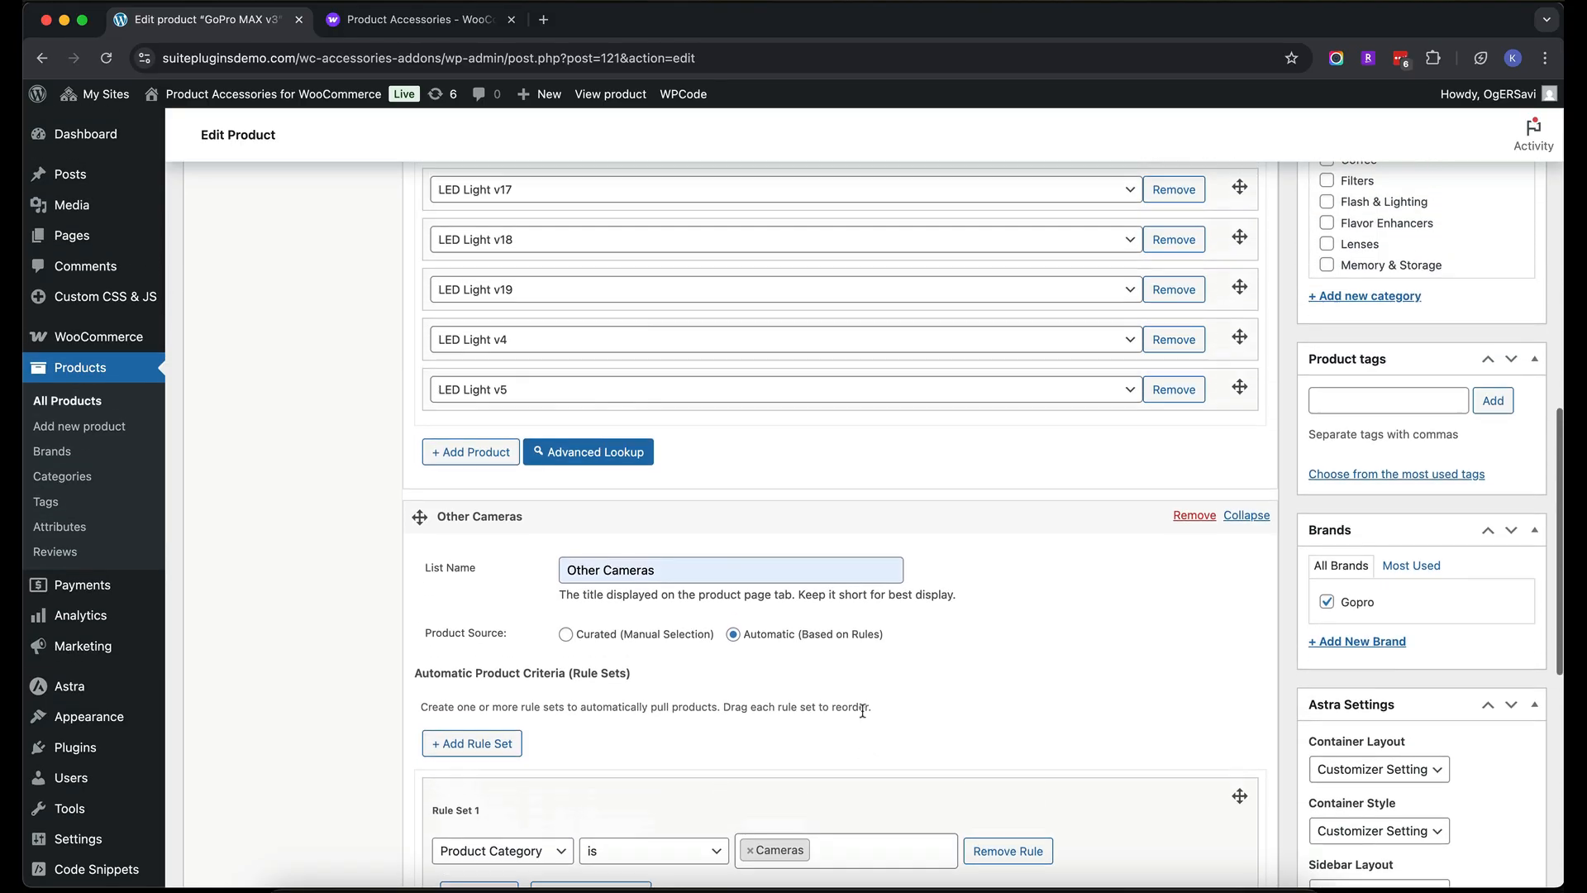
{"action": "scroll", "coordinate": [863, 711], "scroll_direction": "up", "scroll_amount": 2}
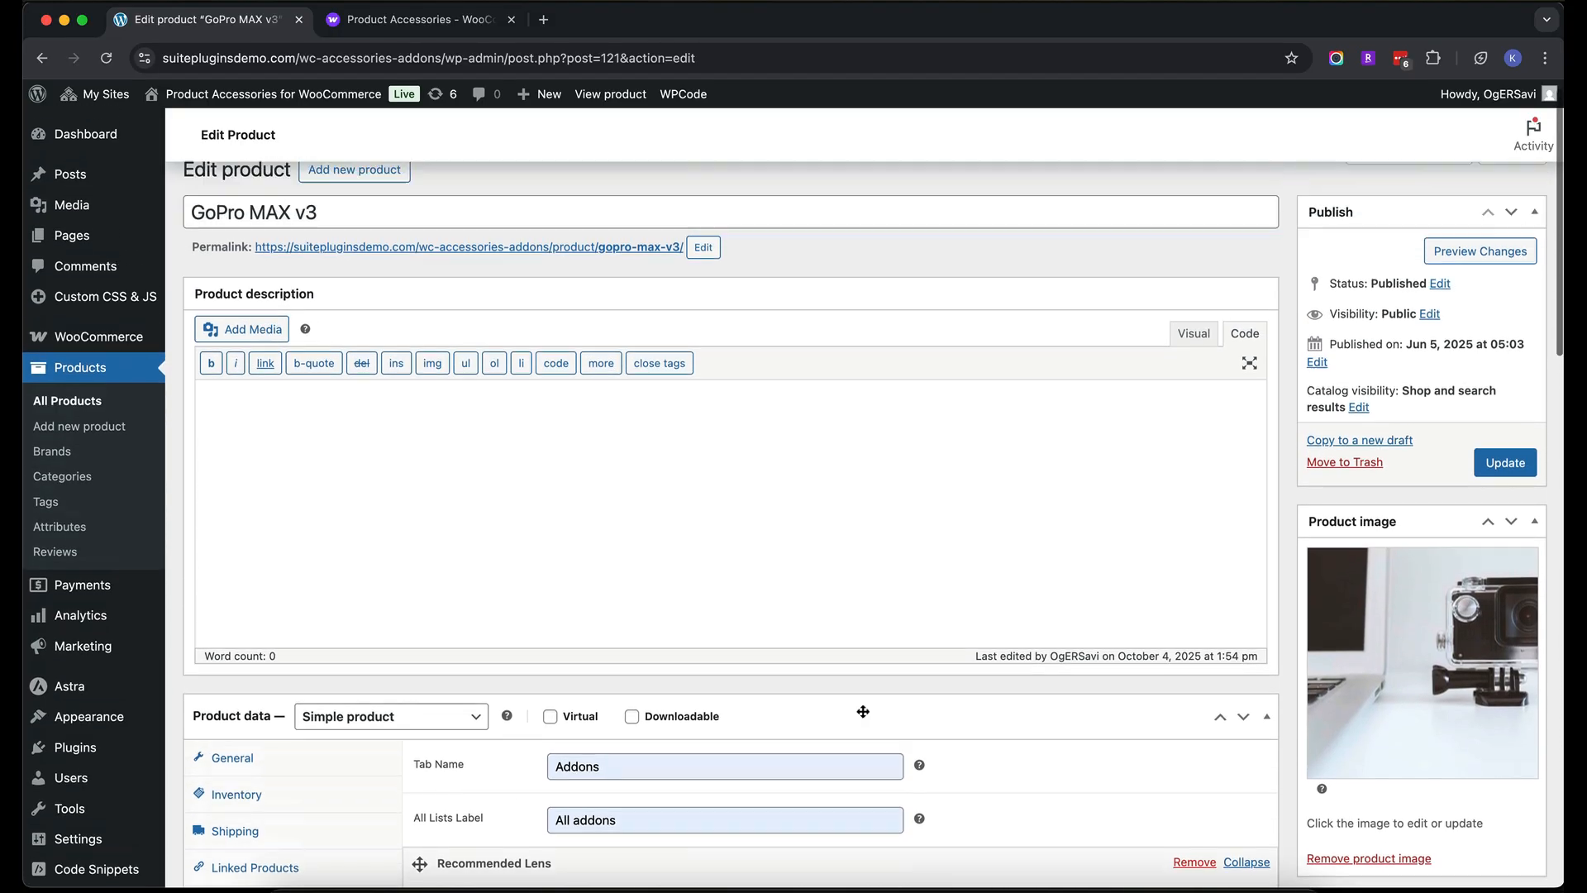
{"action": "left_click", "coordinate": [893, 604]}
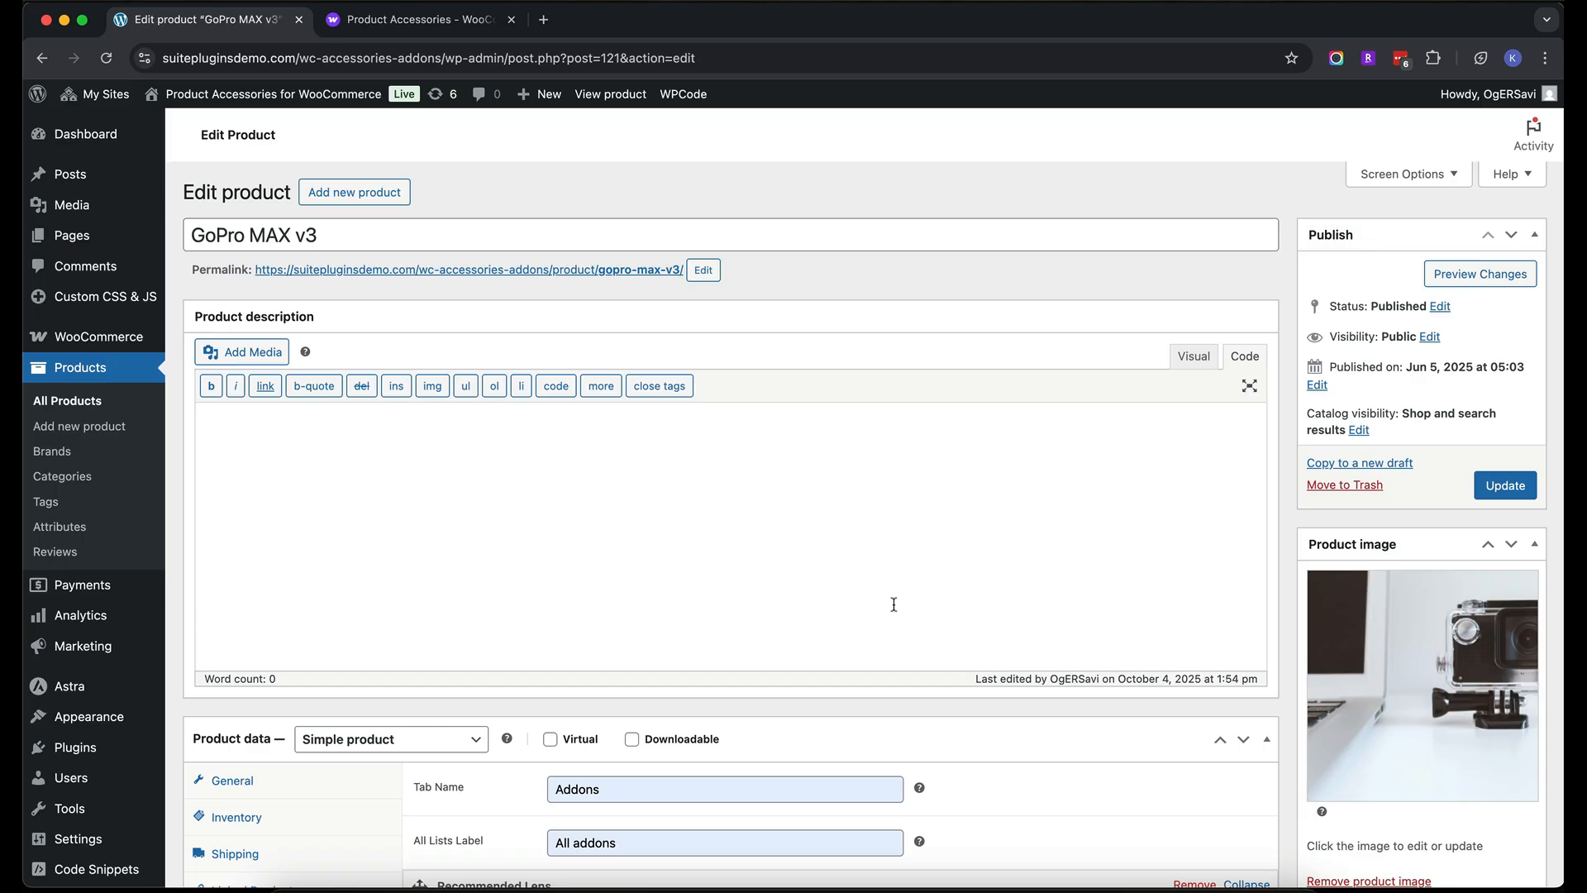
{"action": "type", "text": "This my description of the product"}
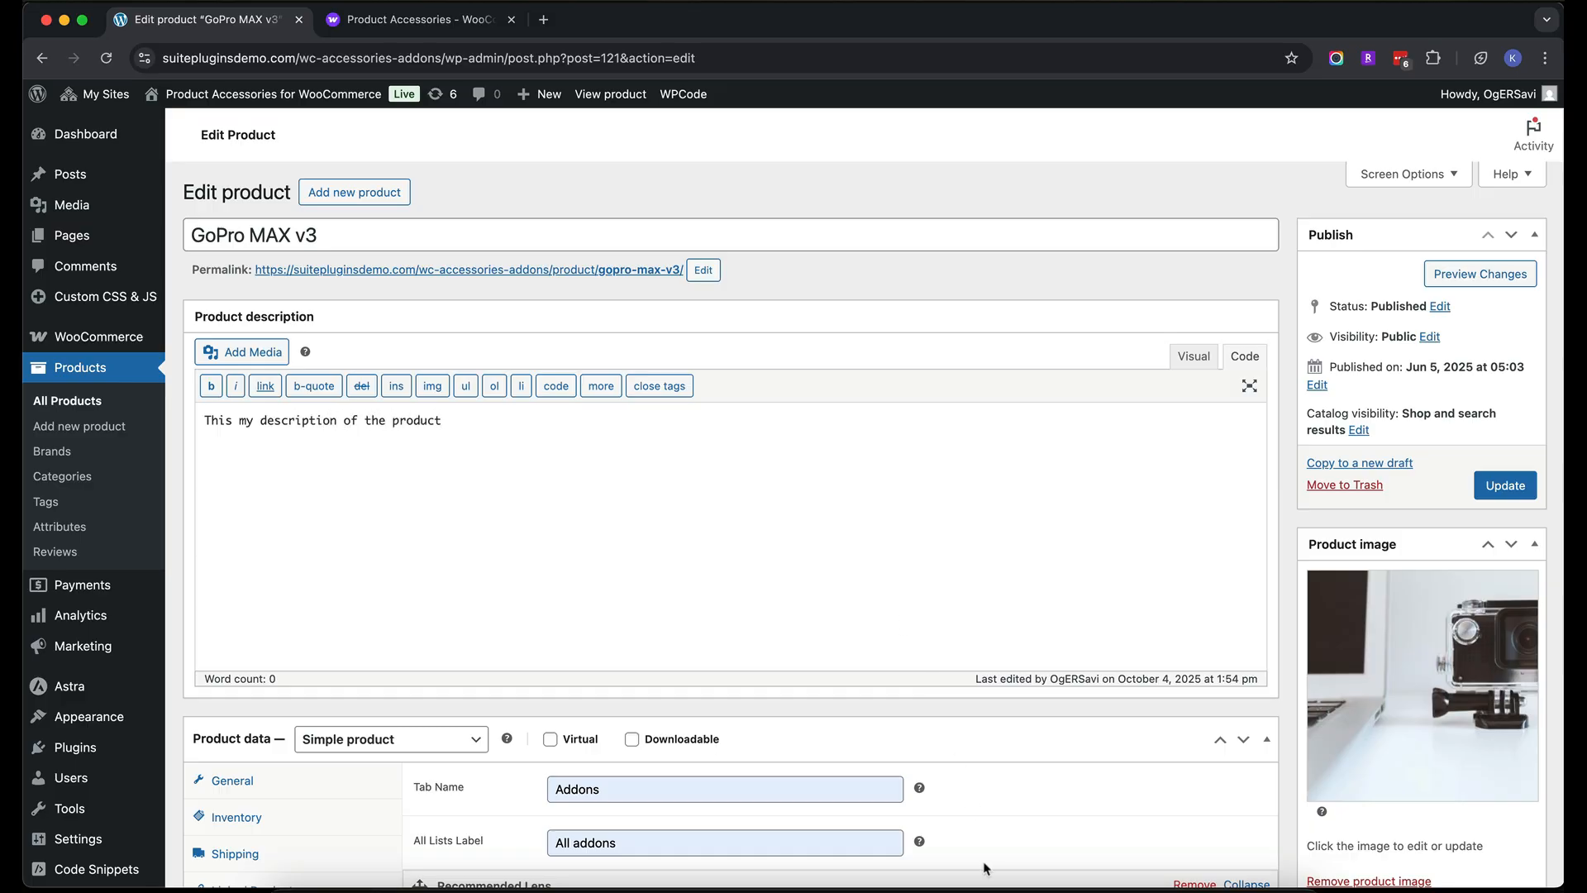
Review the configured accessory lists and update the GoPro MAX v3 product
{"action": "scroll", "coordinate": [978, 790], "scroll_direction": "down", "scroll_amount": 2}
{"action": "scroll", "coordinate": [978, 790], "scroll_direction": "down", "scroll_amount": 6}
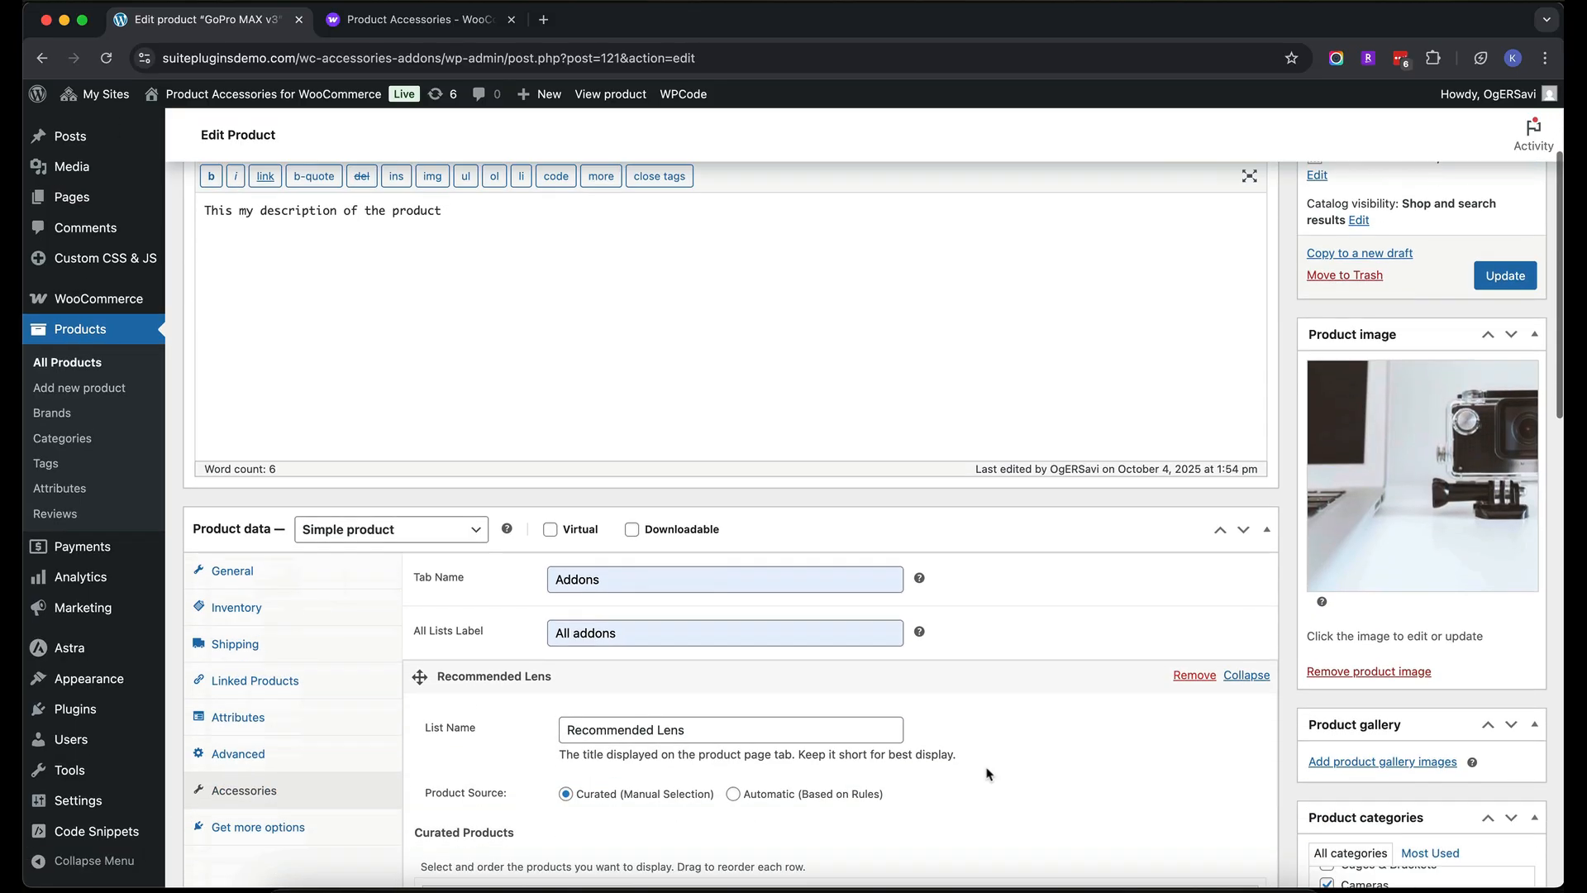
{"action": "scroll", "coordinate": [988, 774], "scroll_direction": "down", "scroll_amount": 7}
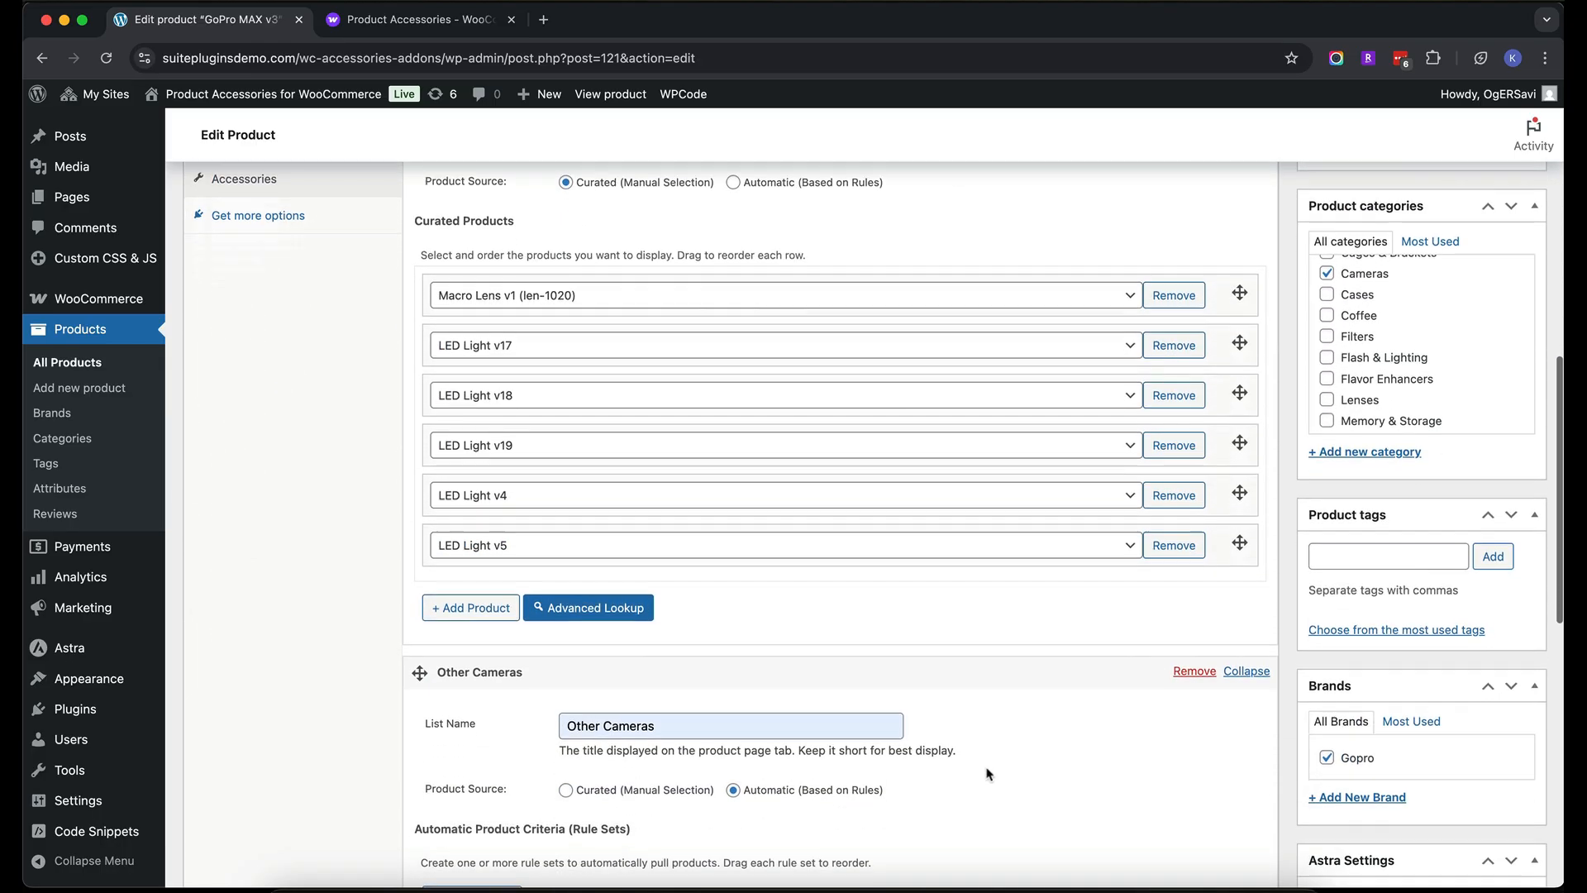
{"action": "scroll", "coordinate": [988, 775], "scroll_direction": "up", "scroll_amount": 13}
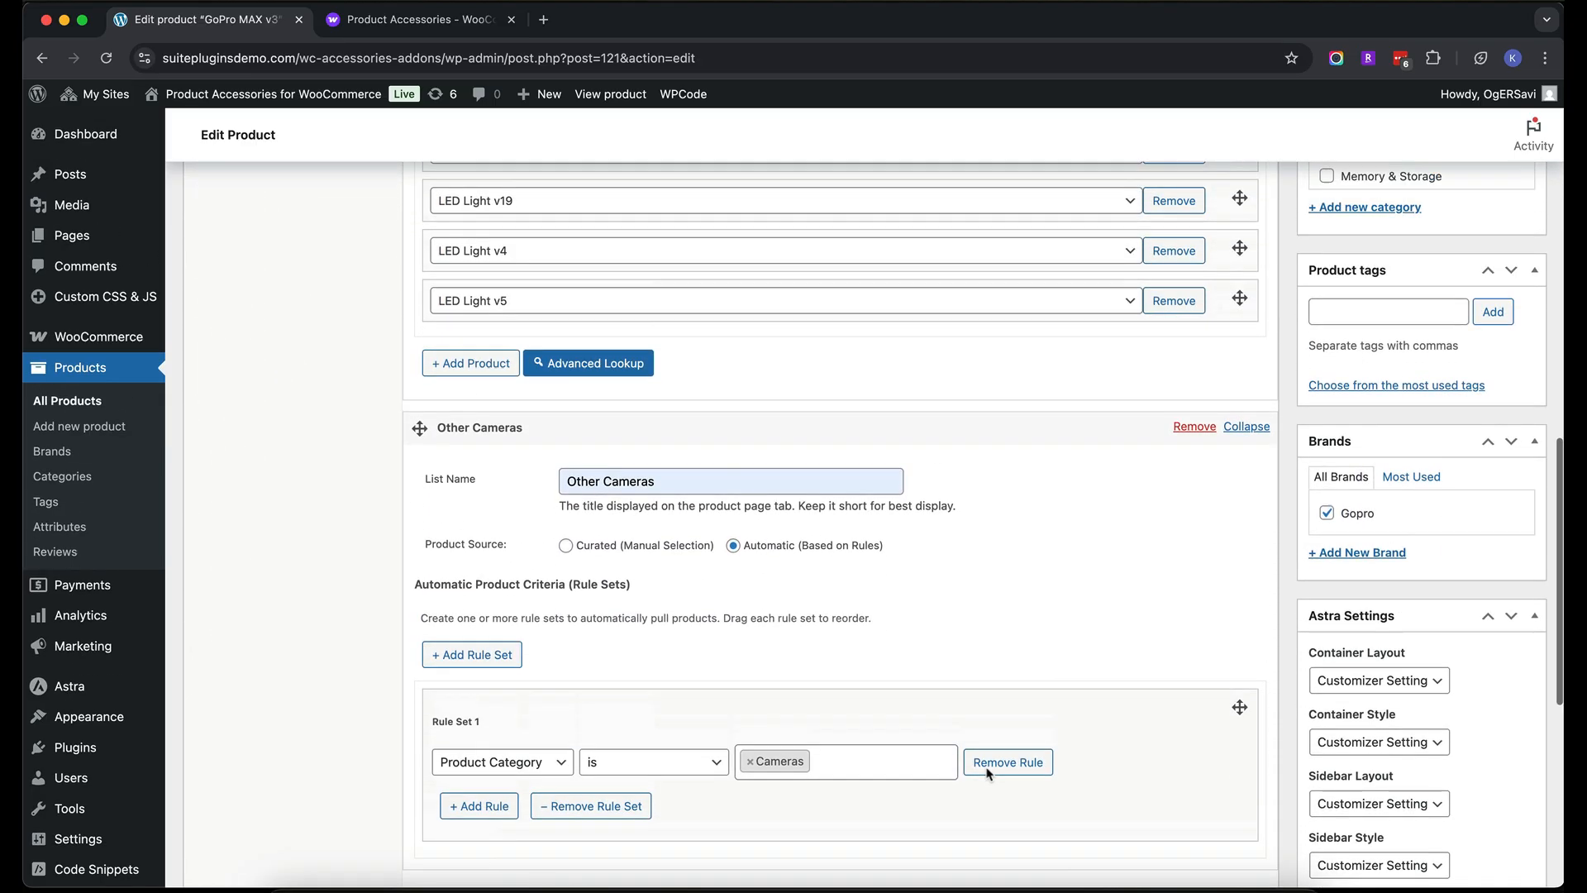
{"action": "scroll", "coordinate": [988, 775], "scroll_direction": "up", "scroll_amount": 2}
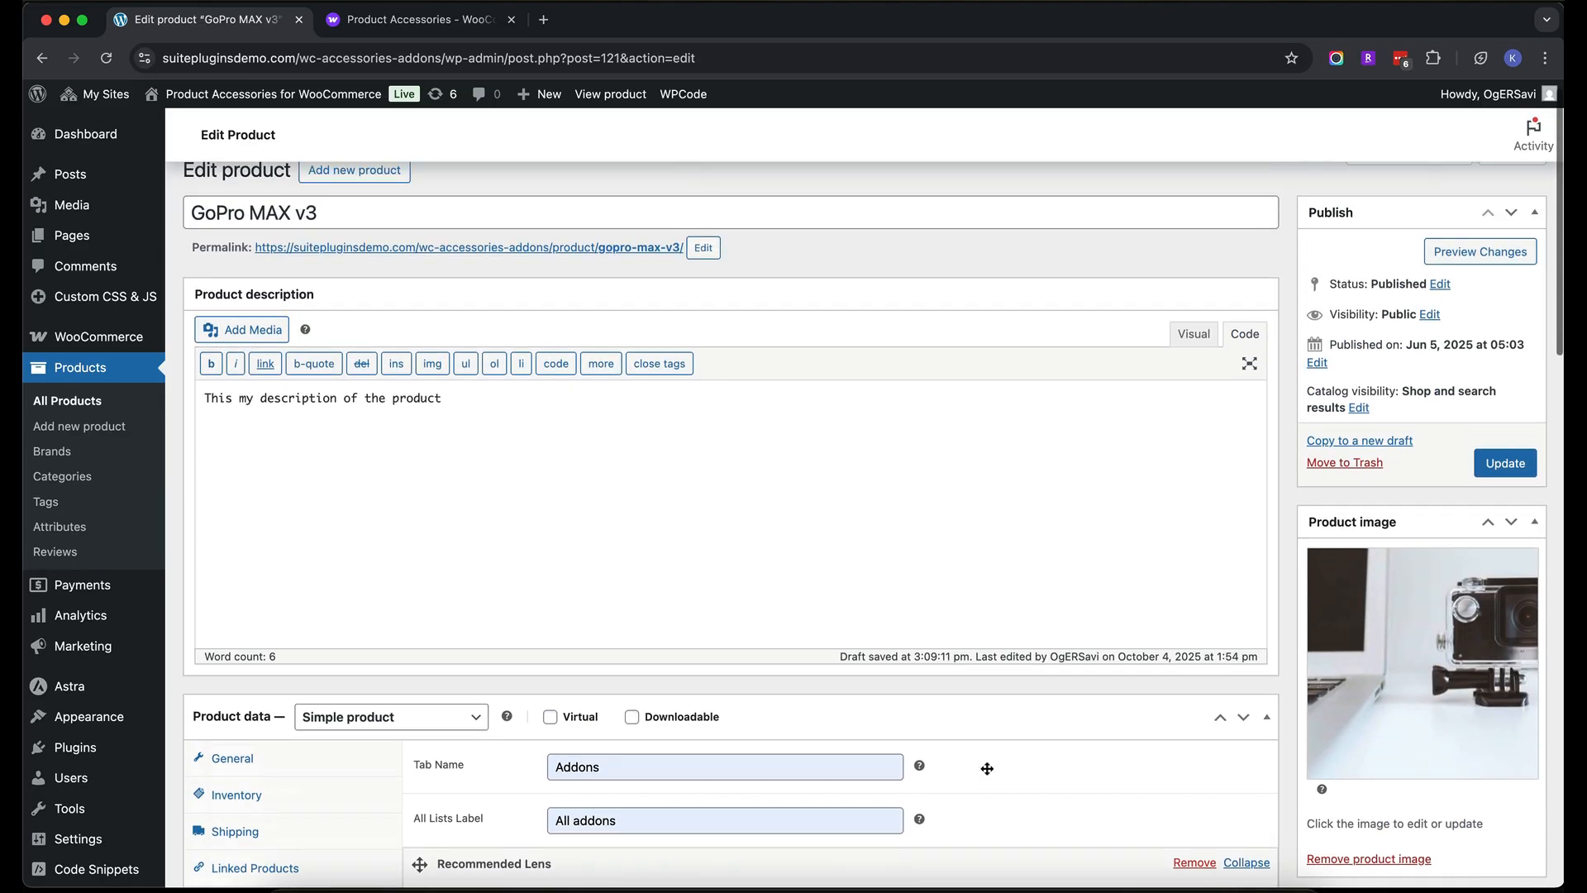
{"action": "left_click", "coordinate": [1505, 464]}
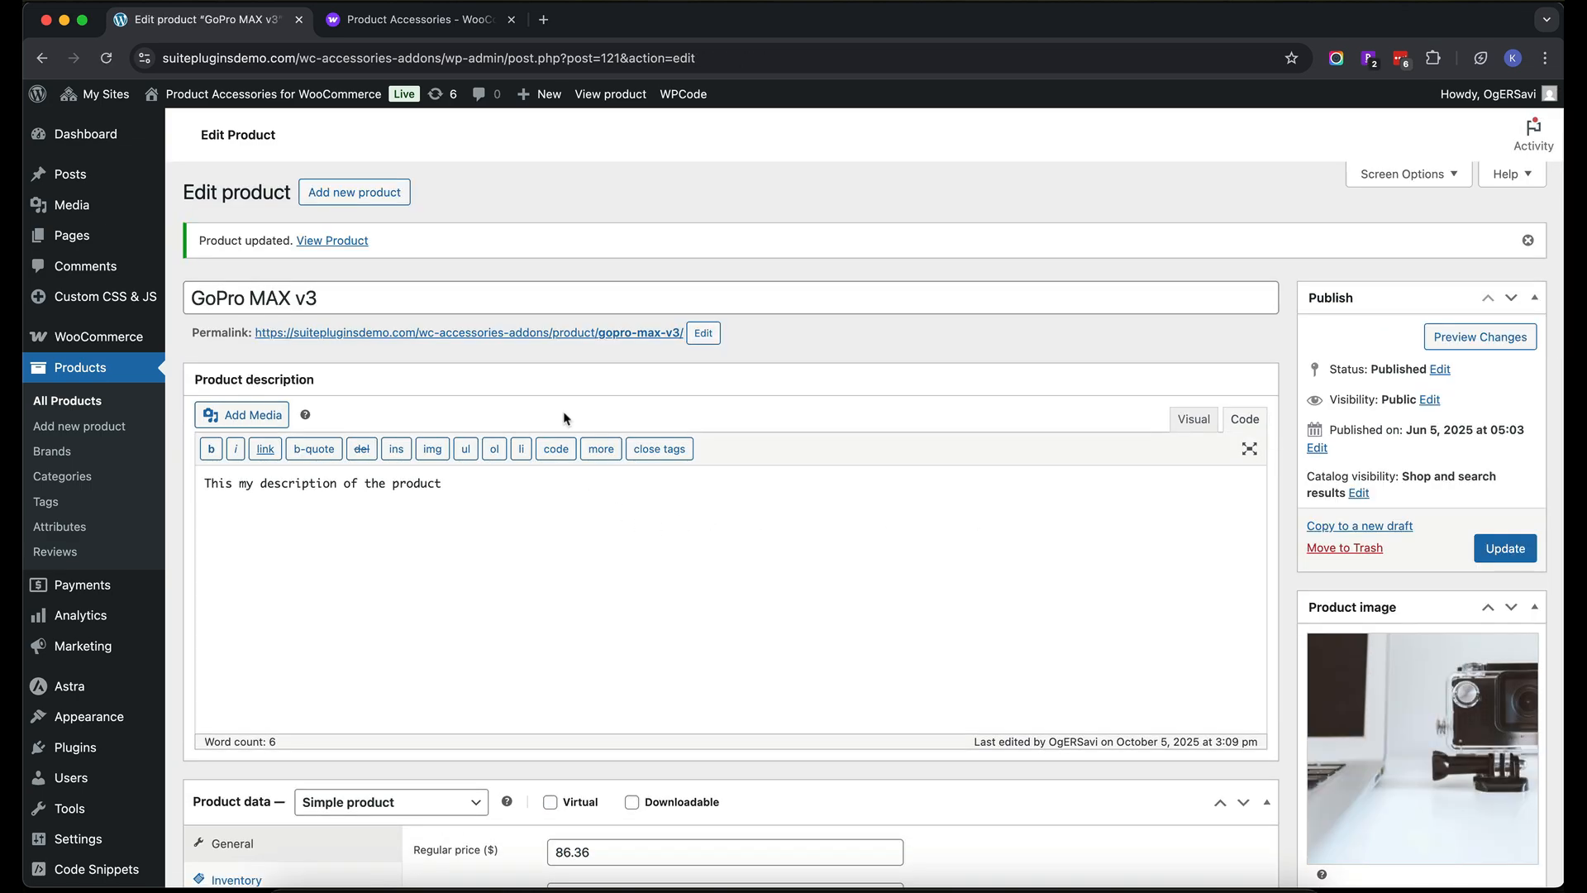
Open the GoPro MAX v3 product page on the storefront and view its Addons section
{"action": "left_click", "coordinate": [575, 335]}
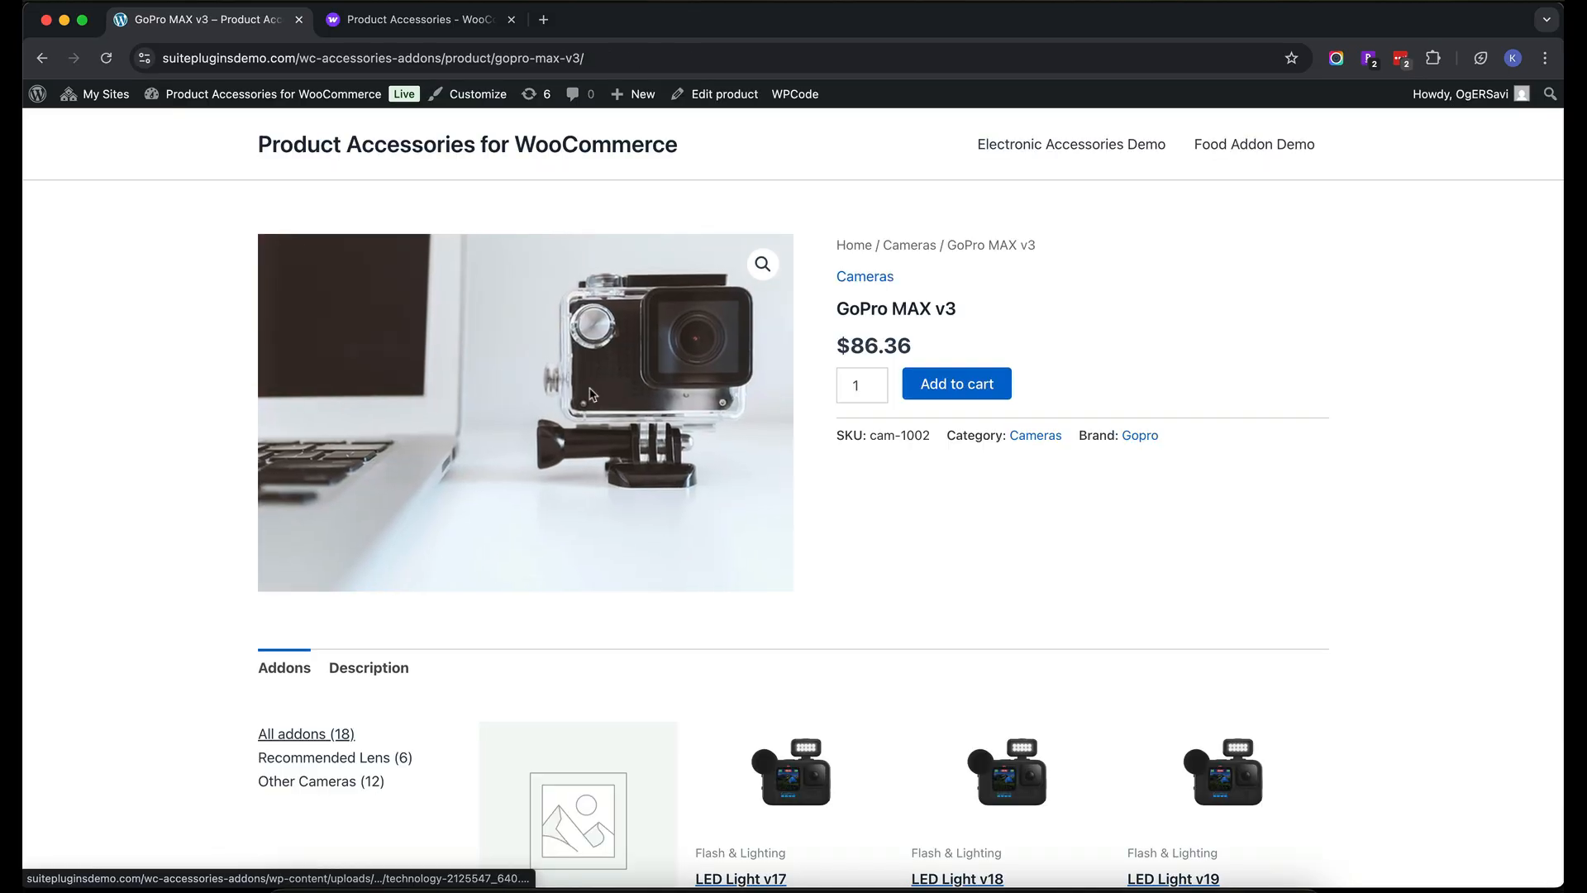
{"action": "scroll", "coordinate": [606, 544], "scroll_direction": "down", "scroll_amount": 3}
{"action": "scroll", "coordinate": [606, 544], "scroll_direction": "down", "scroll_amount": 1}
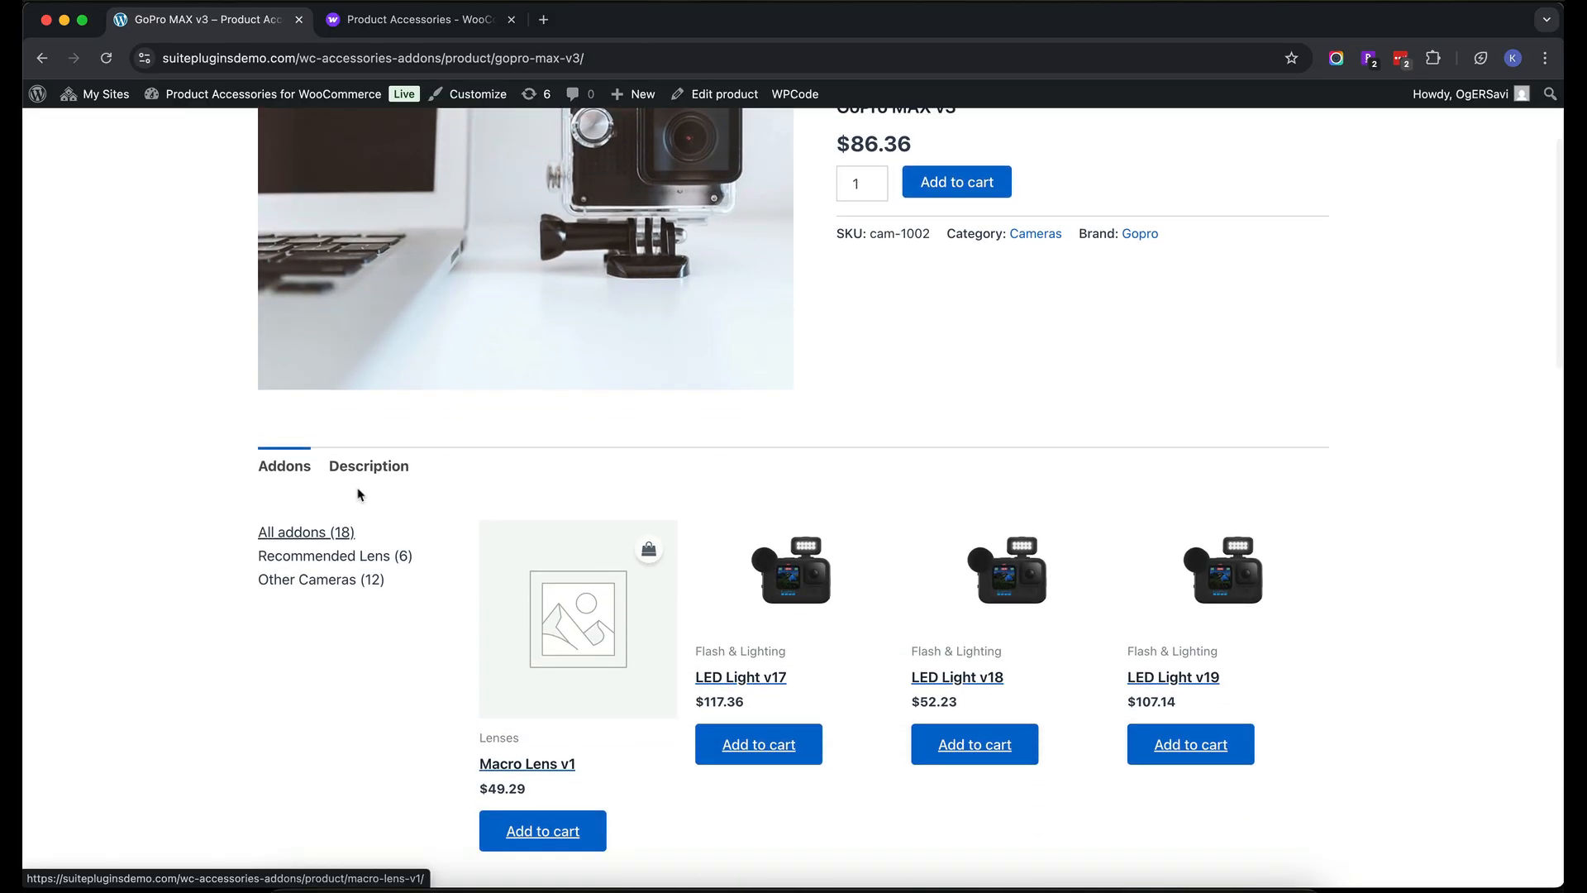
{"action": "scroll", "coordinate": [303, 546], "scroll_direction": "down", "scroll_amount": 1}
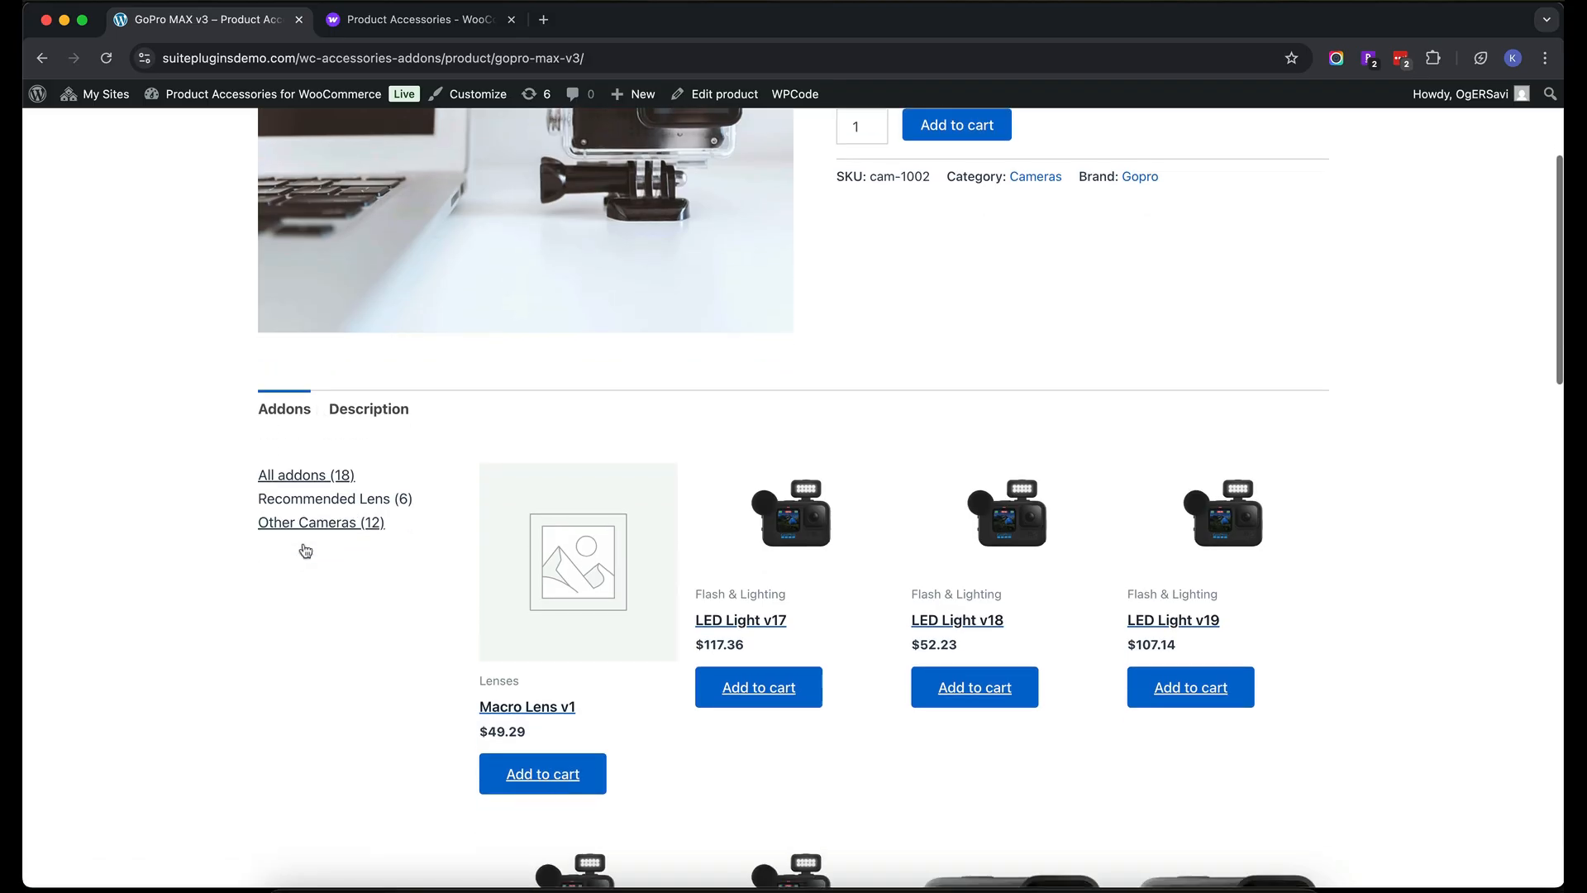
Filter the addons to the Recommended Lens list and look through its products
{"action": "left_click", "coordinate": [354, 504]}
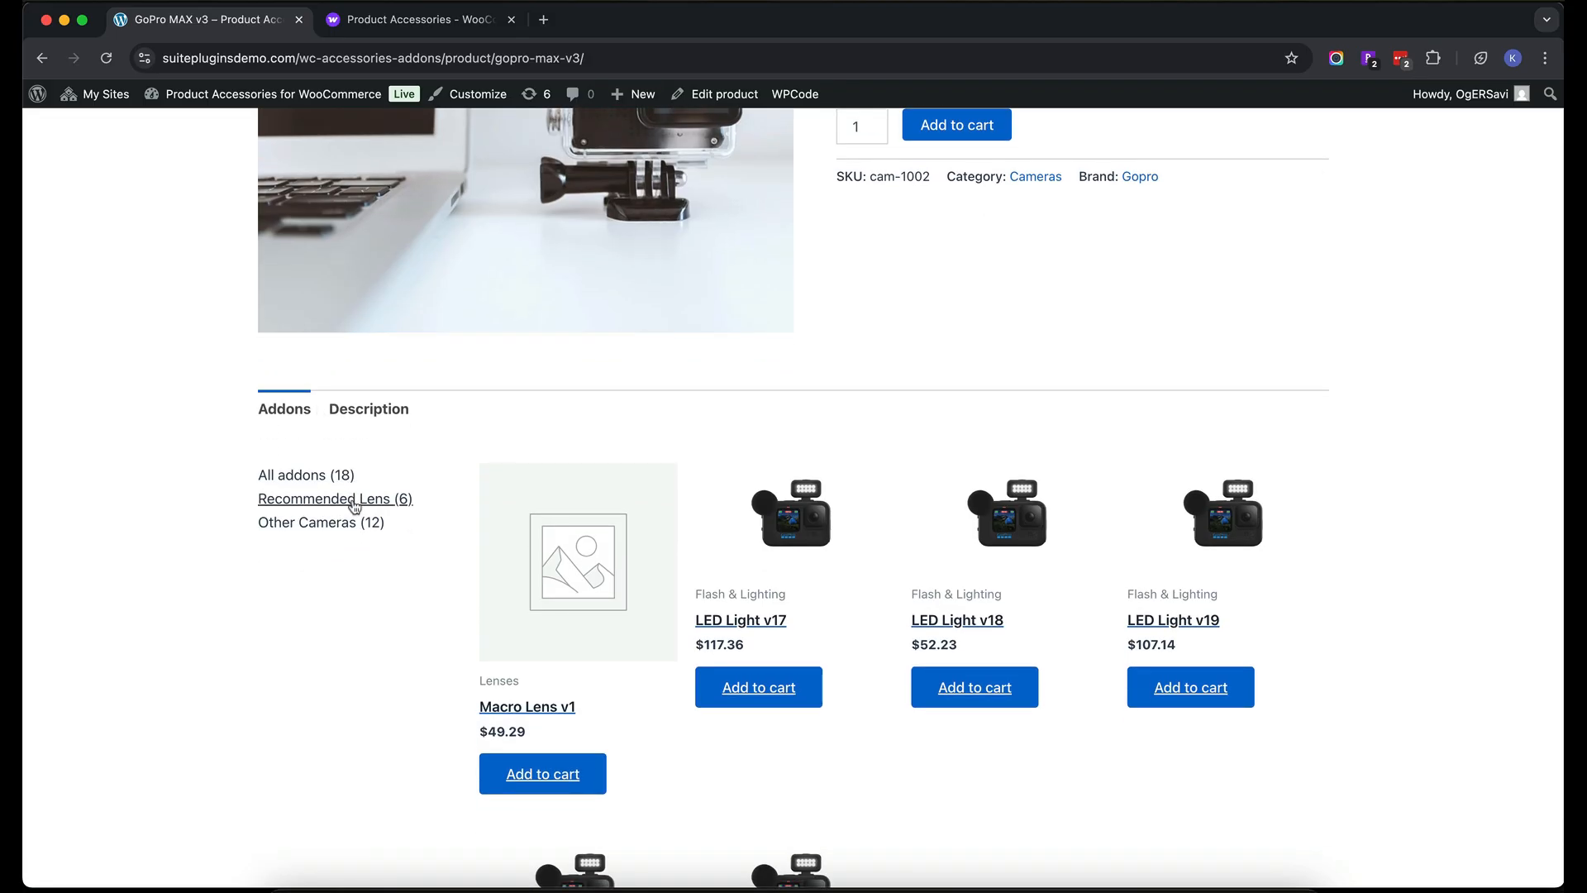
{"action": "scroll", "coordinate": [460, 553], "scroll_direction": "down", "scroll_amount": 2}
{"action": "scroll", "coordinate": [667, 599], "scroll_direction": "down", "scroll_amount": 3}
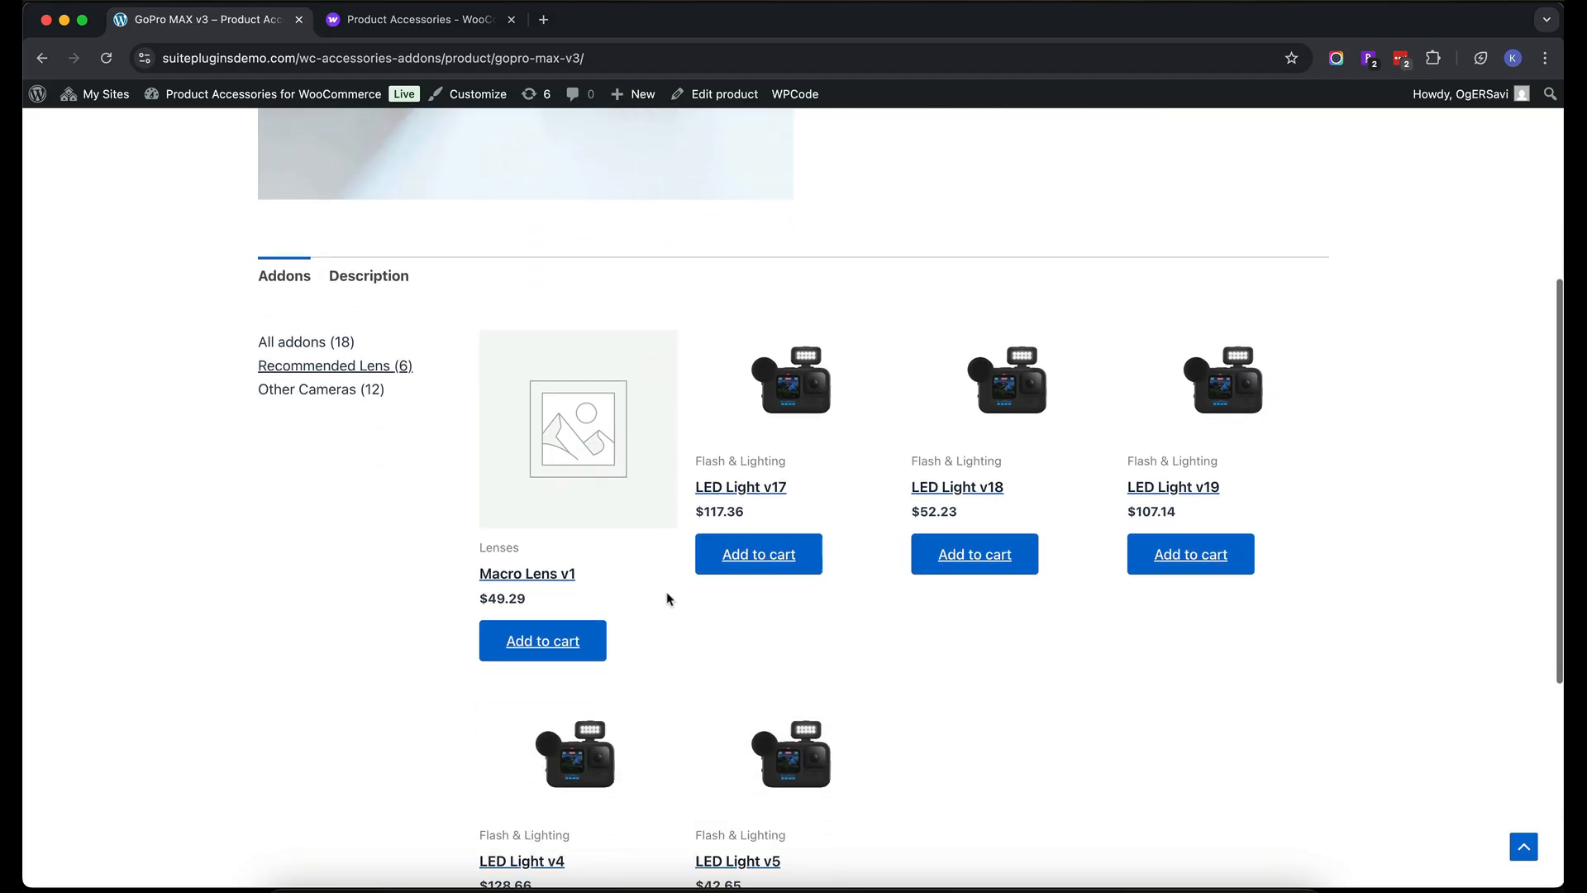
{"action": "scroll", "coordinate": [667, 598], "scroll_direction": "up", "scroll_amount": 2}
{"action": "scroll", "coordinate": [668, 598], "scroll_direction": "up", "scroll_amount": 1}
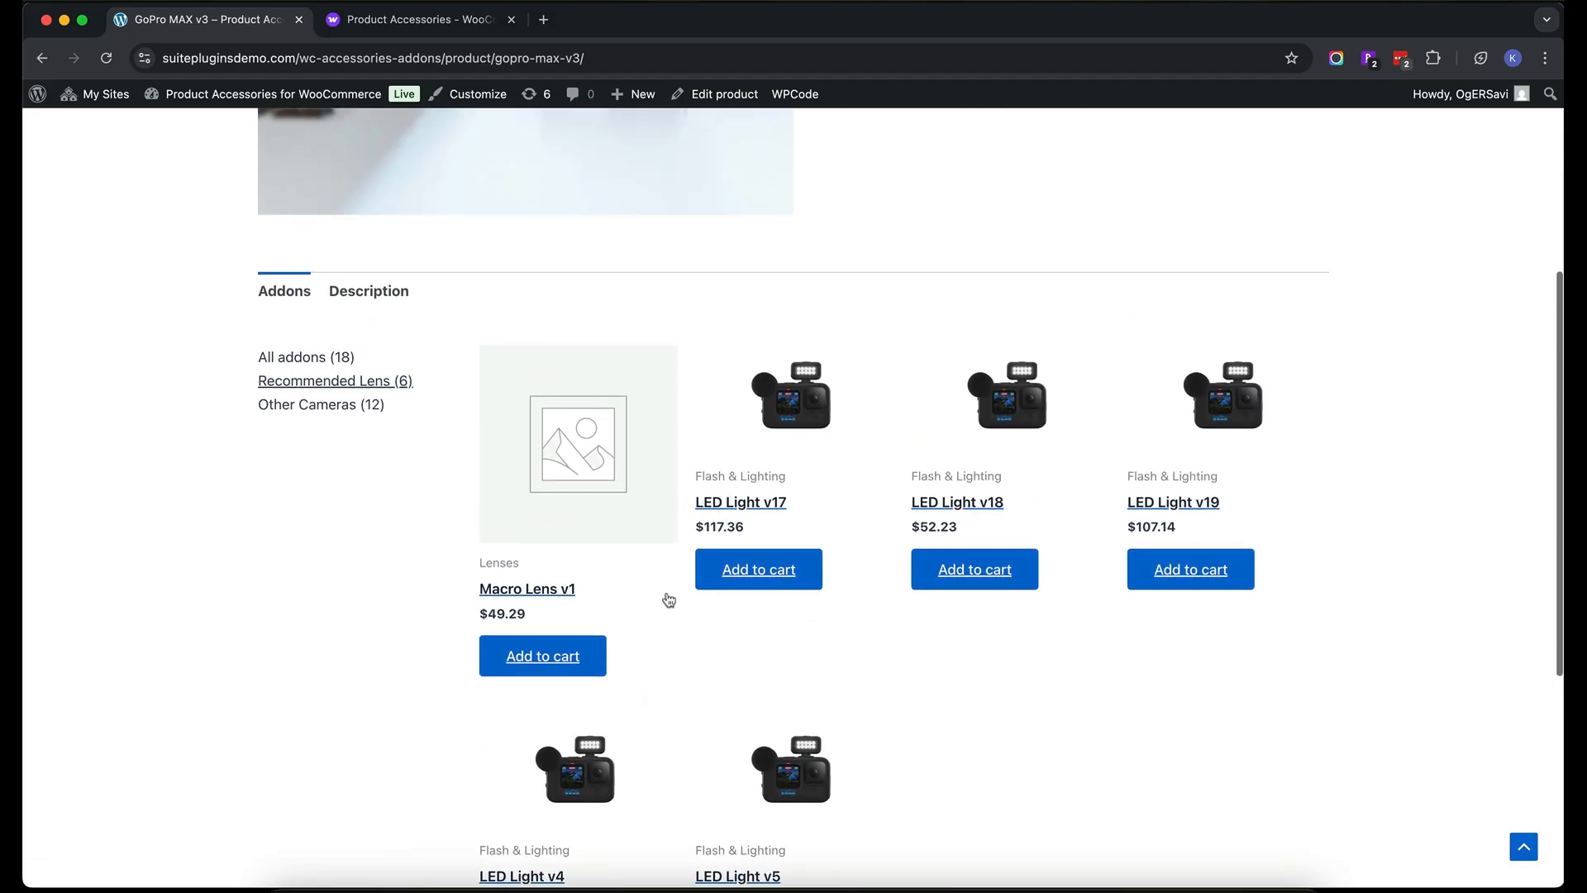
Switch the addons to the Other Cameras list and examine the products pulled in by the category rule
{"action": "left_click", "coordinate": [338, 407]}
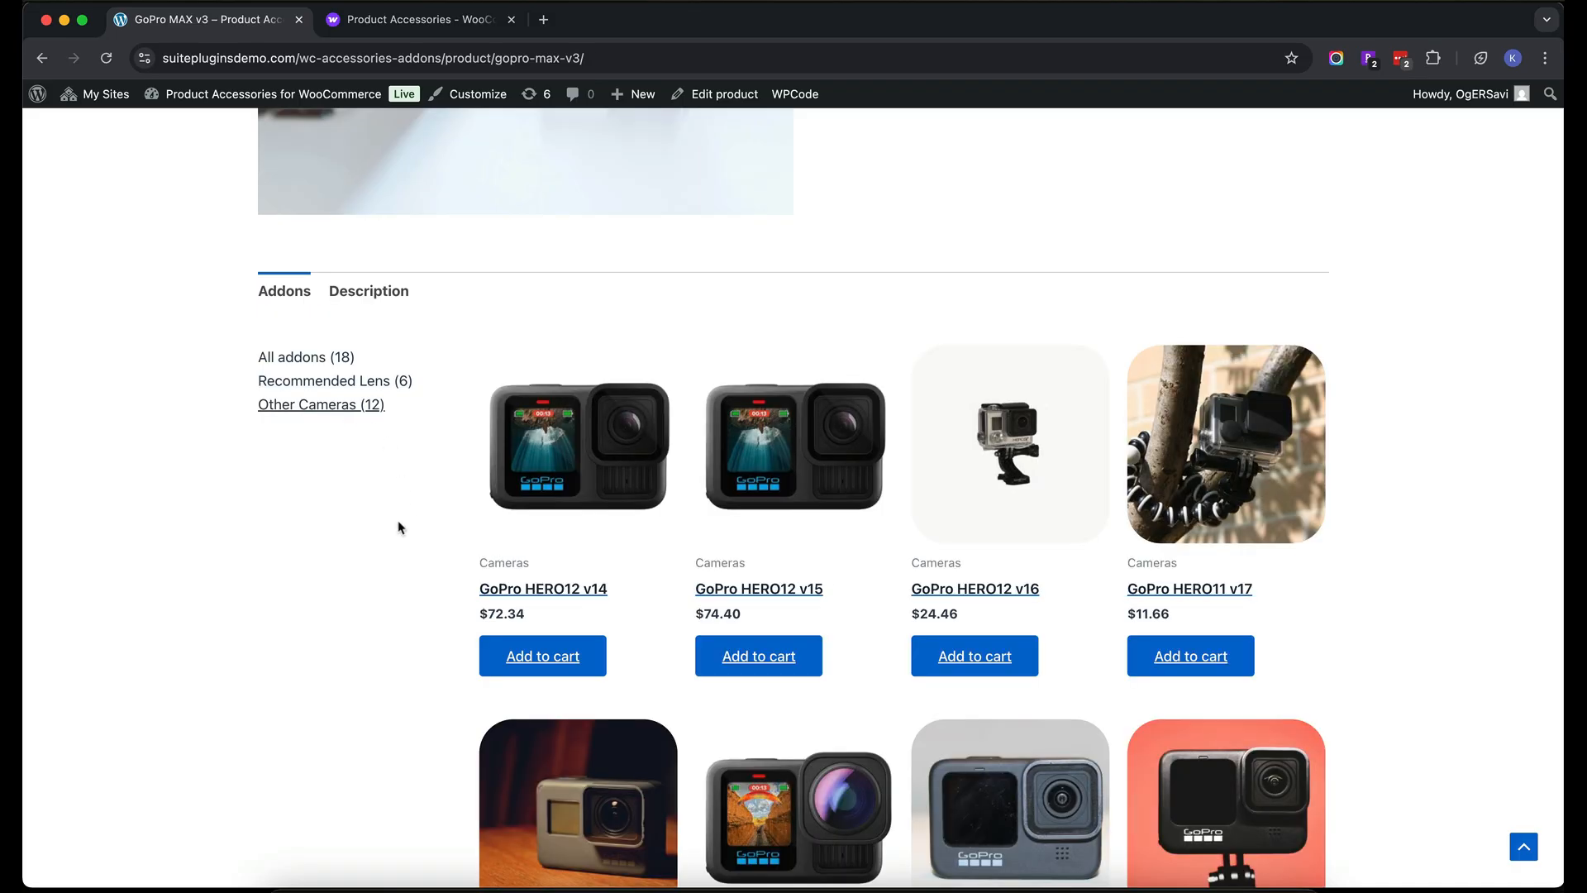
{"action": "scroll", "coordinate": [402, 577], "scroll_direction": "down", "scroll_amount": 5}
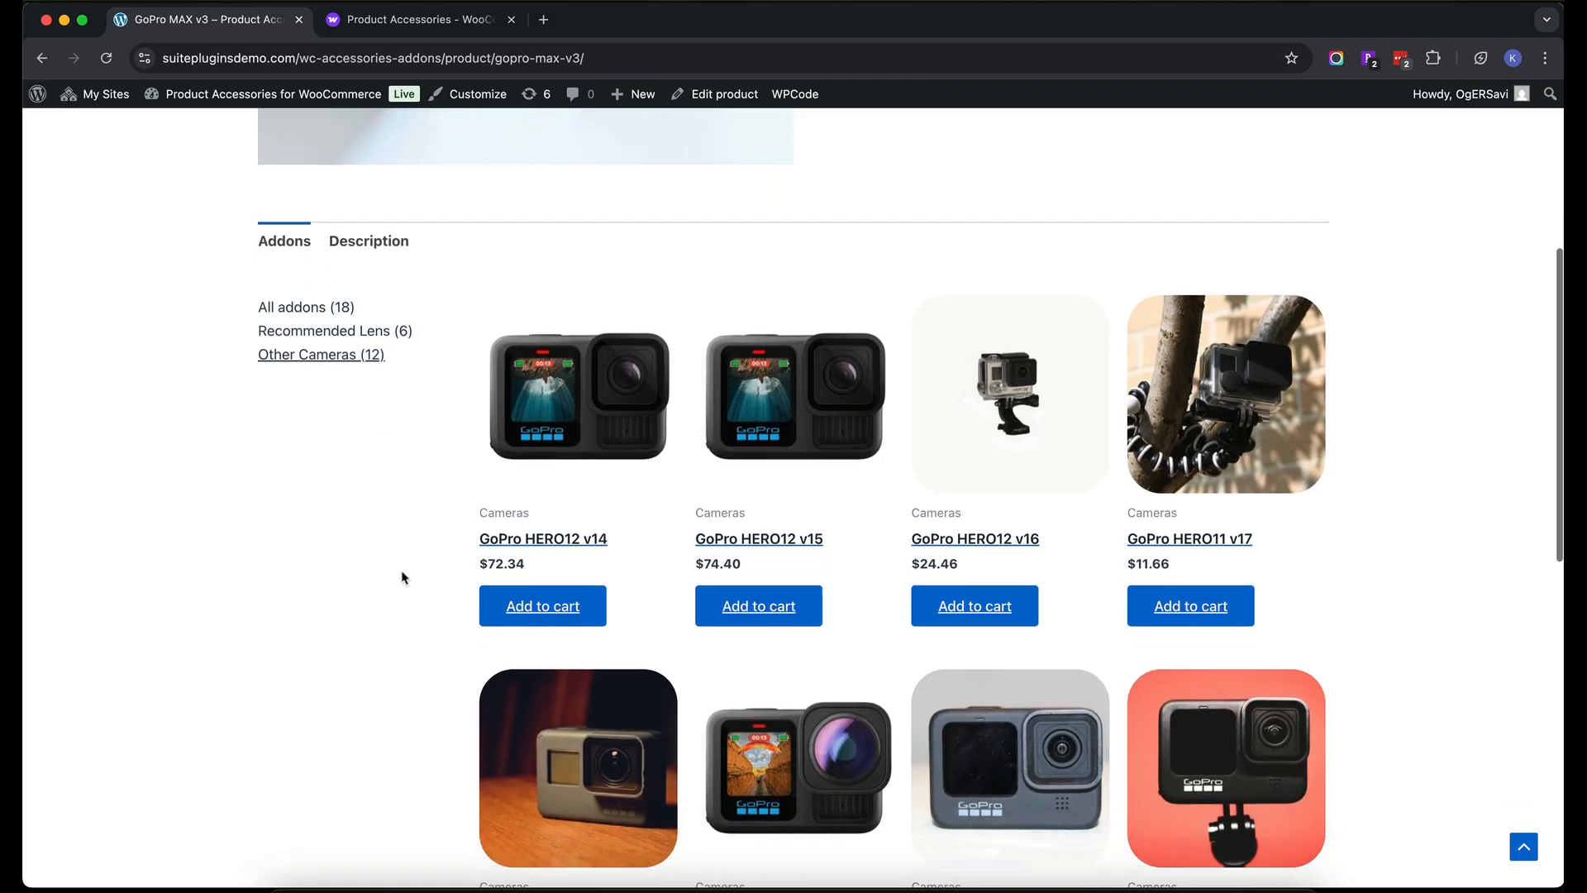
{"action": "scroll", "coordinate": [402, 578], "scroll_direction": "down", "scroll_amount": 5}
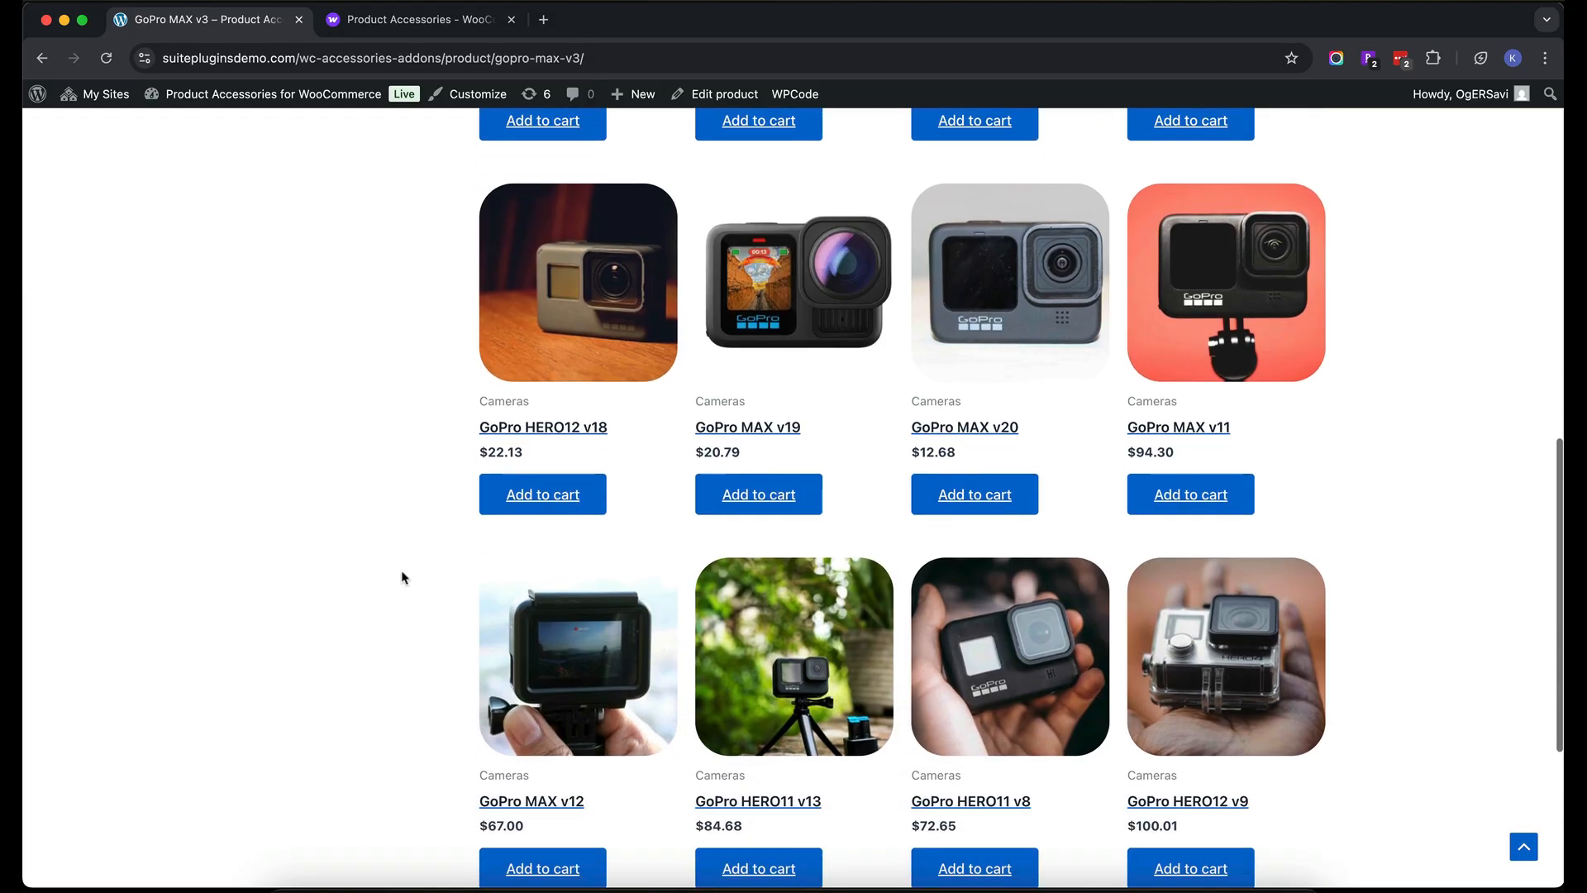
{"action": "scroll", "coordinate": [403, 577], "scroll_direction": "up", "scroll_amount": 8}
{"action": "scroll", "coordinate": [403, 577], "scroll_direction": "up", "scroll_amount": 1}
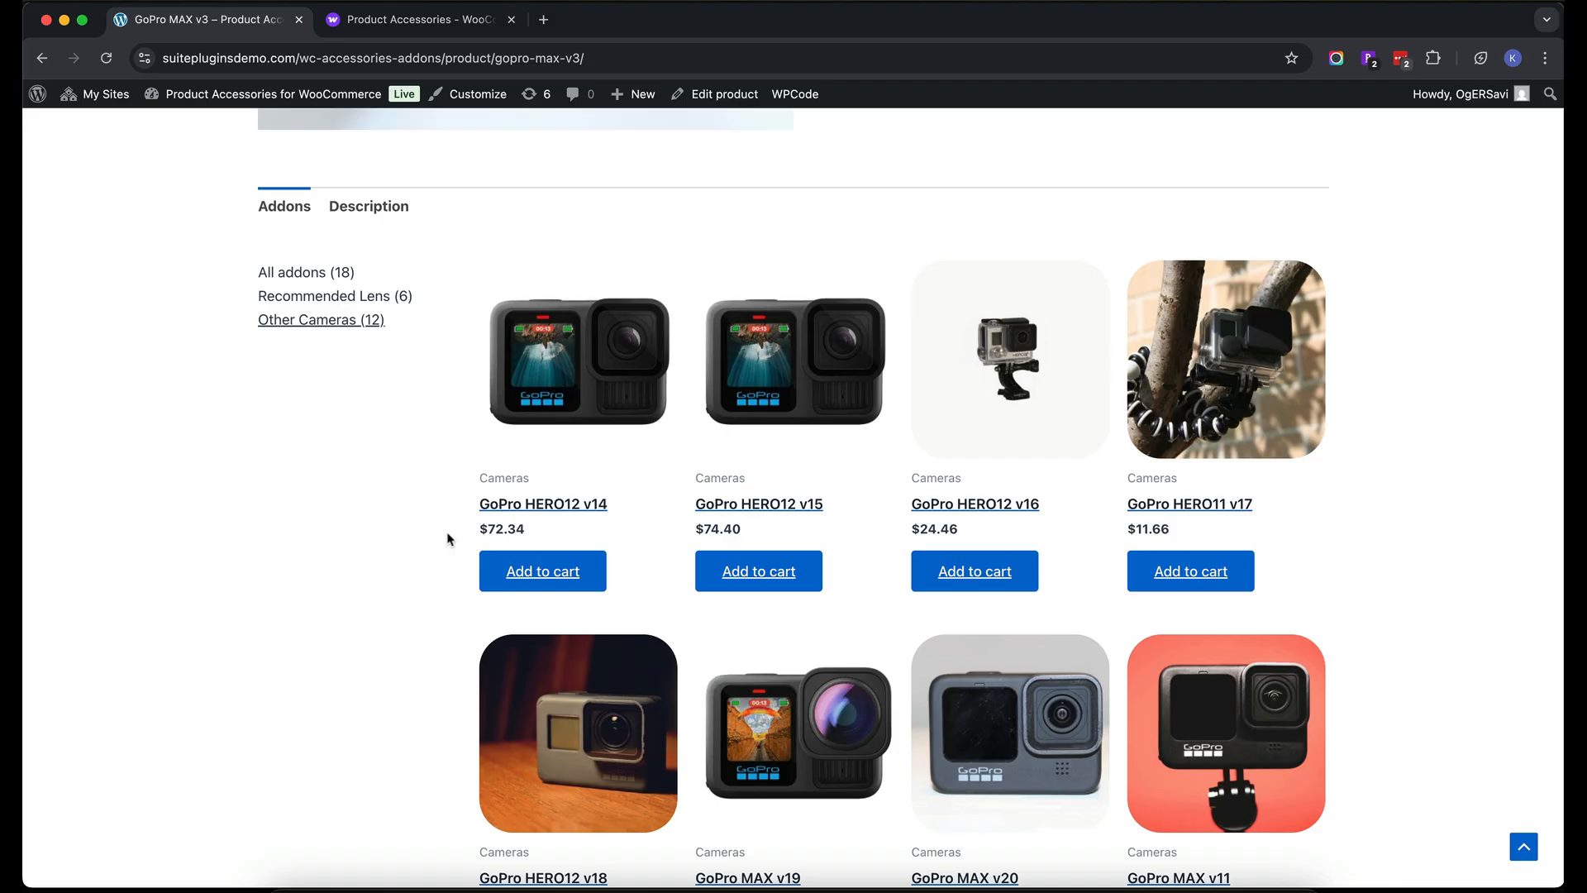
{"action": "scroll", "coordinate": [408, 536], "scroll_direction": "up", "scroll_amount": 2}
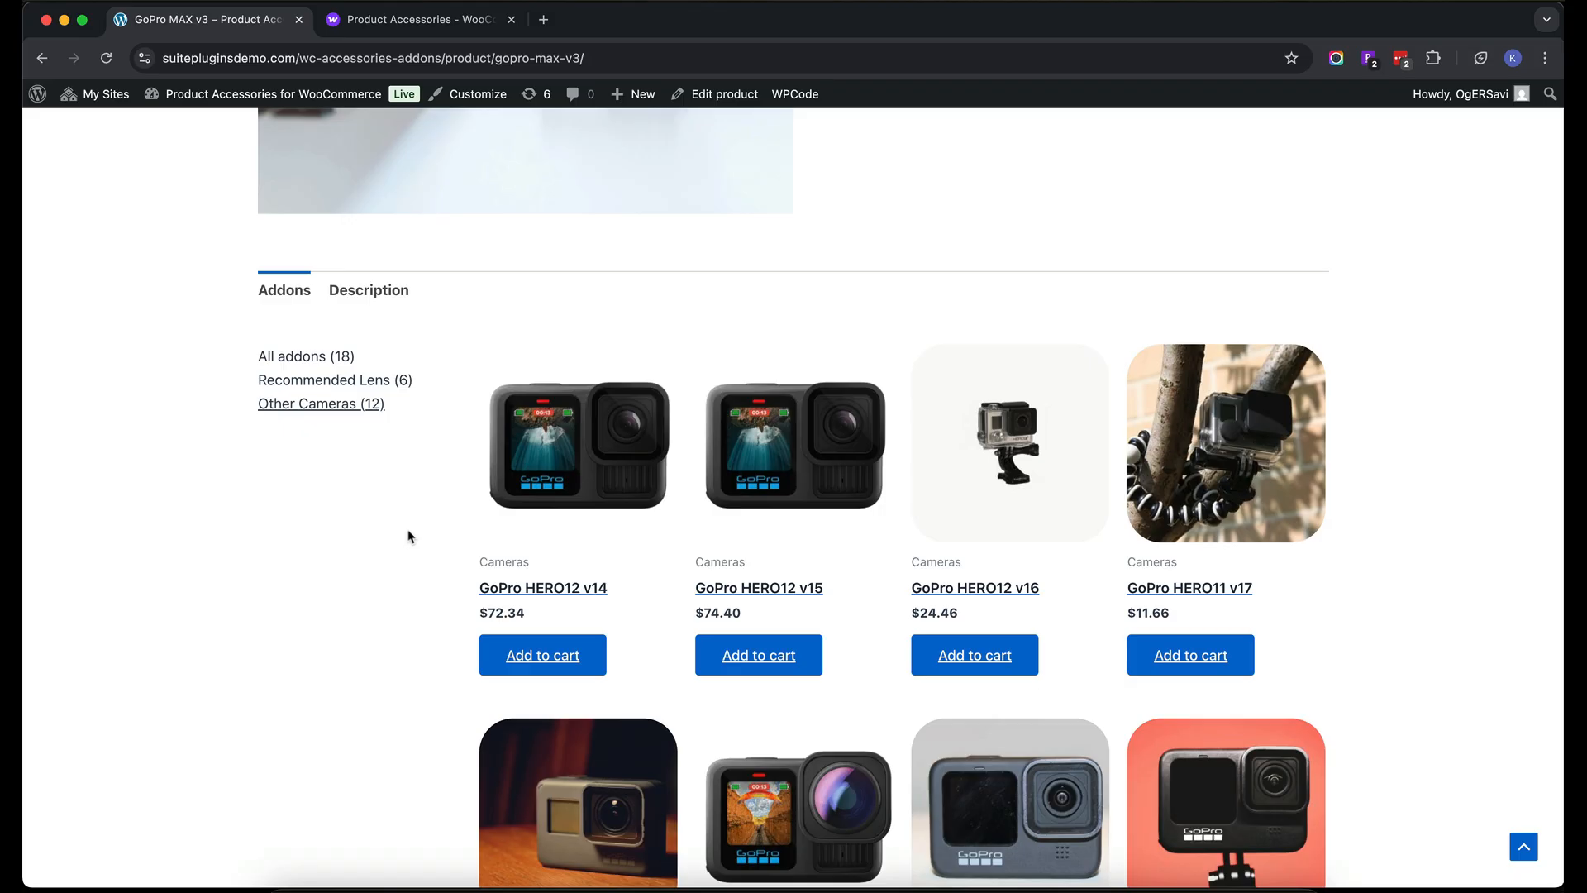
{"action": "scroll", "coordinate": [408, 536], "scroll_direction": "up", "scroll_amount": 5}
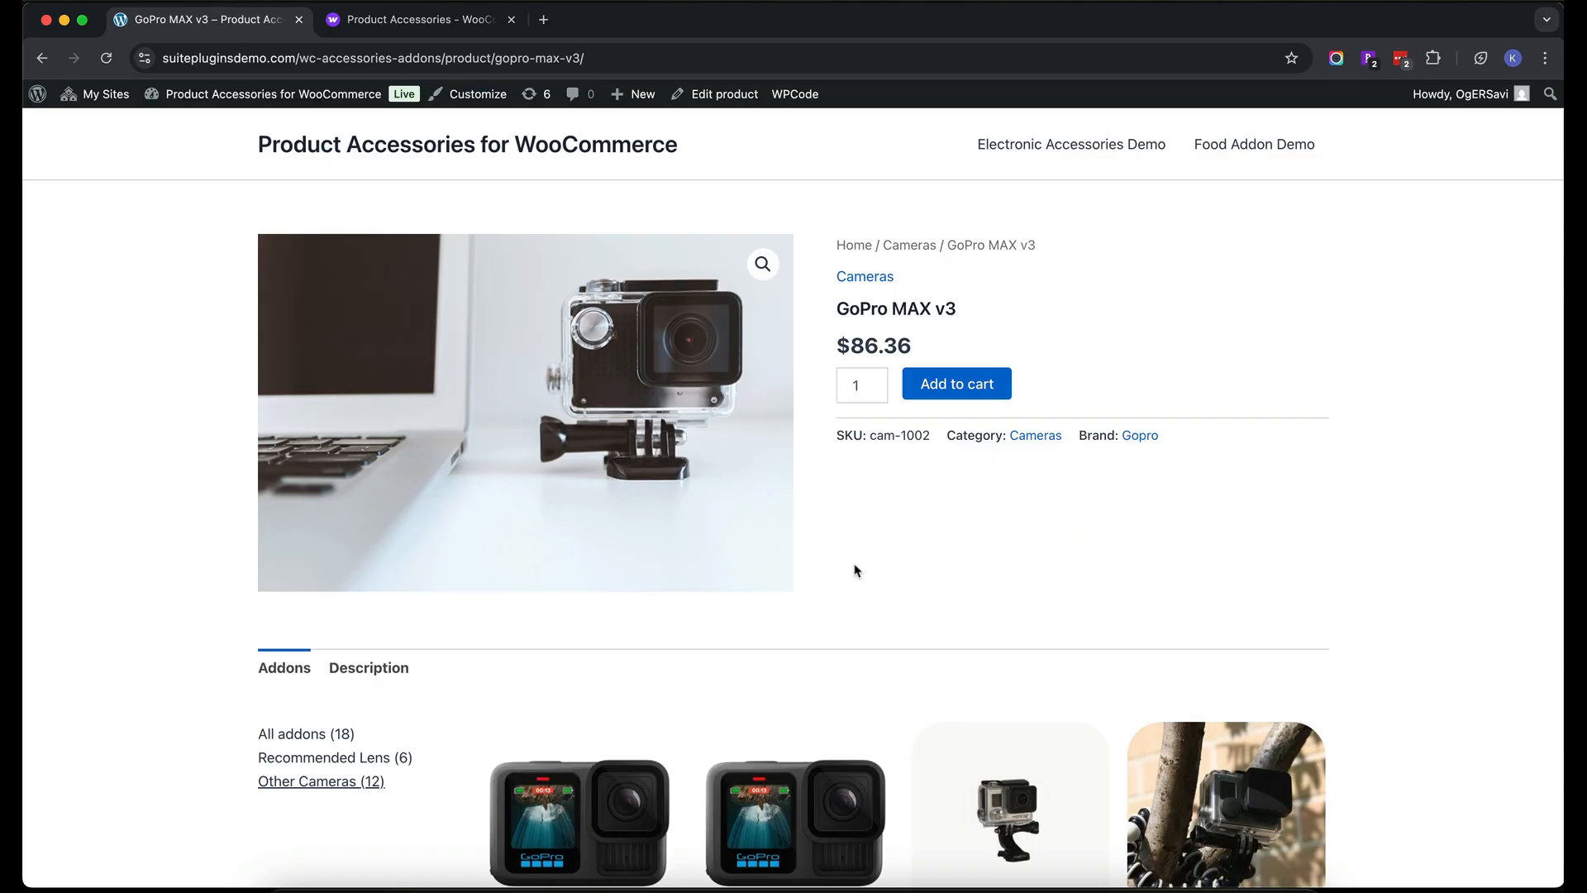
{"action": "scroll", "coordinate": [856, 571], "scroll_direction": "down", "scroll_amount": 3}
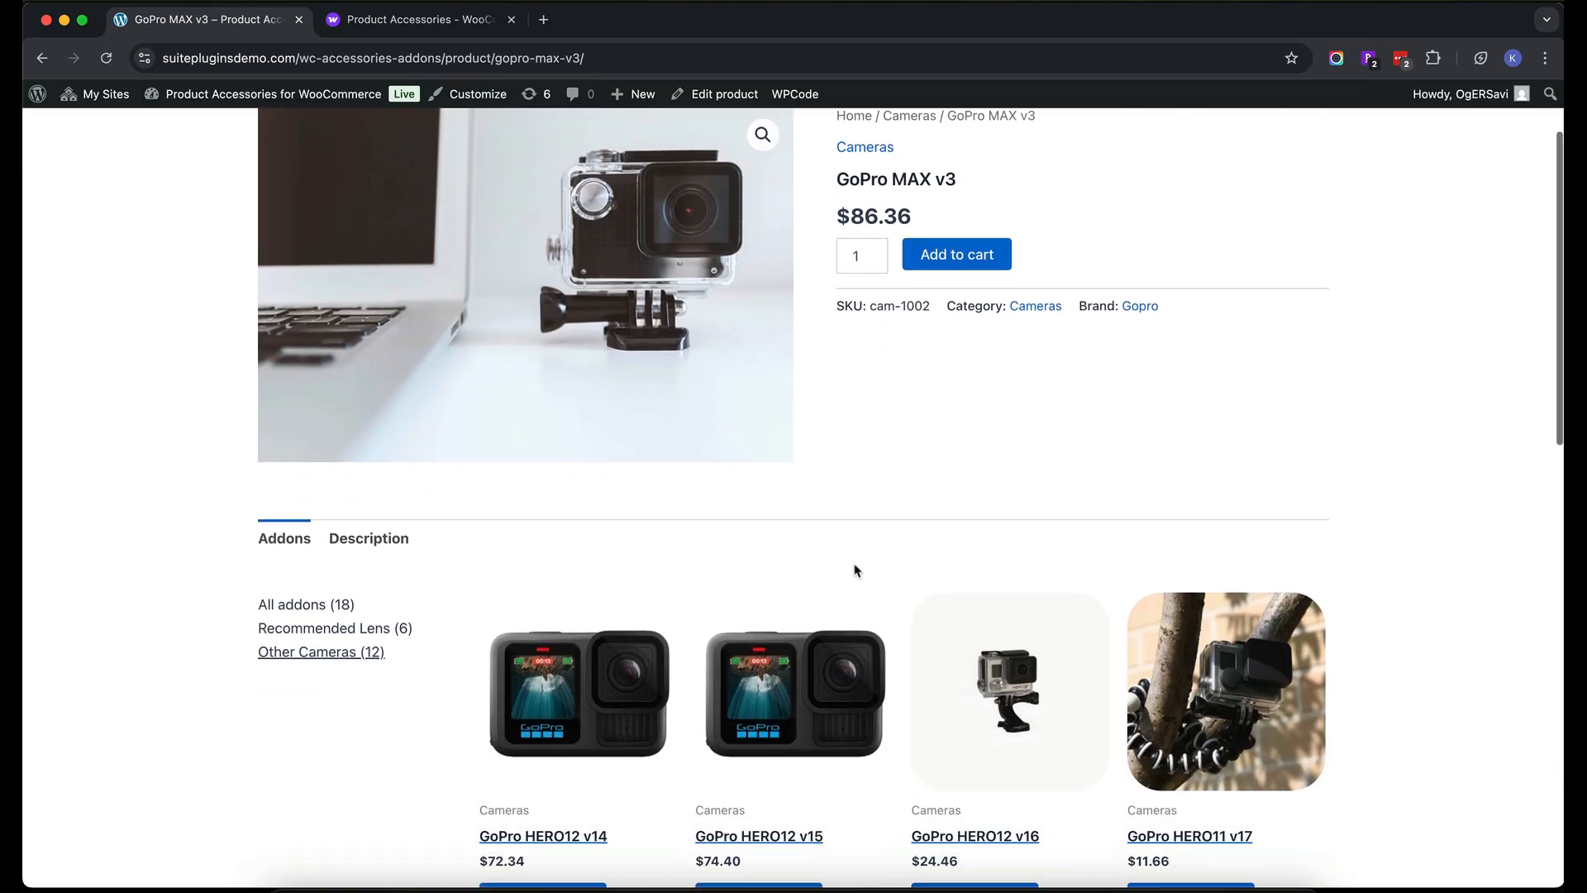